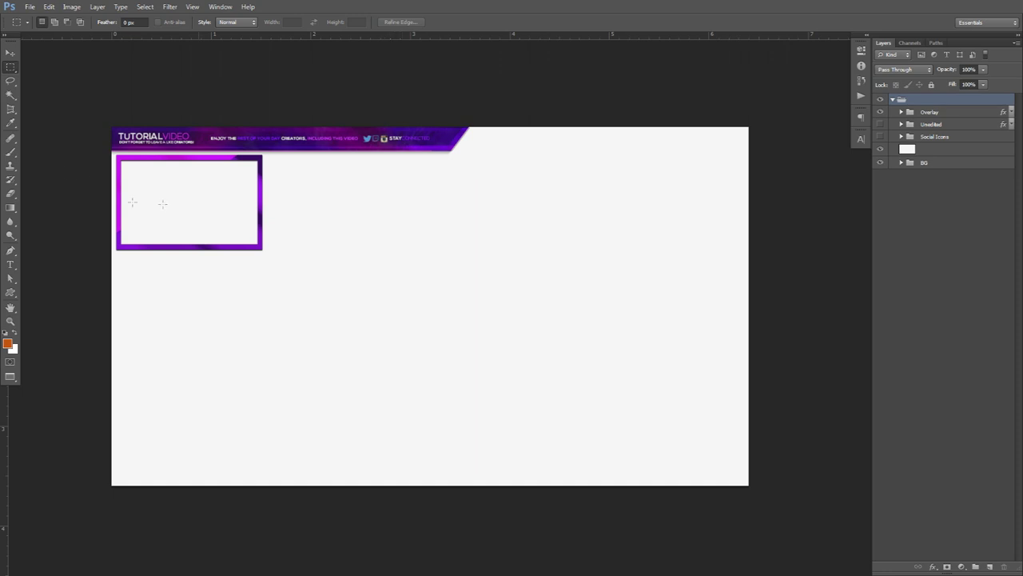
left_click_drag(114, 152, 300, 304)
left_click_drag(214, 243, 212, 240)
key("ctrl+d")
Step: Examine the width, height, resolution and color mode settings for a new document without creating one
left_click(30, 8)
left_click(40, 17)
double_click(414, 264)
double_click(412, 280)
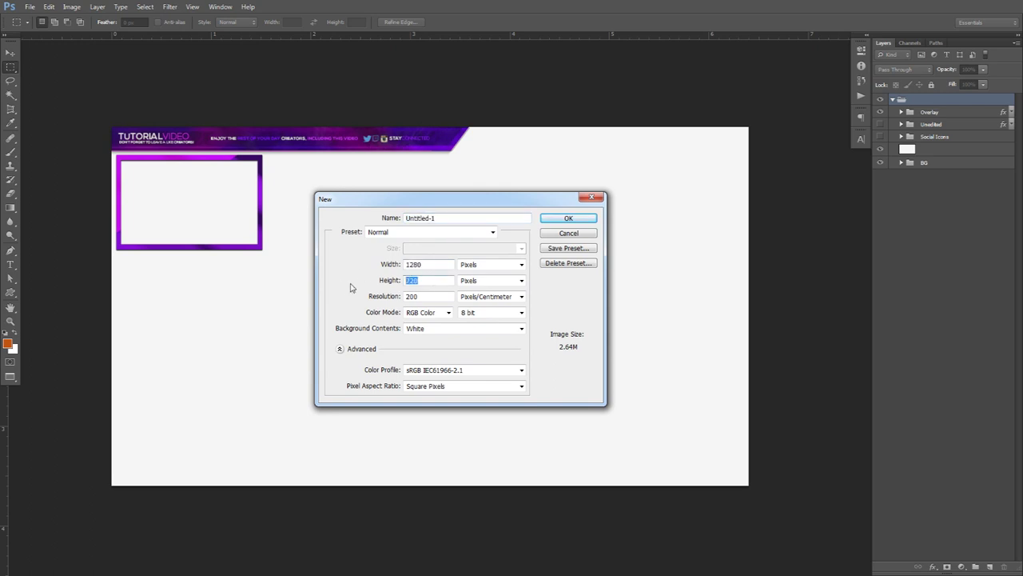
double_click(427, 295)
left_click(447, 314)
left_click(459, 204)
mouse_move(458, 204)
left_mouse_down()
mouse_move(458, 190)
mouse_move(446, 190)
left_mouse_up()
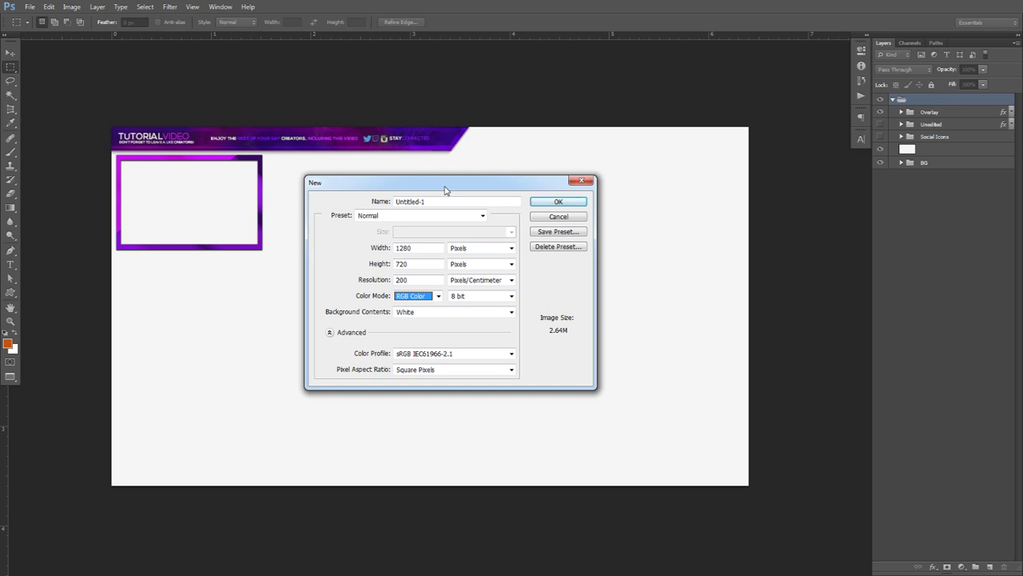
left_click(478, 252)
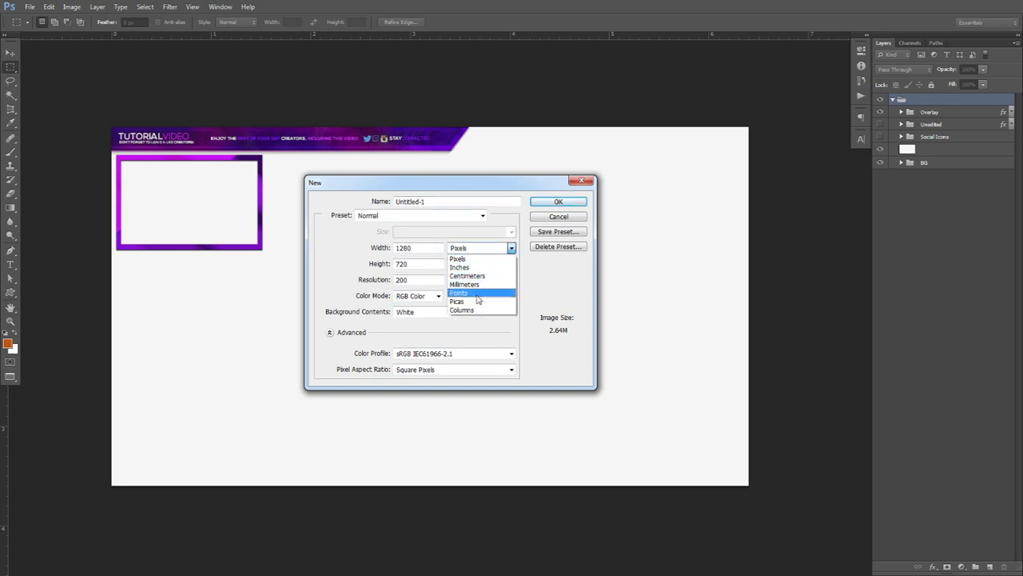
left_click(432, 255)
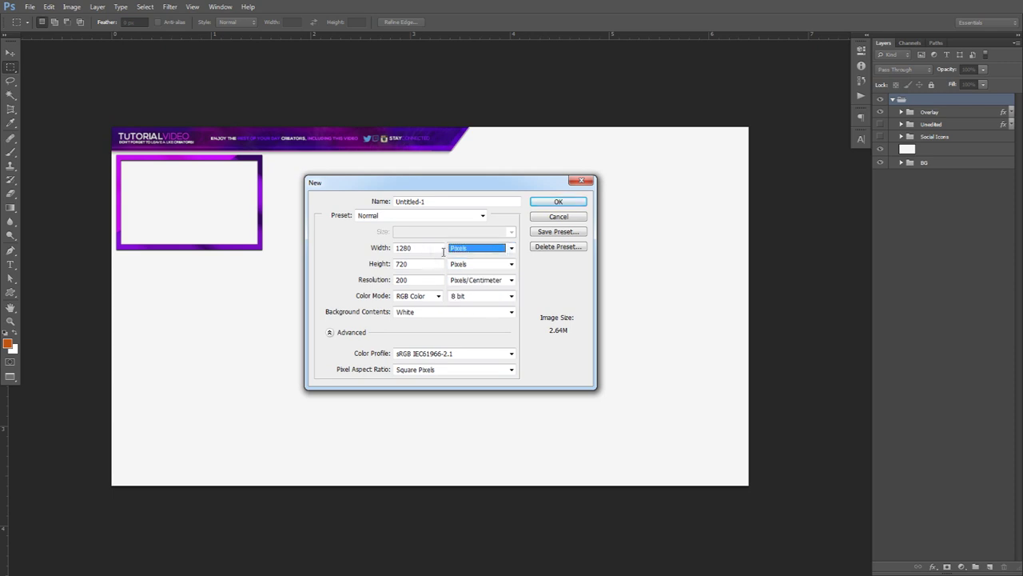
key("Tab")
key("Tab")
key("Tab")
left_click(407, 296)
left_click(407, 296)
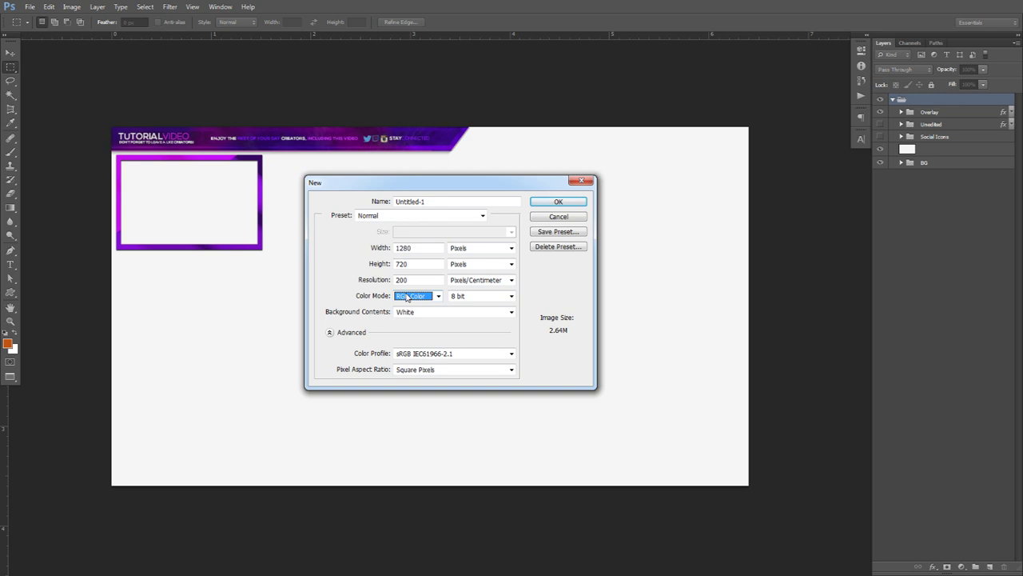
double_click(404, 248)
double_click(402, 264)
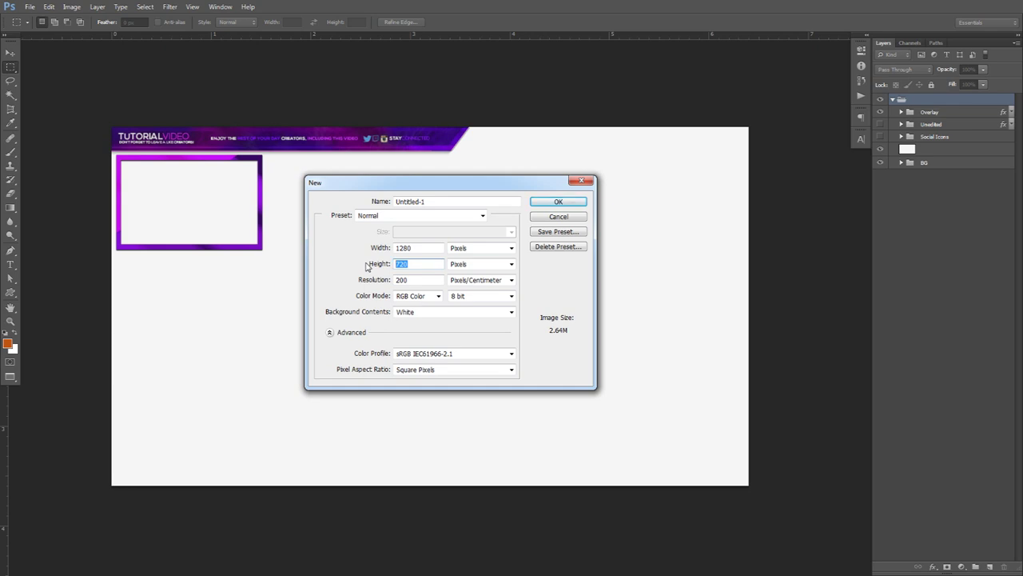
key("shift+Tab")
left_click(543, 217)
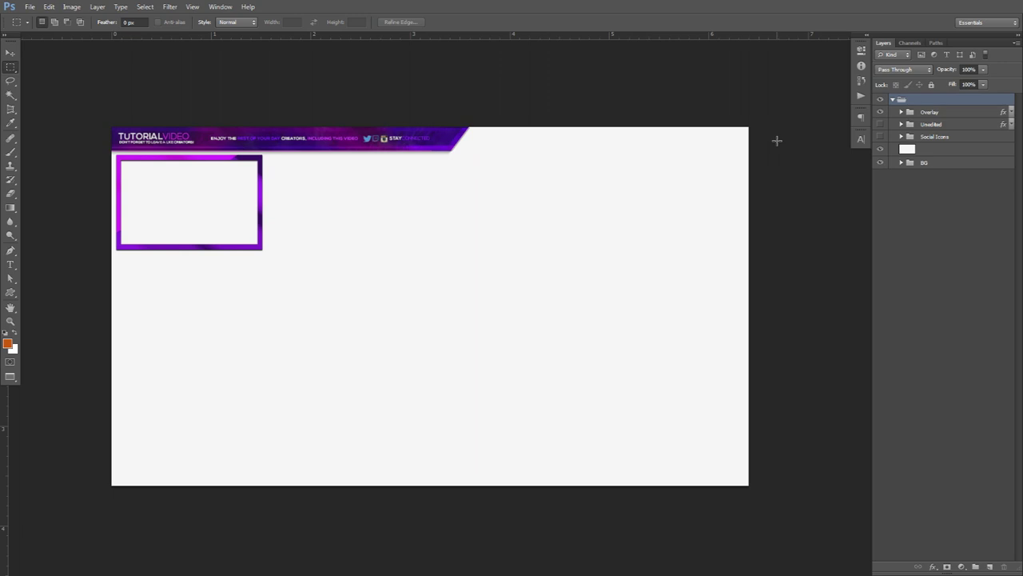
Step: Hide the Overlay group, collapse its parent group, and add a new layer named 1 above it
left_click(881, 112)
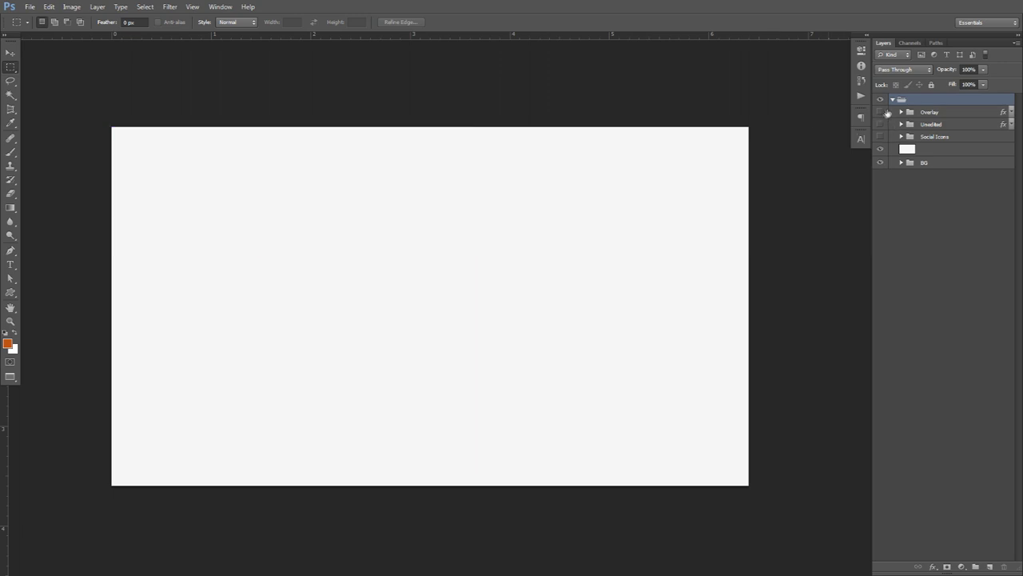
left_click(893, 99)
left_click(990, 566)
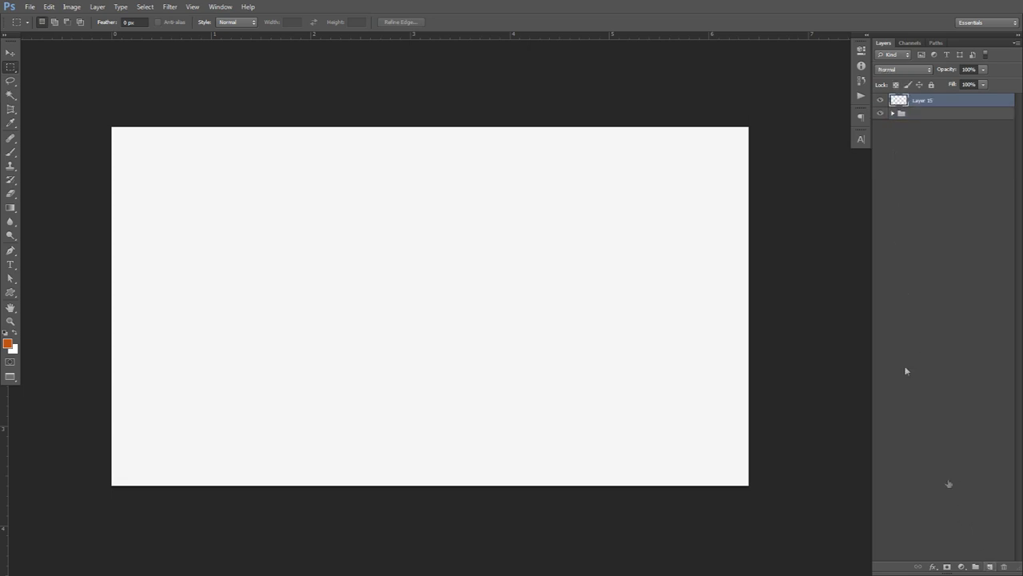
double_click(921, 101)
type("1")
key("Return")
Step: Select a rectangular strip along the canvas's top edge, spanning the full width, about 6.4 cm wide and 0.25 cm high
left_click_drag(12, 66, 44, 66)
left_click_drag(132, 130, 132, 149)
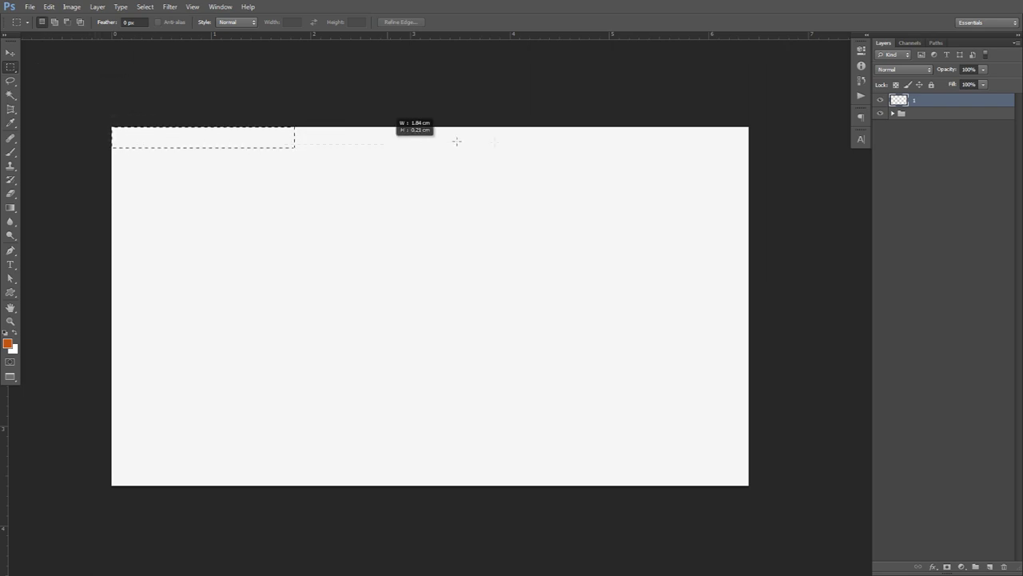
left_click_drag(613, 152, 759, 141)
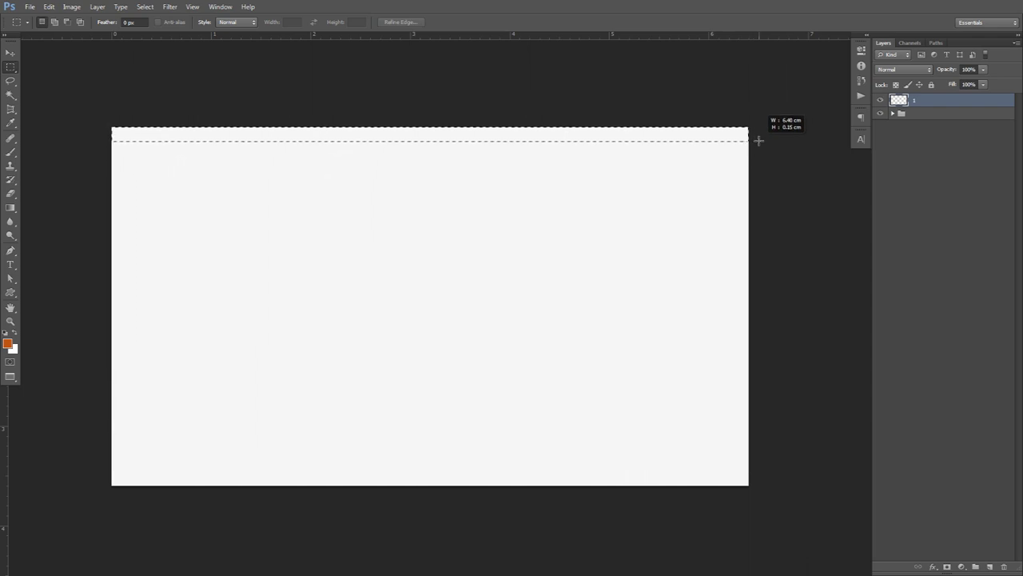
left_click_drag(758, 141, 756, 149)
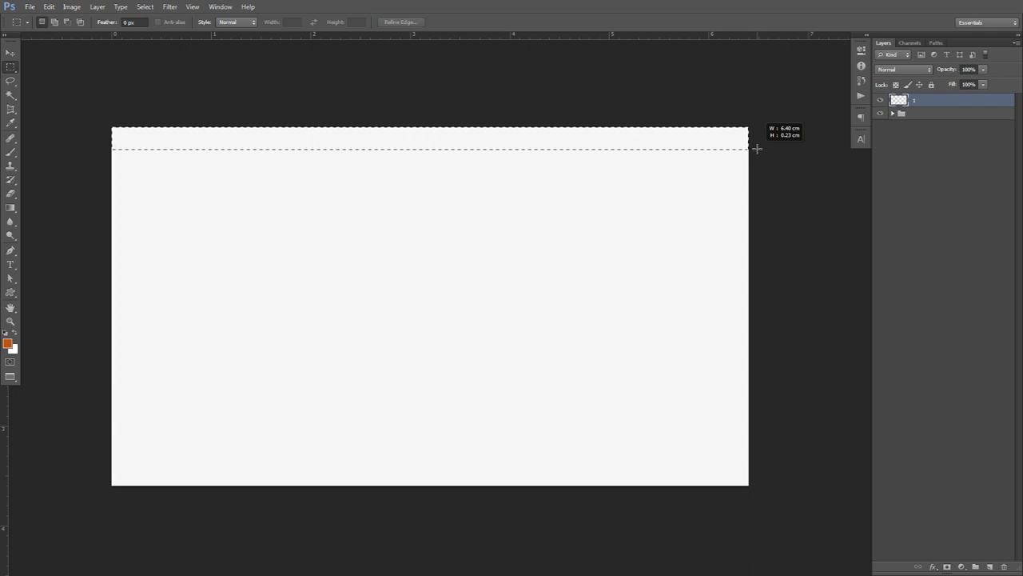
mouse_move(756, 148)
left_mouse_down()
mouse_move(755, 169)
mouse_move(756, 153)
left_mouse_up()
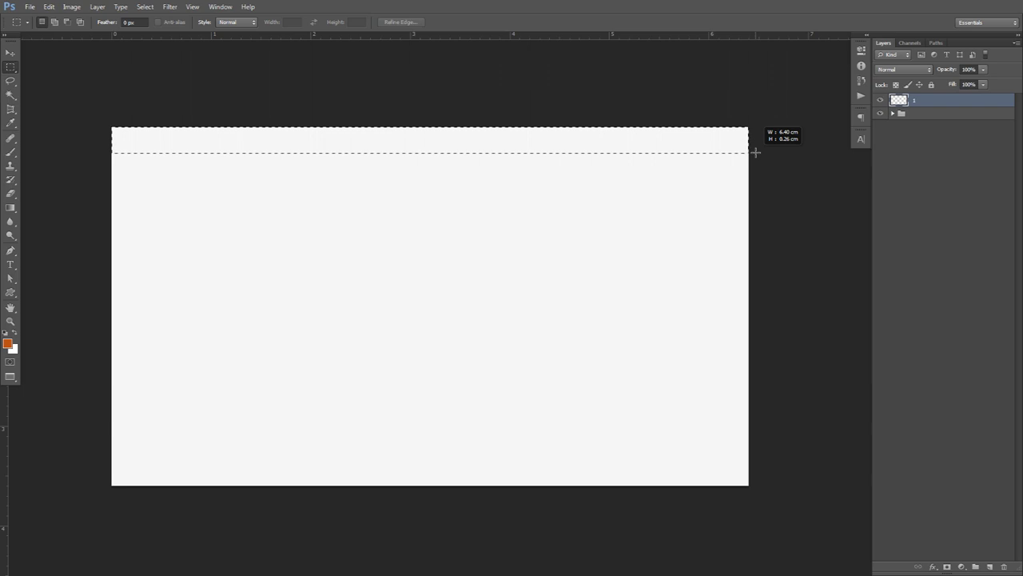
left_click_drag(756, 152, 760, 151)
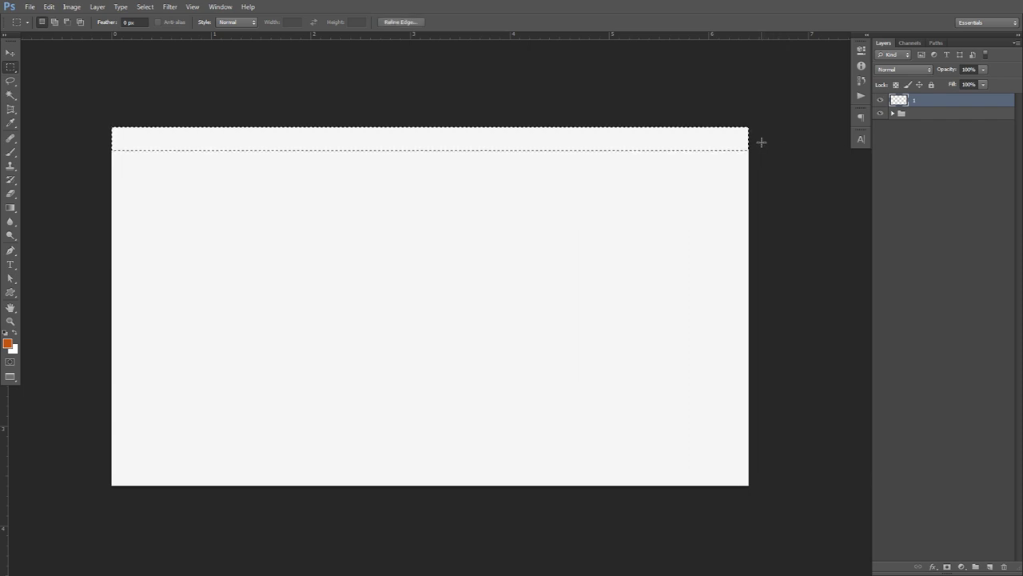
Step: Set the foreground color to orange, hex cf6e18
left_click(8, 345)
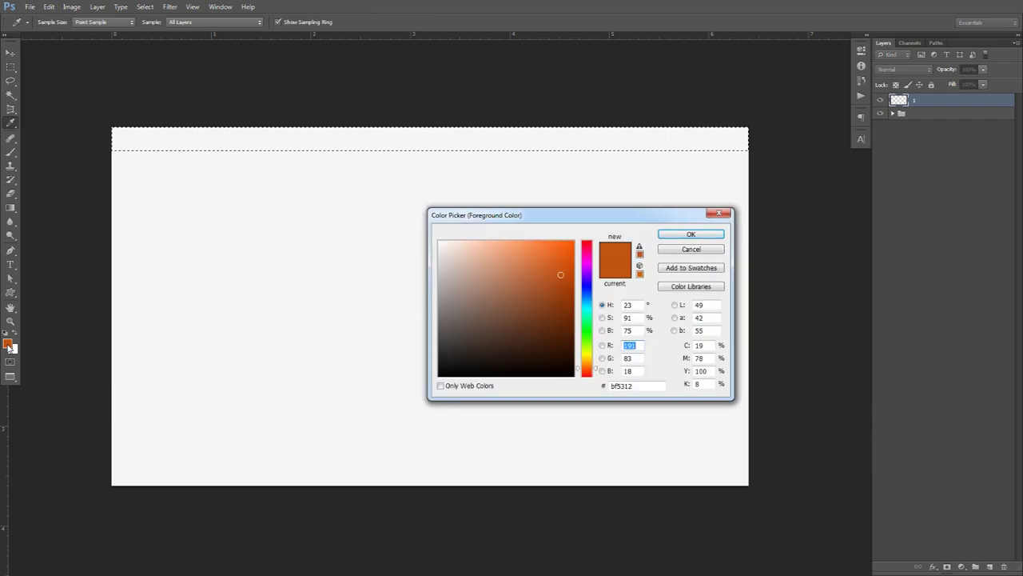
left_click_drag(553, 311, 549, 318)
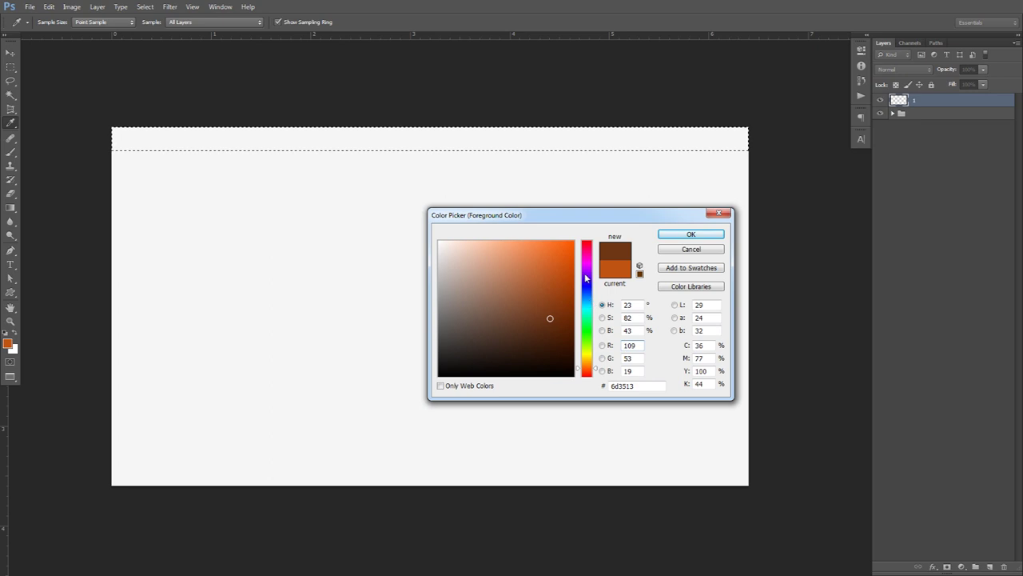
left_click(591, 375)
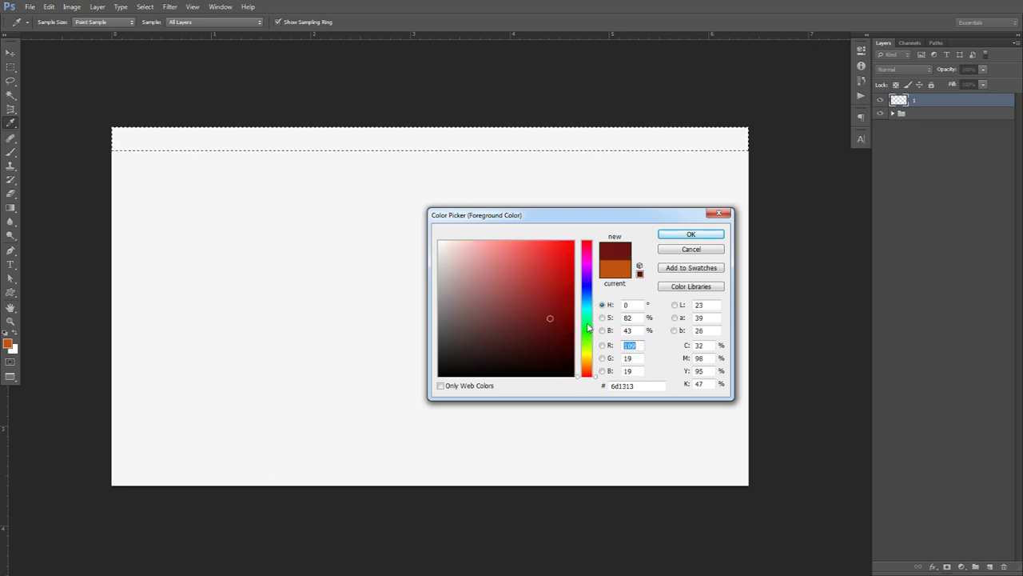
left_click_drag(589, 328, 557, 325)
left_click(558, 315)
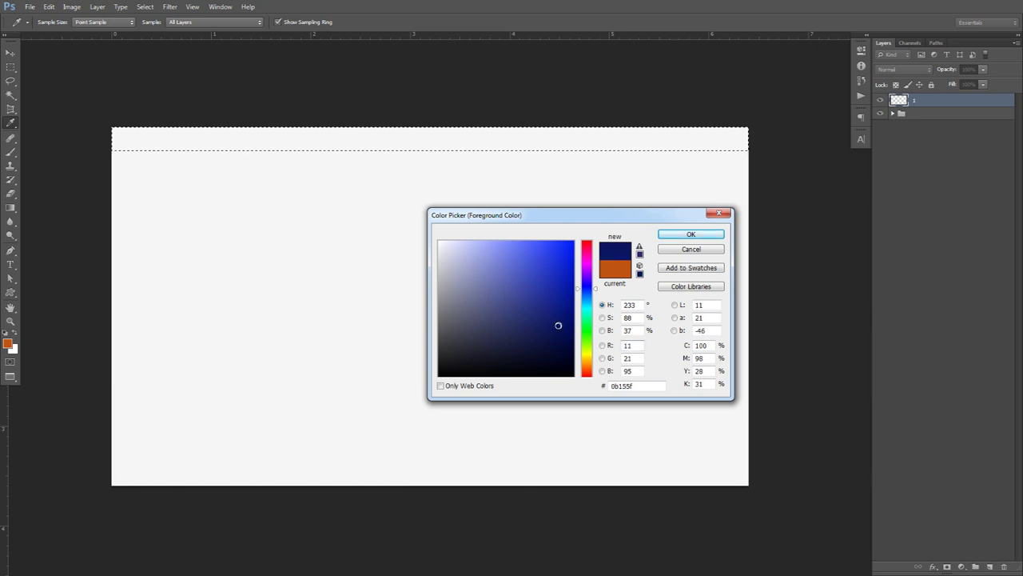
left_click_drag(588, 344, 589, 366)
left_click_drag(555, 299, 558, 266)
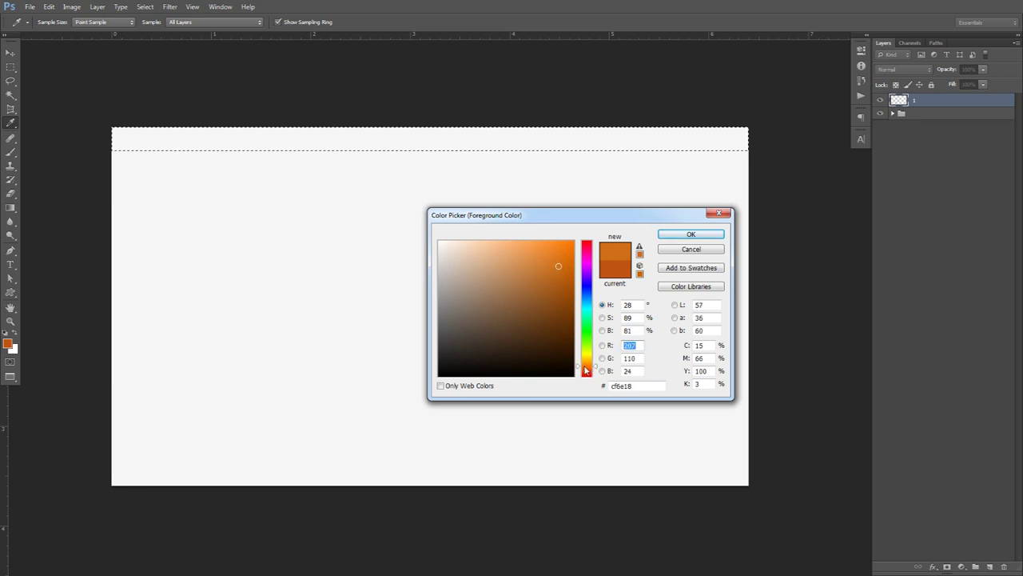
left_click(673, 236)
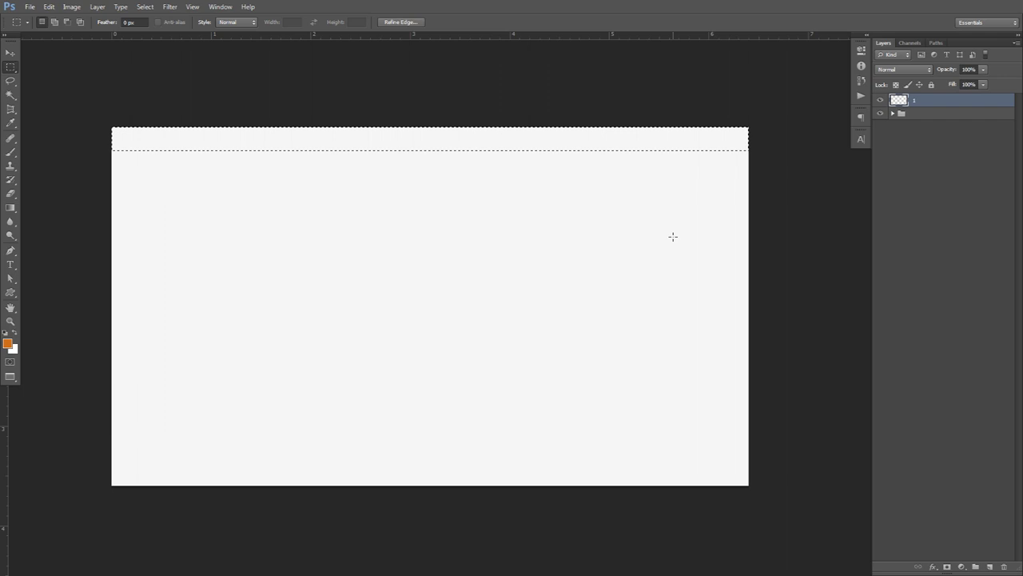
left_click(7, 343)
left_click_drag(551, 305, 556, 326)
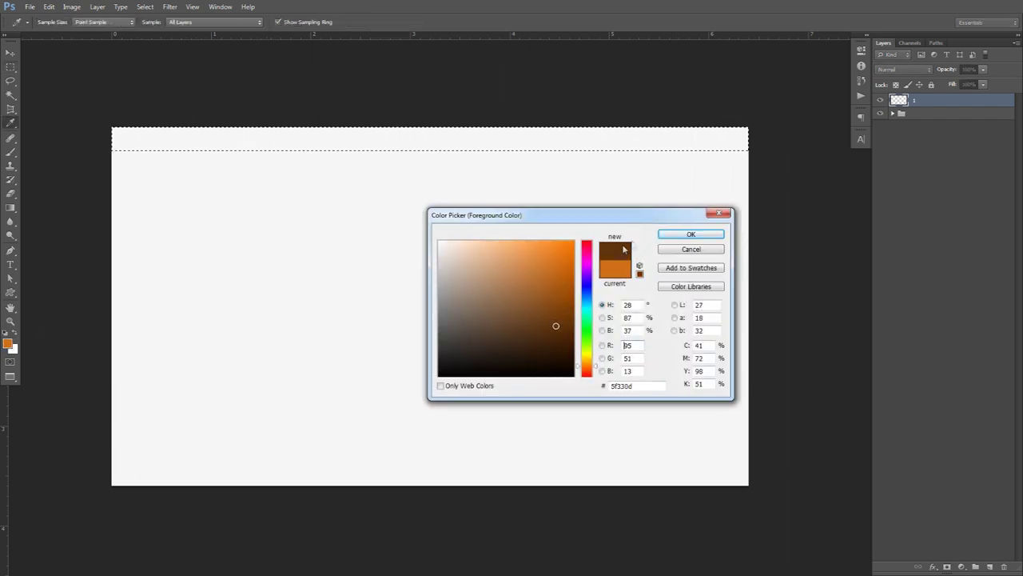
left_click(562, 264)
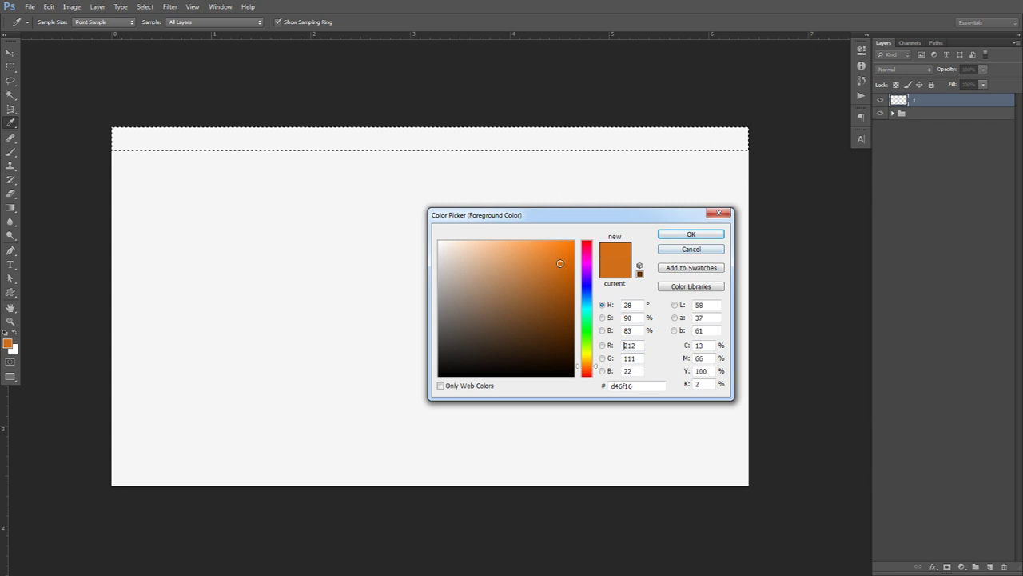
left_click(675, 251)
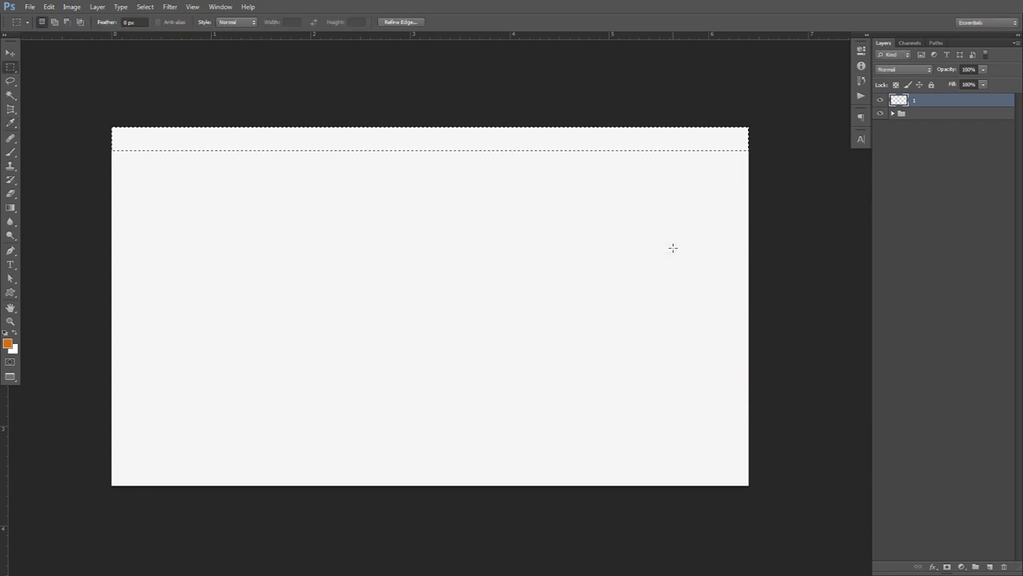
Step: Fill the selected strip with the orange foreground color, deselect it, and add a new layer above
key("alt+BackSpace")
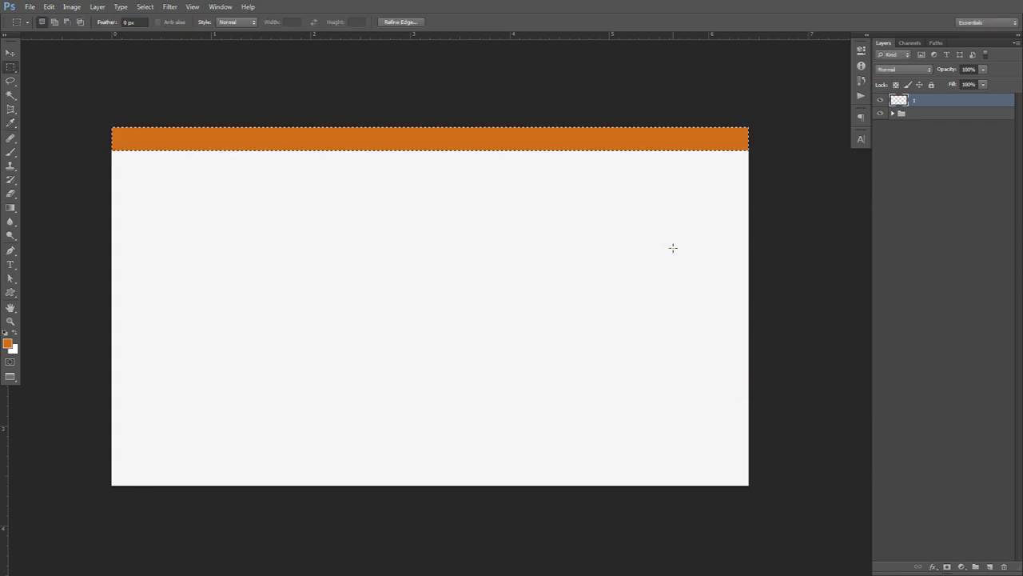
key("ctrl+d")
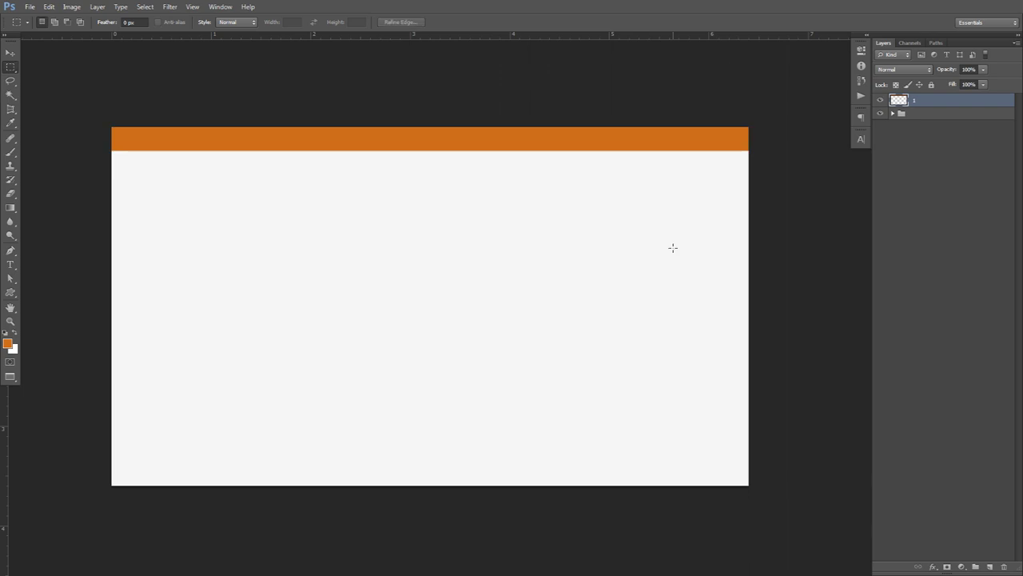
left_click(990, 565)
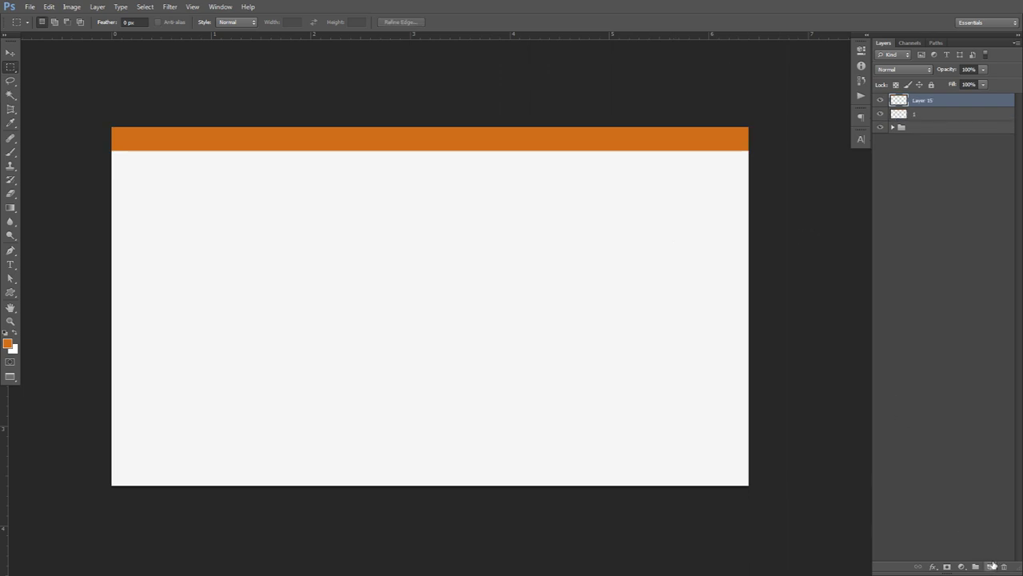
Step: Rename the orange strip's layer to BASE
double_click(914, 113)
type("base")
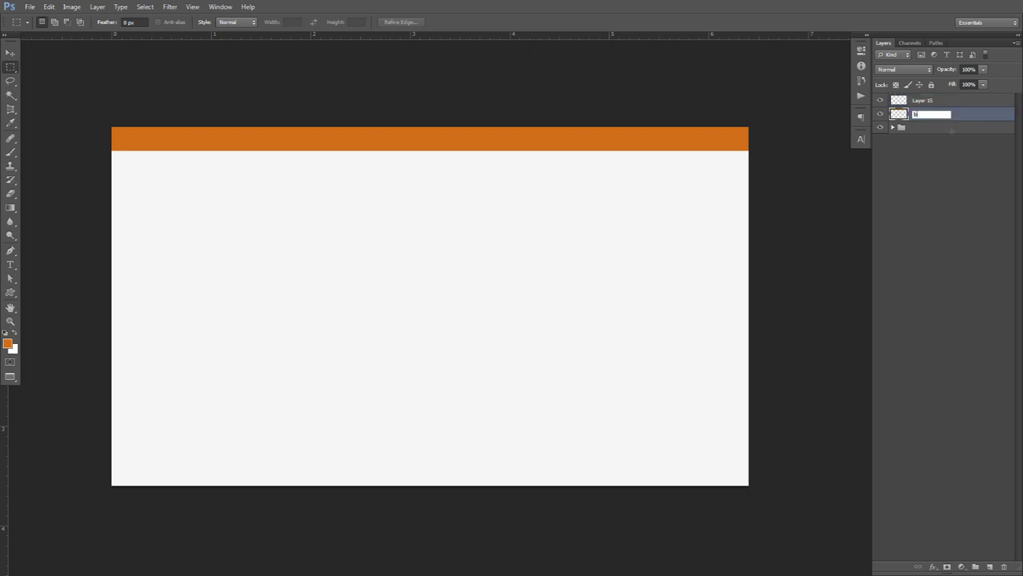
key("Return")
double_click(919, 114)
type("BASE")
key("Return")
Step: Turn the empty top layer into a clipping mask on the BASE layer
left_click_drag(112, 152, 748, 490)
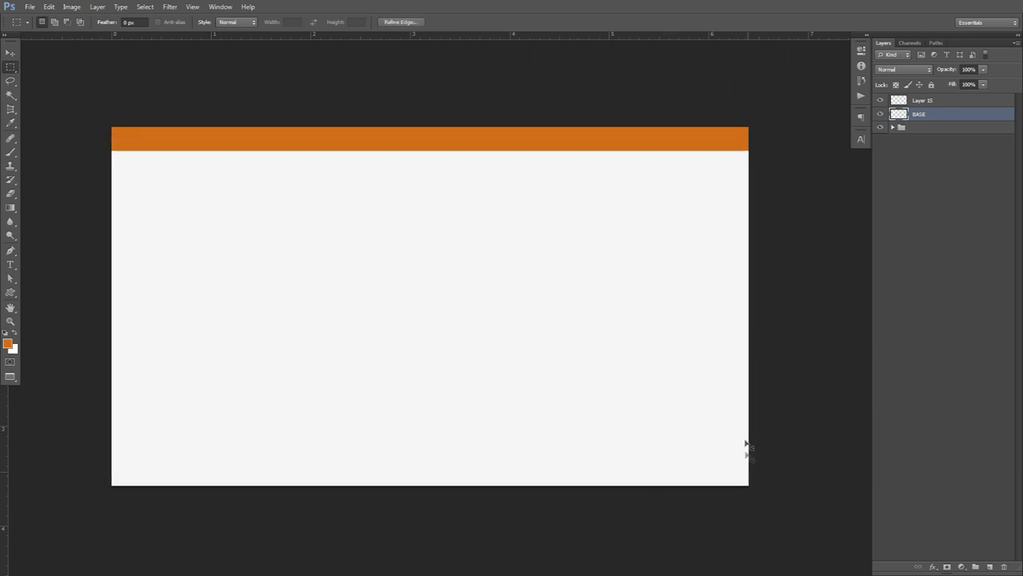
left_click(742, 418)
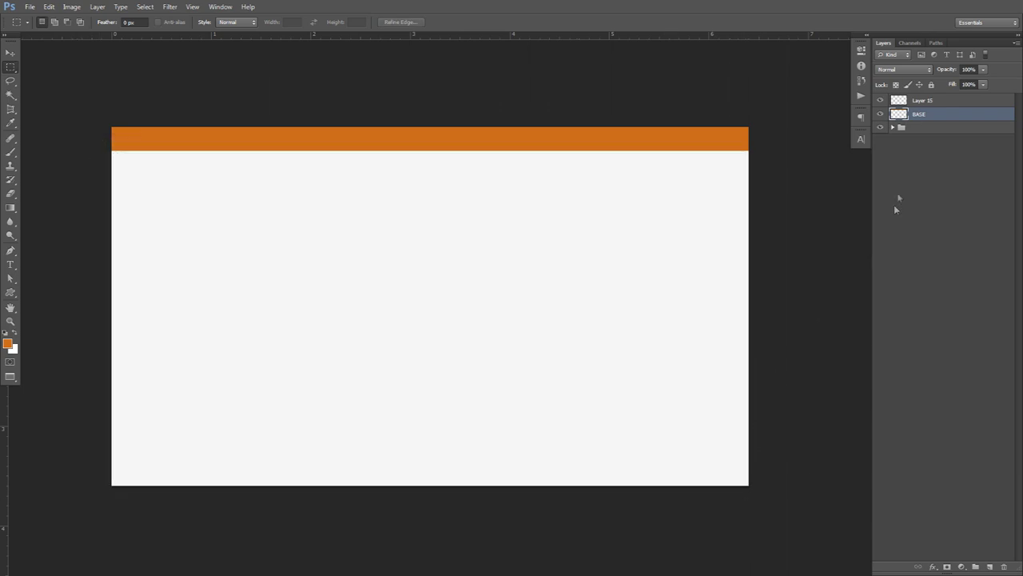
right_click(919, 100)
left_click(948, 230)
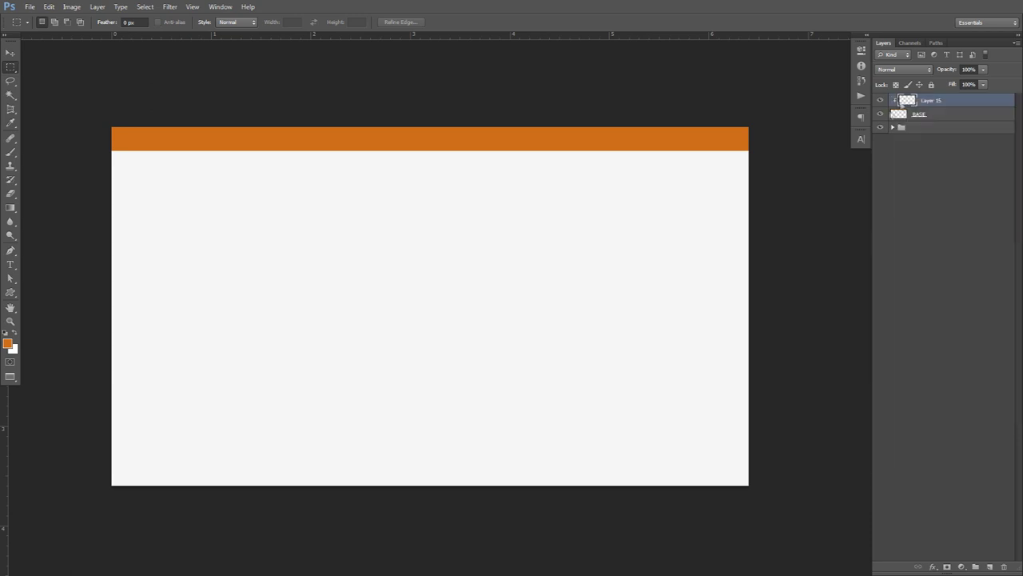
Step: Rename the clipped layer above BASE to light
left_click(938, 115)
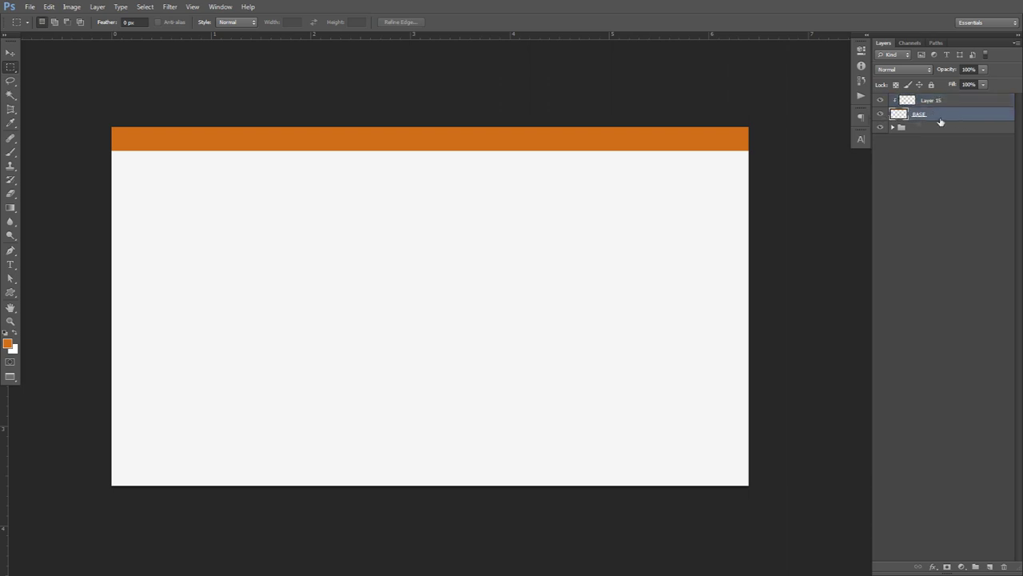
left_click(932, 104)
double_click(932, 103)
type("light")
key("Return")
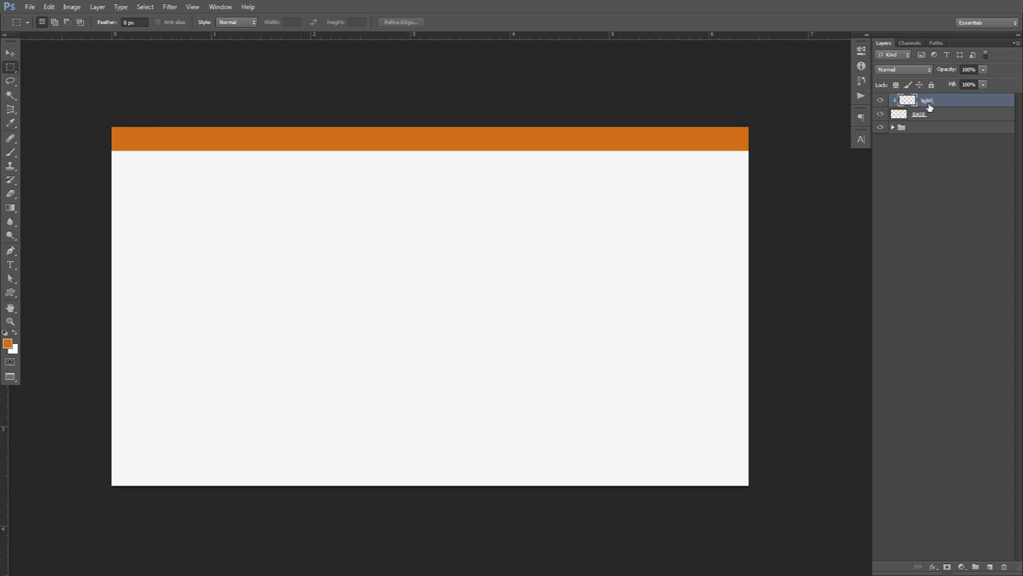
Step: Paint white diagonal light streaks across the strip on the light layer with the 4412 px brush tip, and set its blend mode to Overlay
key("b")
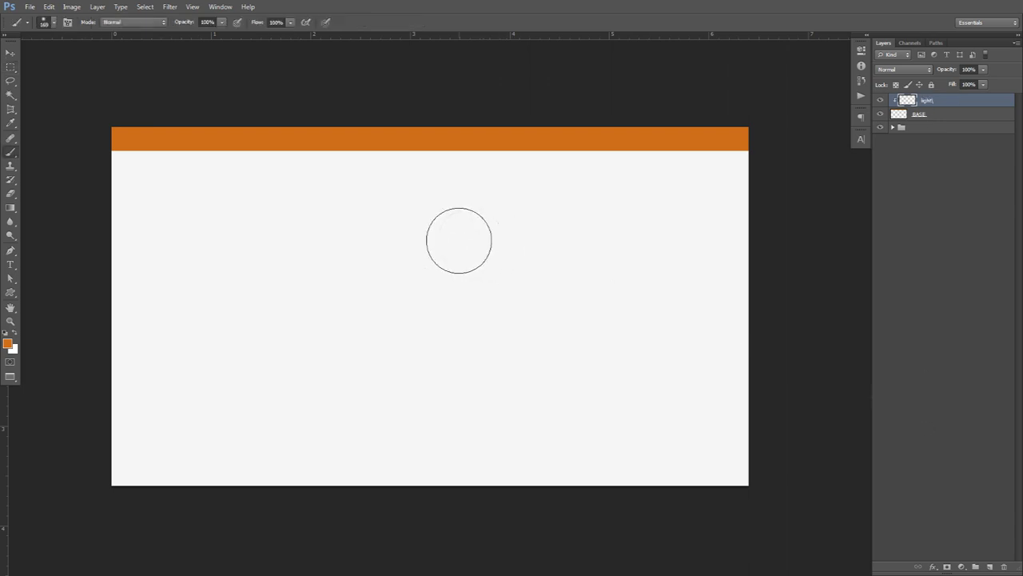
right_click(463, 239)
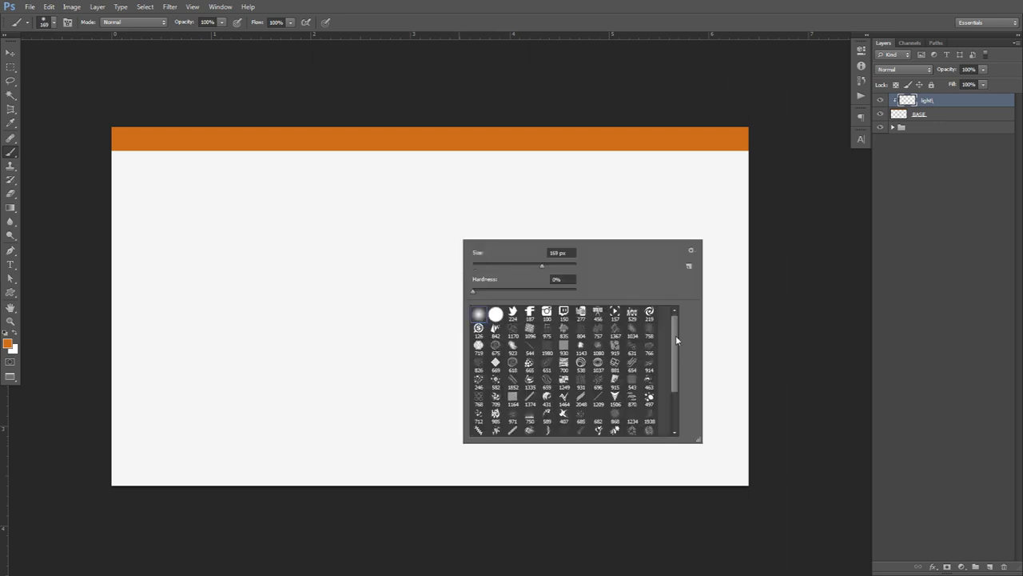
scroll(676, 340, "down", 1)
scroll(619, 414, "down", 3)
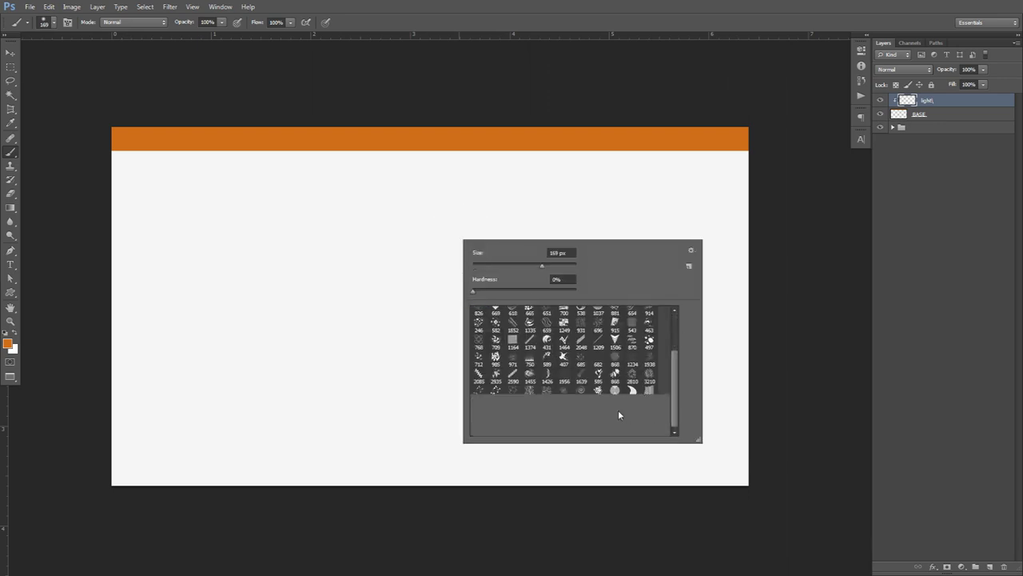
scroll(664, 404, "up", 2)
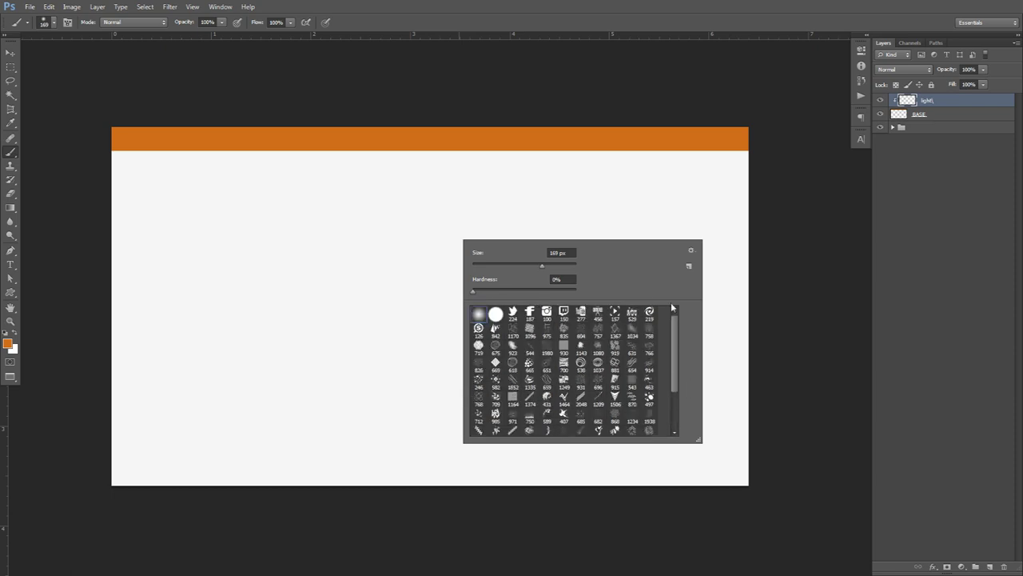
scroll(663, 410, "down", 2)
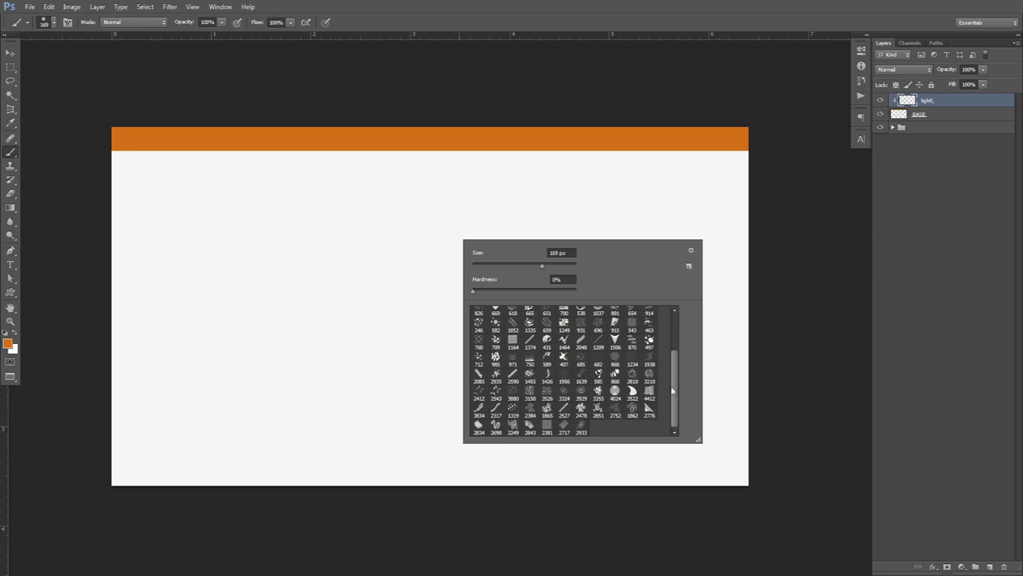
scroll(674, 388, "up", 10)
scroll(674, 376, "down", 9)
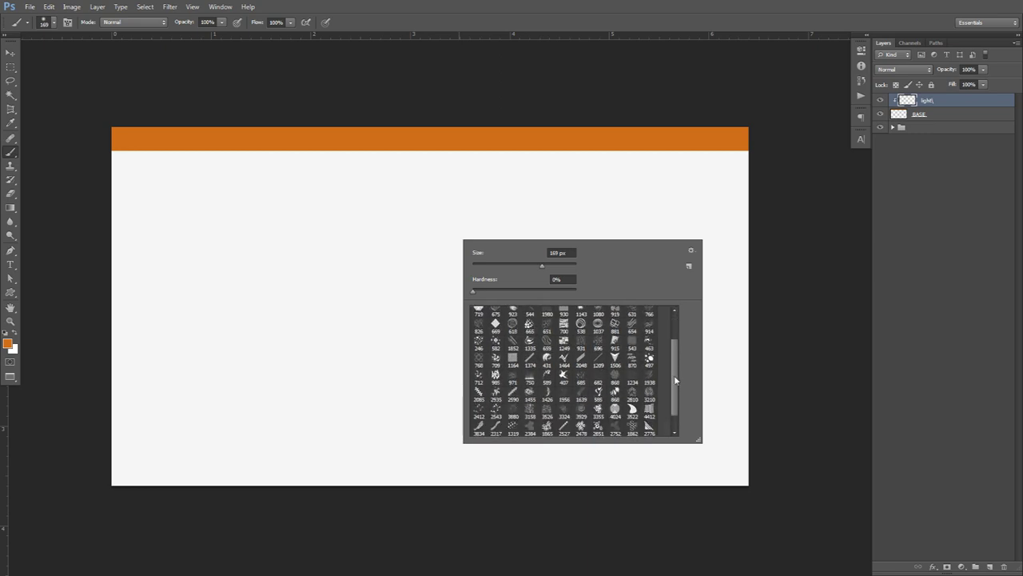
scroll(676, 382, "up", 2)
scroll(681, 356, "down", 3)
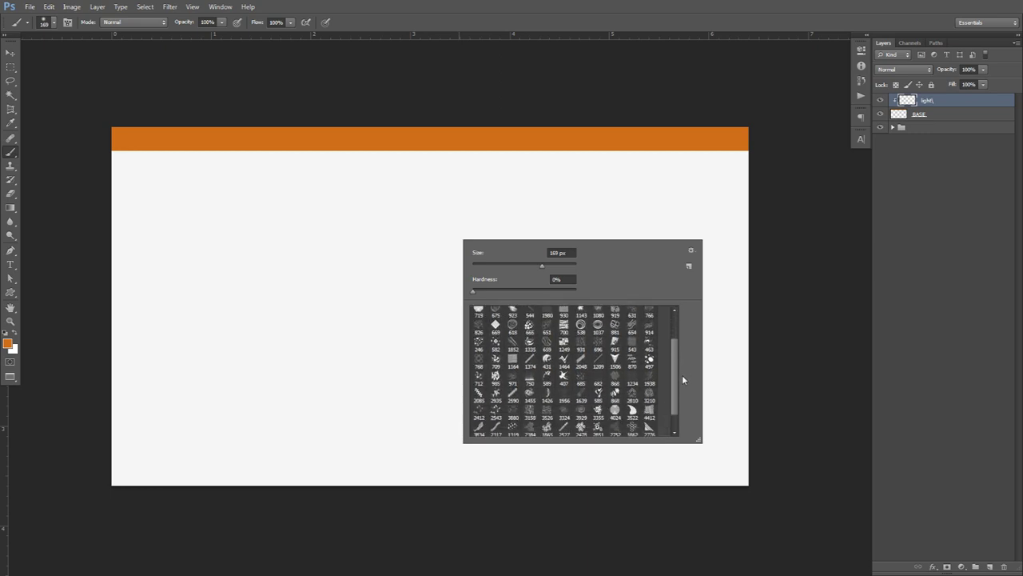
left_click(648, 410)
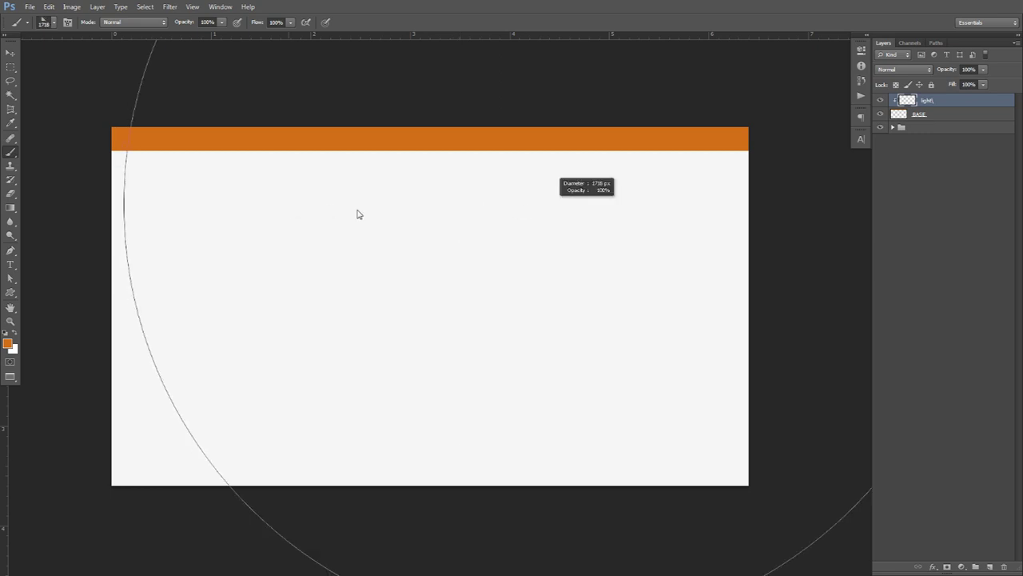
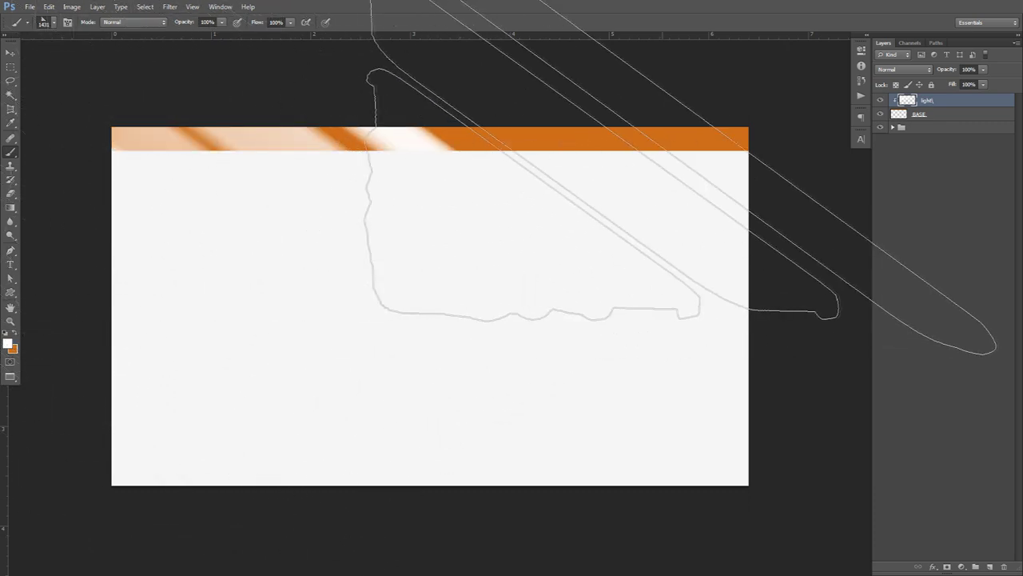
left_click(903, 69)
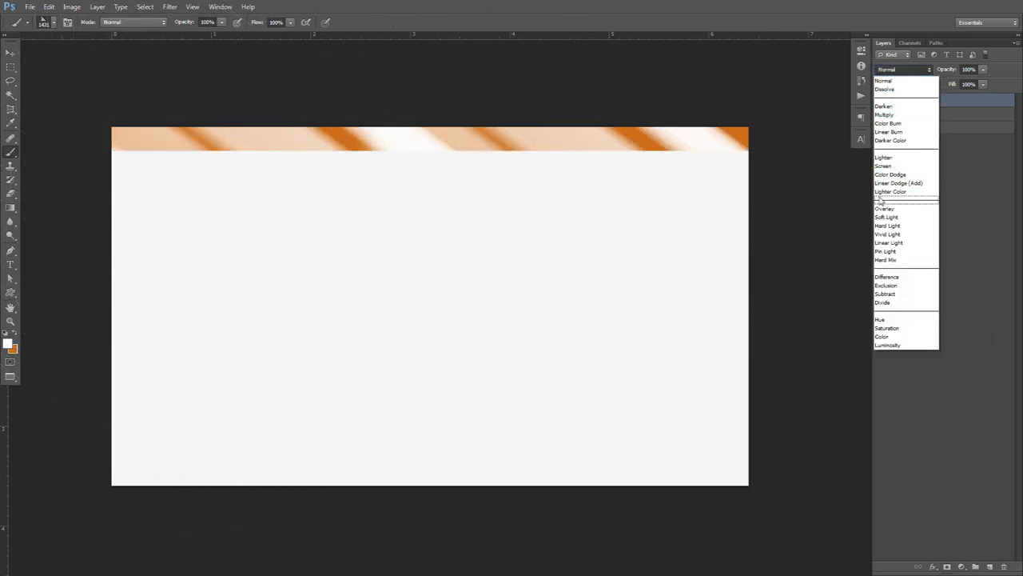
left_click(888, 206)
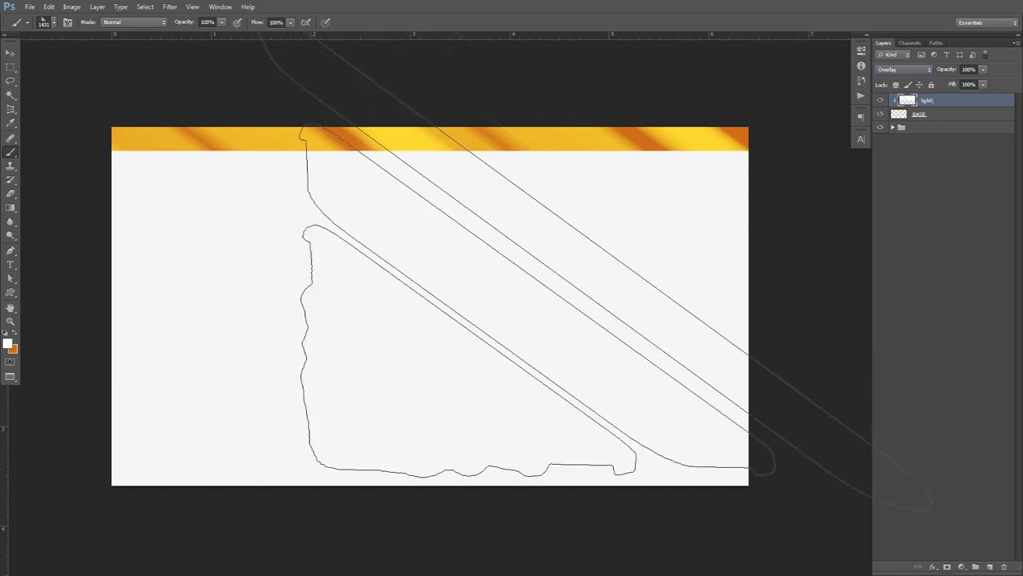
Step: Hide the light layer and add a new clipped layer directly above BASE
left_click(880, 100)
left_click(919, 113)
left_click(975, 565)
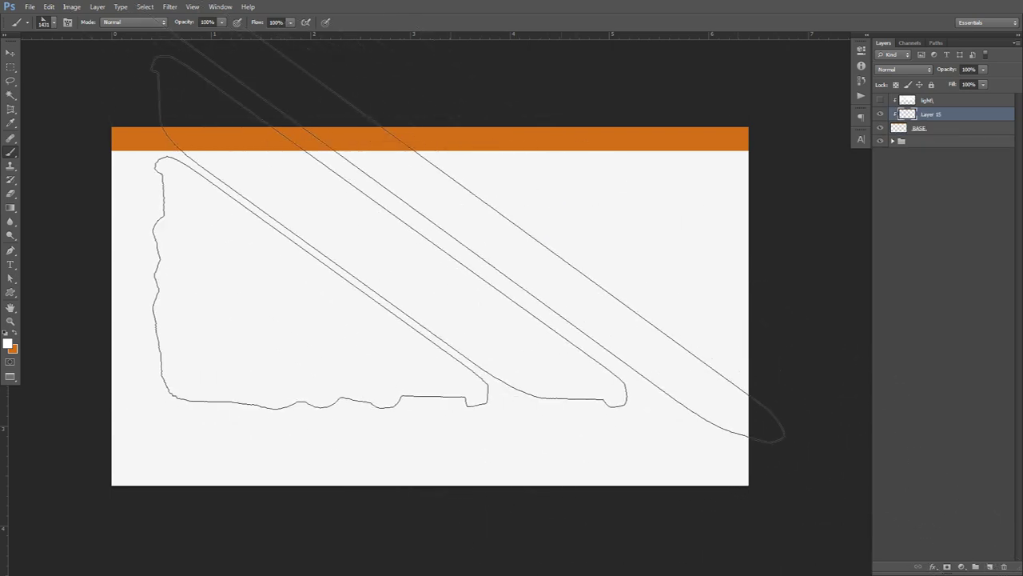
Step: Fill a wide rectangular selection, about 4.72 cm long, below the strip with white on the new layer and deselect it
key("m")
left_click_drag(177, 195, 647, 234)
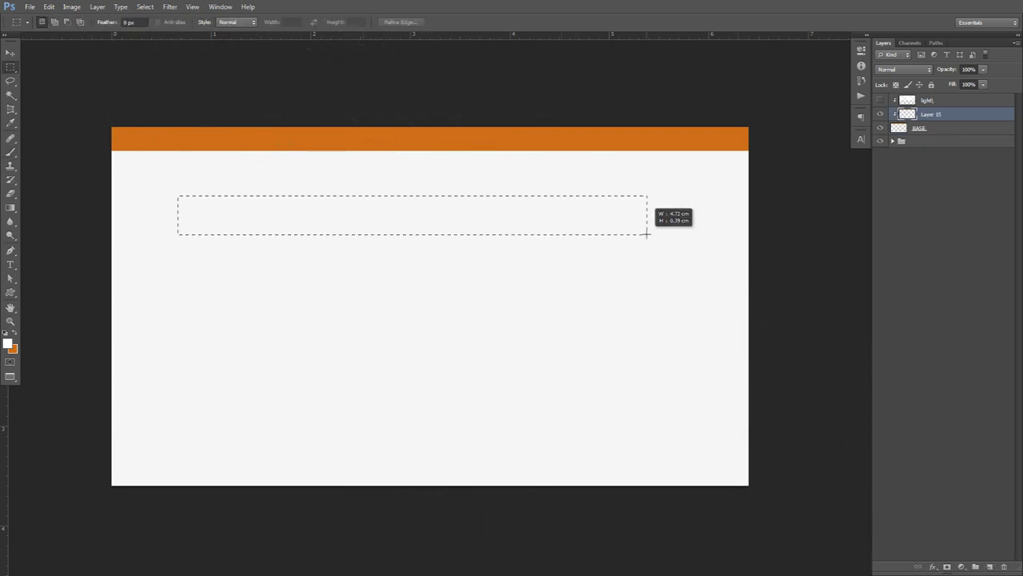
right_click(556, 219)
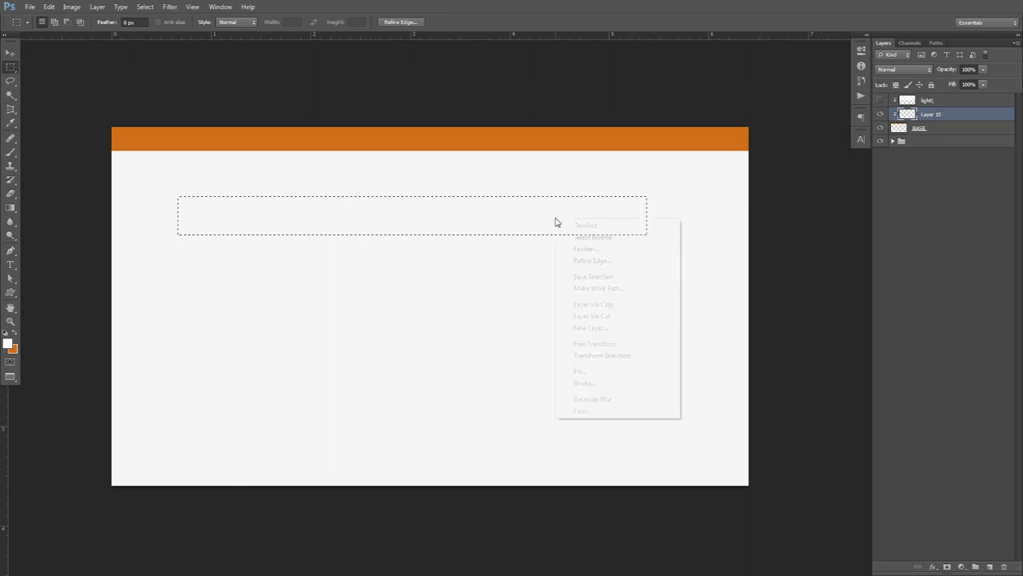
left_click(601, 370)
left_click(514, 175)
left_click(492, 186)
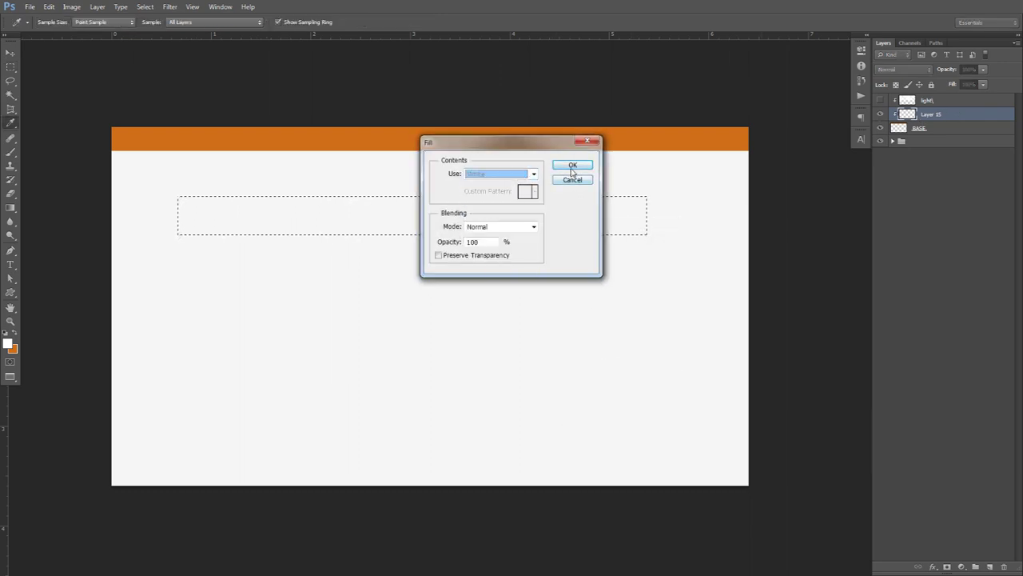
left_click(572, 165)
right_click(566, 170)
left_click(595, 176)
key("b")
left_click(447, 217)
key("ctrl+alt+z")
key("ctrl+alt+z")
Step: Move the white rectangle onto the orange strip, rotate it into a diagonal stripe, and position it near the strip's left end
key("v")
mouse_move(480, 240)
left_mouse_down()
mouse_move(469, 192)
mouse_move(475, 171)
left_mouse_up()
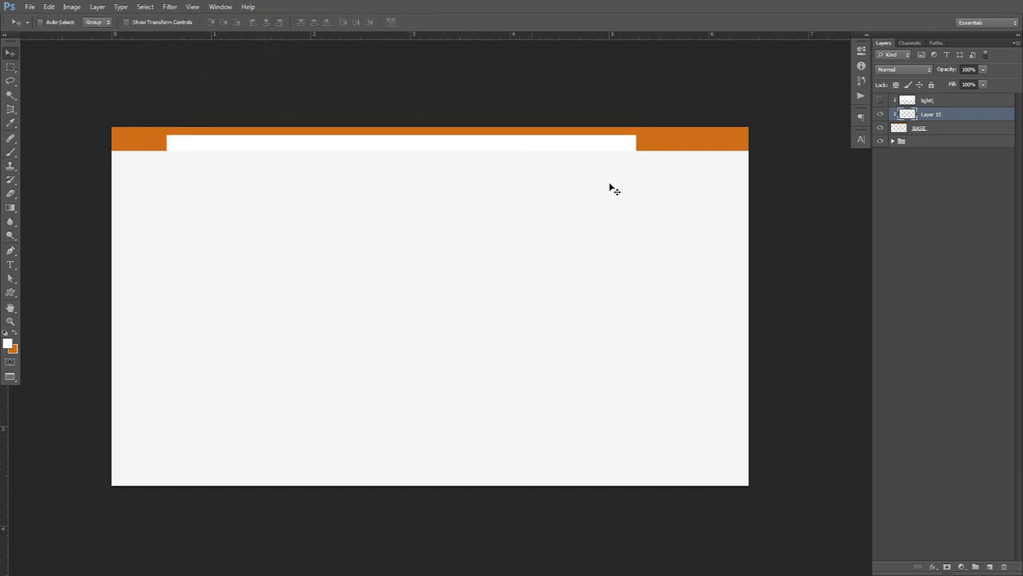
key("ctrl+t")
left_click_drag(682, 174, 587, 327)
key("Return")
left_click_drag(427, 313, 384, 320)
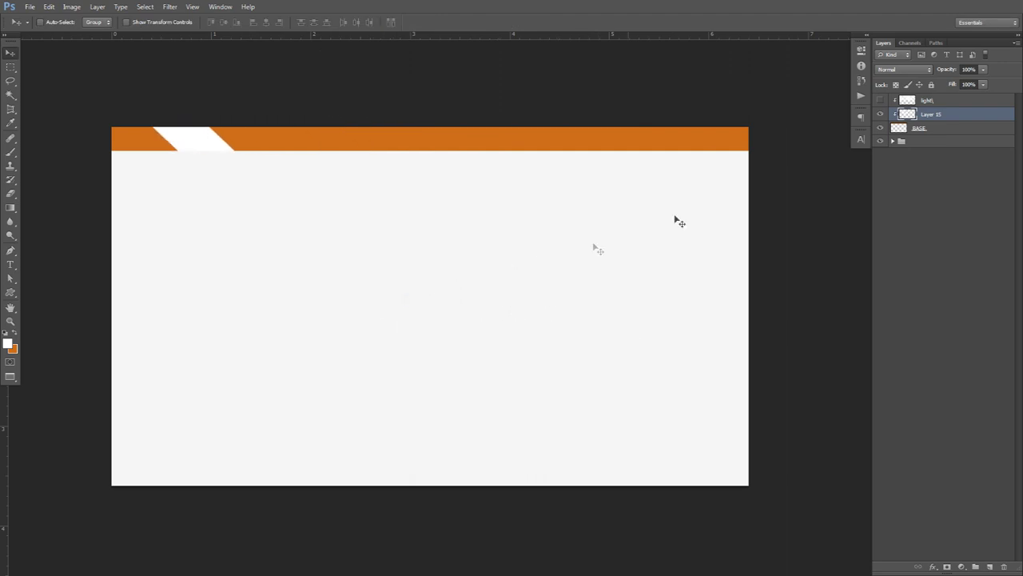
Step: Apply a Gaussian Blur to the white diagonal stripe and shift it slightly closer to the strip's left end
left_click(169, 7)
mouse_move(180, 114)
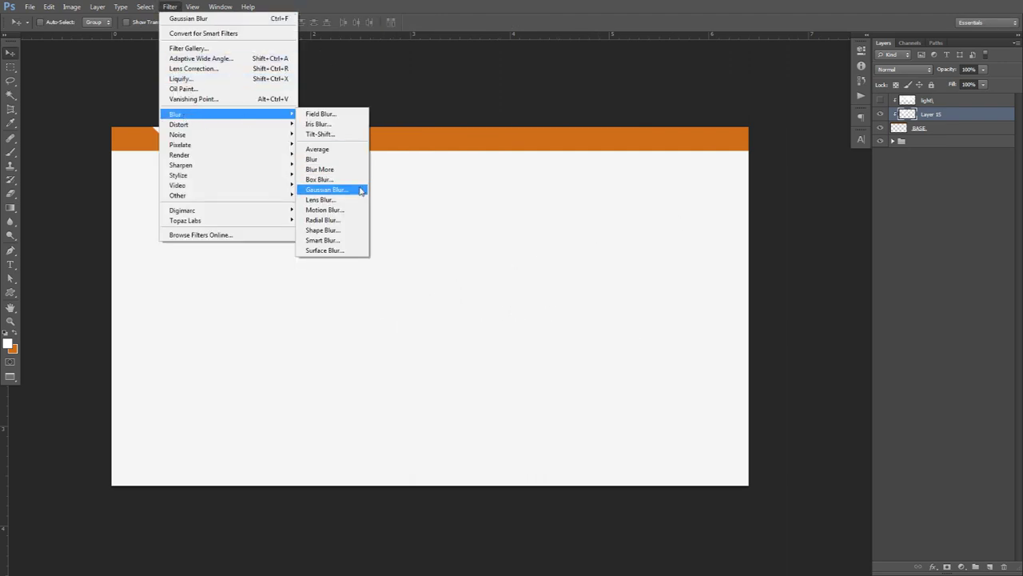
left_click(332, 191)
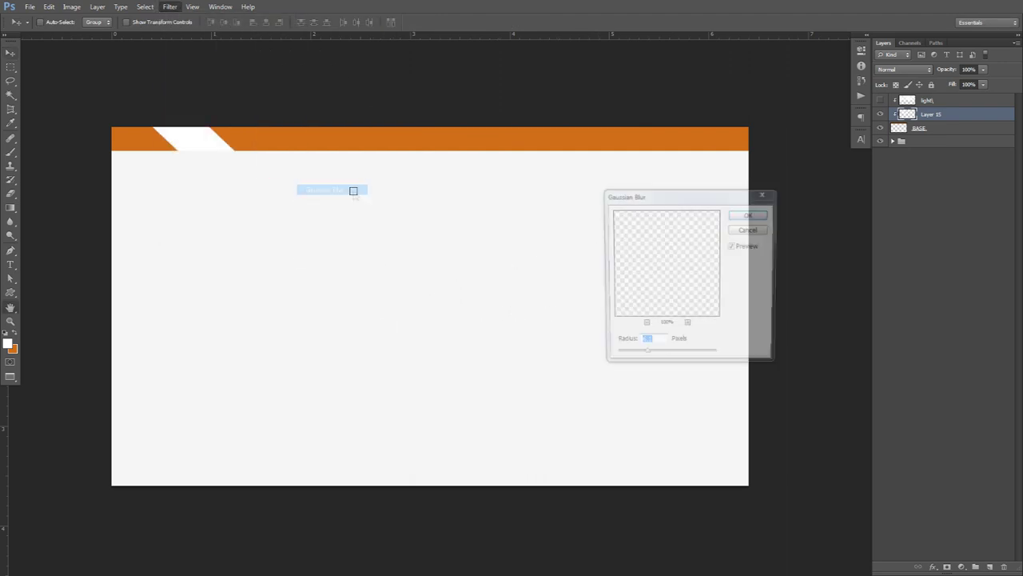
left_click(749, 216)
left_click_drag(512, 234, 484, 233)
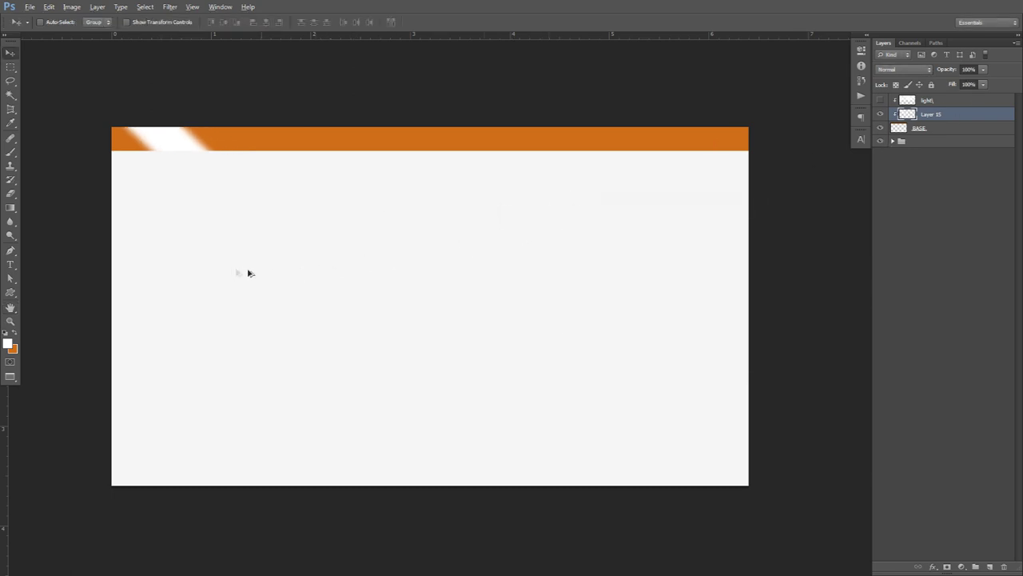
Step: Duplicate the blurred stripe slightly to its right and lower the copy's opacity
left_click_drag(194, 245, 240, 241)
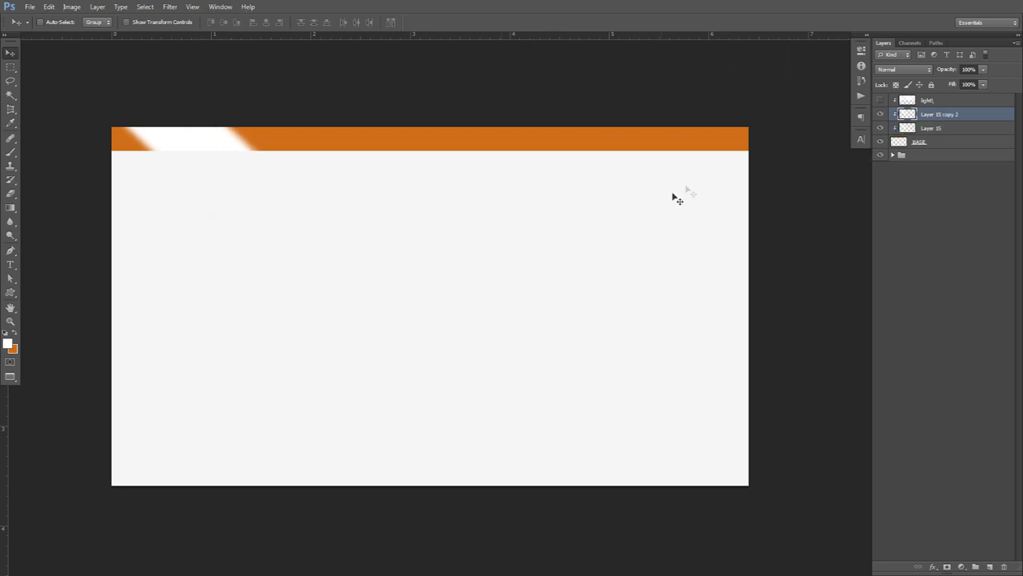
left_click(969, 69)
mouse_move(983, 70)
left_mouse_down()
mouse_move(975, 85)
mouse_move(948, 86)
left_mouse_up()
Step: Add two more stripe copies further right along the strip and set the last copy's opacity to 98%
left_click_drag(454, 182, 498, 181)
left_click_drag(362, 189, 403, 190)
left_click_drag(349, 207, 435, 205)
key("ctrl+z")
left_click(984, 71)
left_click_drag(976, 85, 1008, 84)
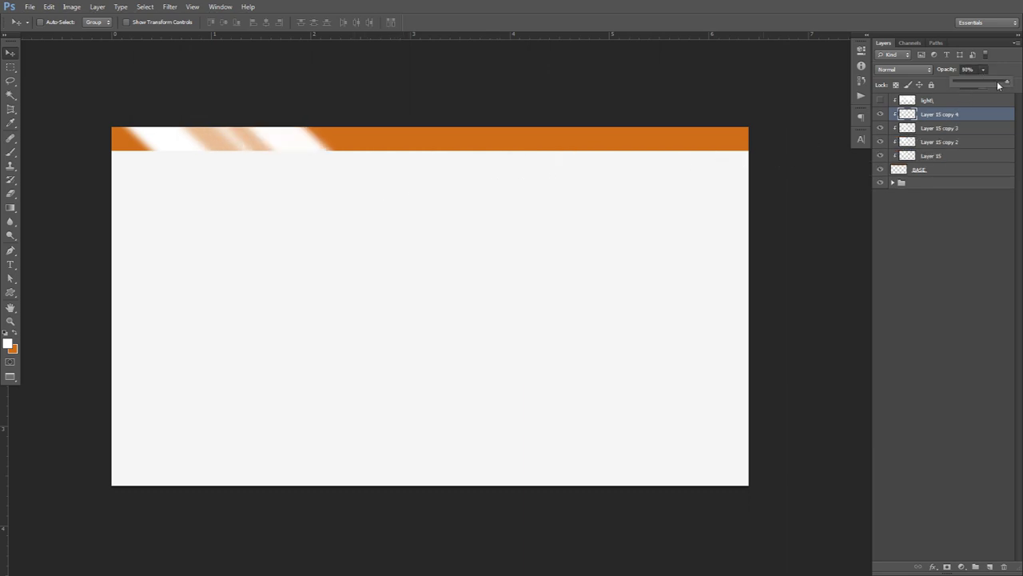
left_click(733, 152)
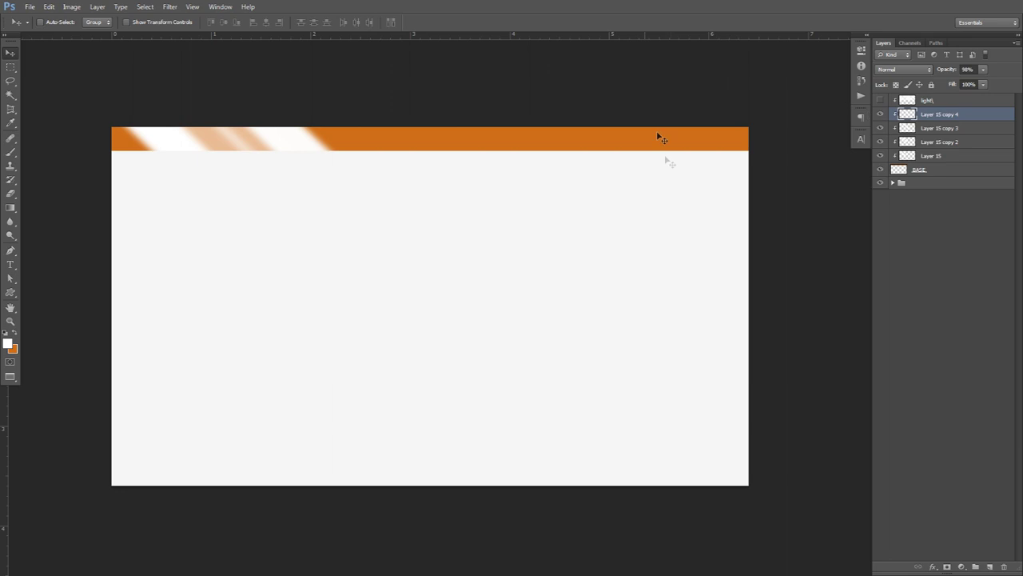
Step: Merge all the blurred stripe layers into one and set the merged layer's blend mode to Overlay
left_click(948, 153, "shift")
key("ctrl+e")
left_click(903, 70)
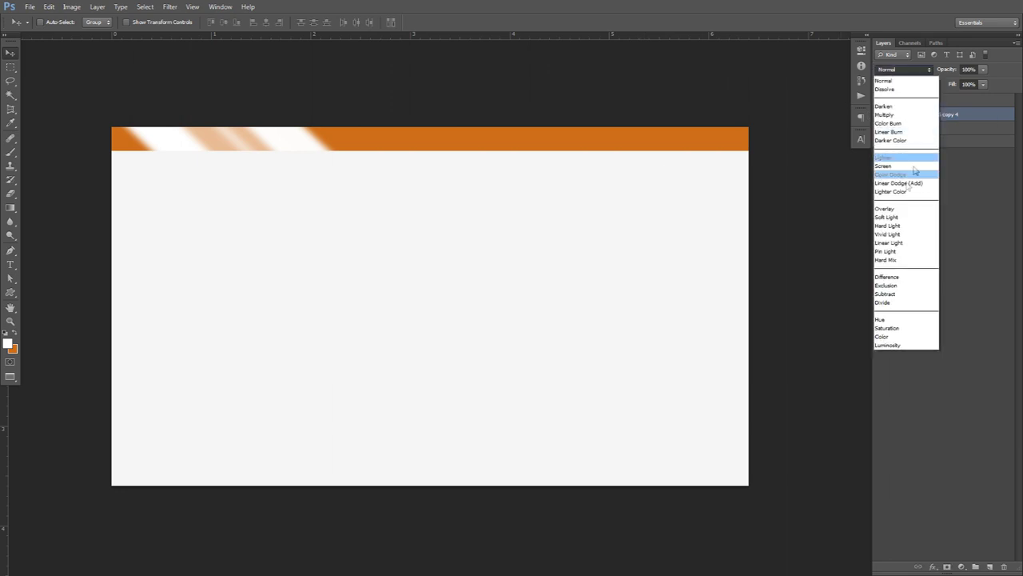
left_click(884, 208)
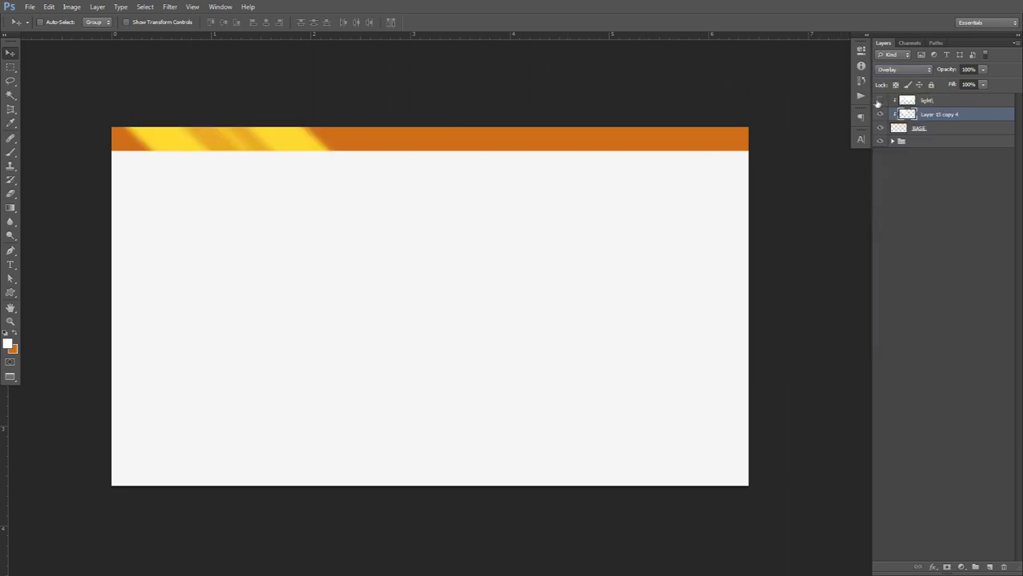
Step: Show the light layer again and delete the merged stripe layer
left_click(881, 114)
left_click(881, 99)
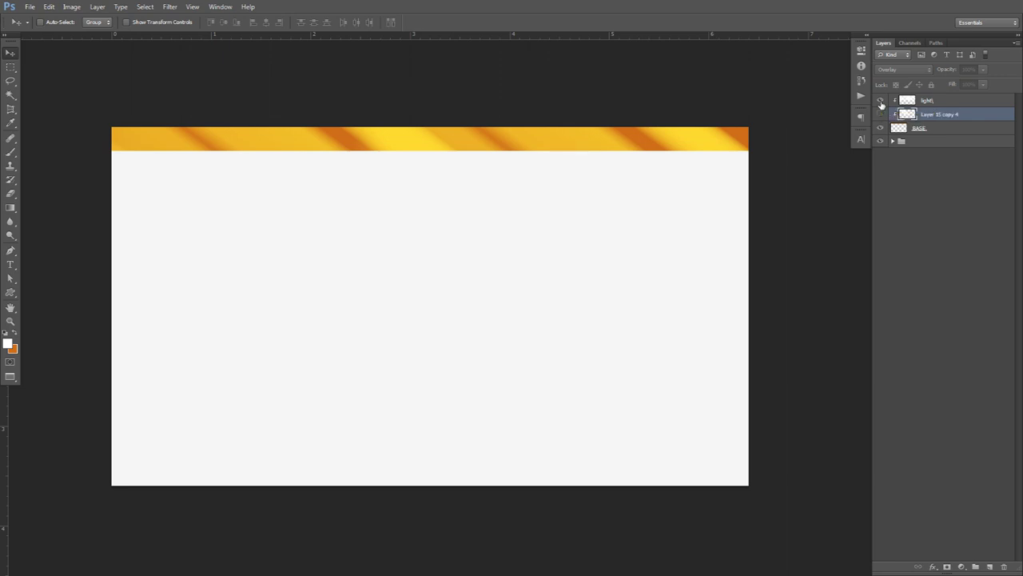
key("Delete")
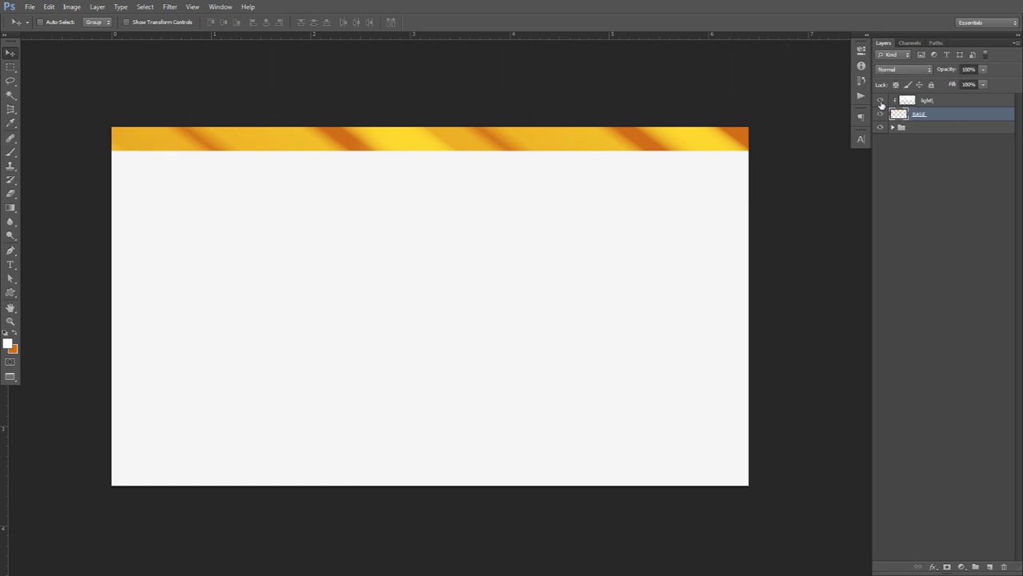
Step: Group the light and BASE layers and name the group Base
left_click(932, 104)
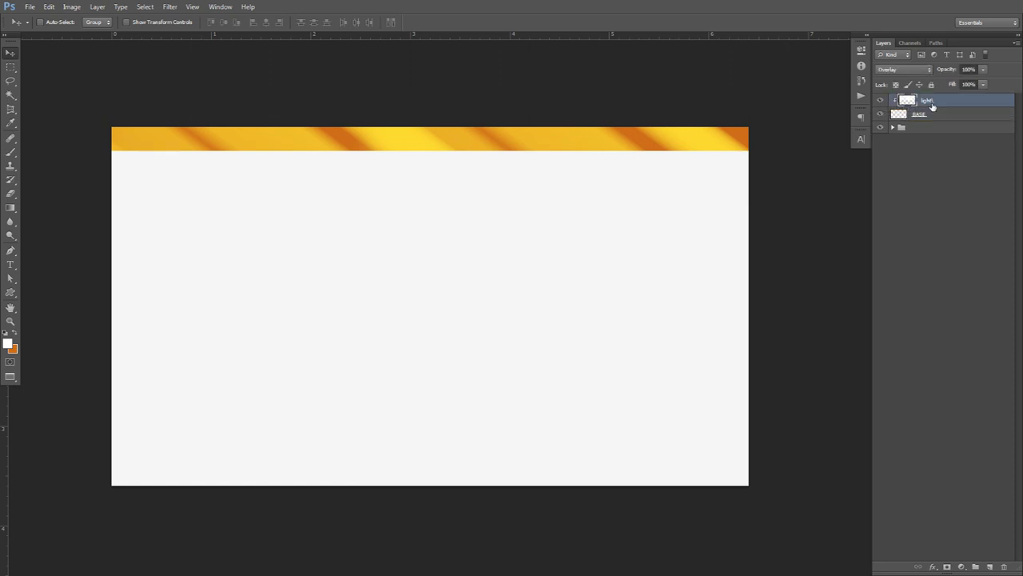
left_click(933, 113, "shift")
key("ctrl+g")
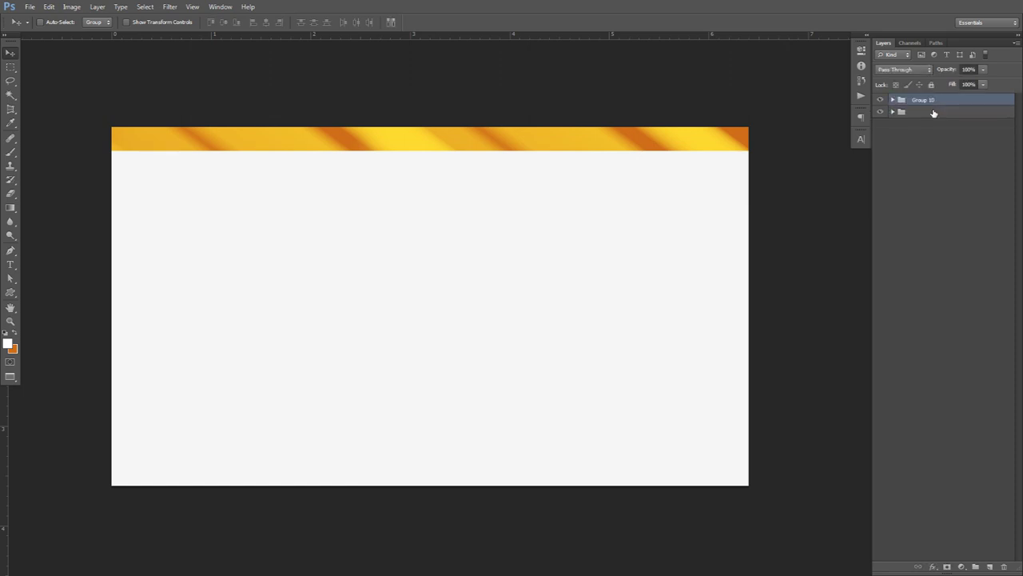
double_click(921, 99)
type("Base")
key("Return")
Step: Add a new layer above the Base group and select a full-width band inside the strip, leaving thin margins above and below
left_click(989, 565)
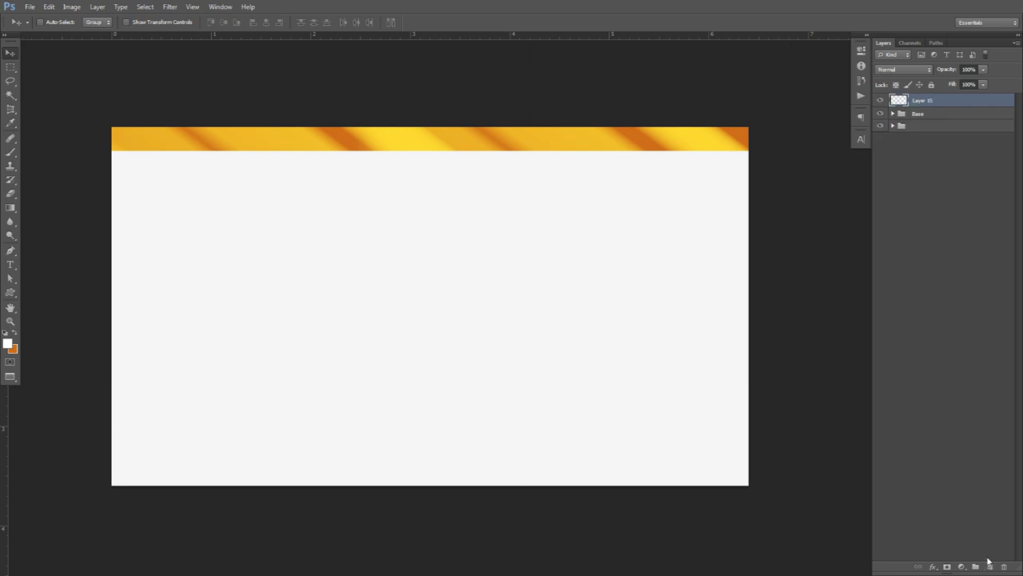
key("m")
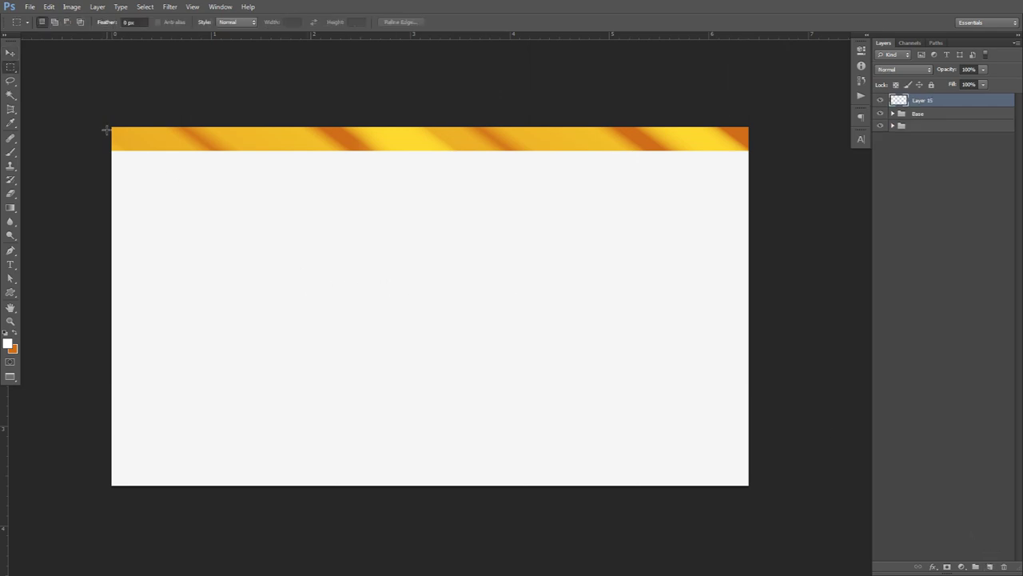
left_click_drag(107, 128, 773, 147)
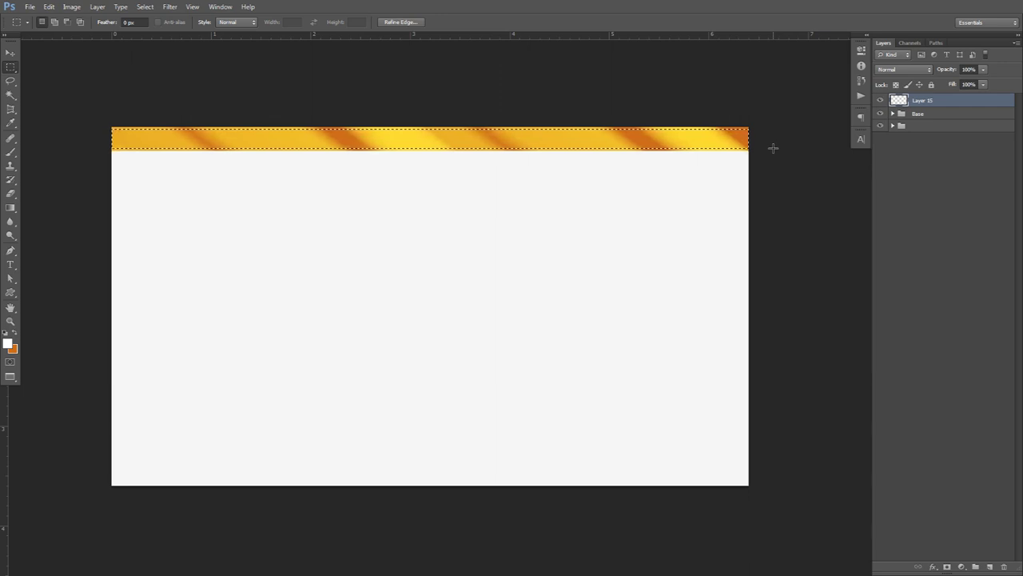
Step: Set the foreground color to black, fill the selected band with it, and deselect
left_click(11, 343)
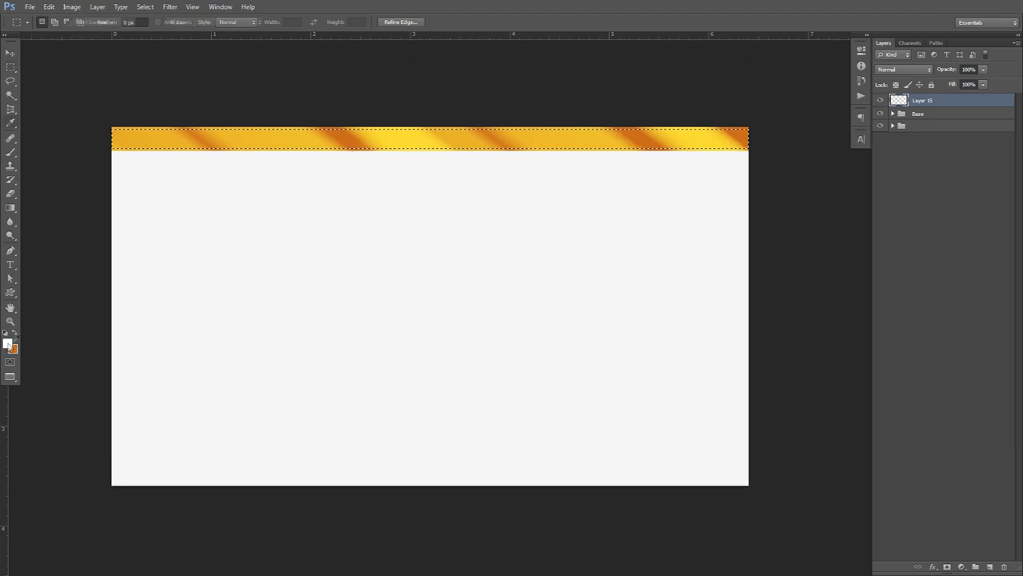
left_click(439, 375)
left_click(689, 234)
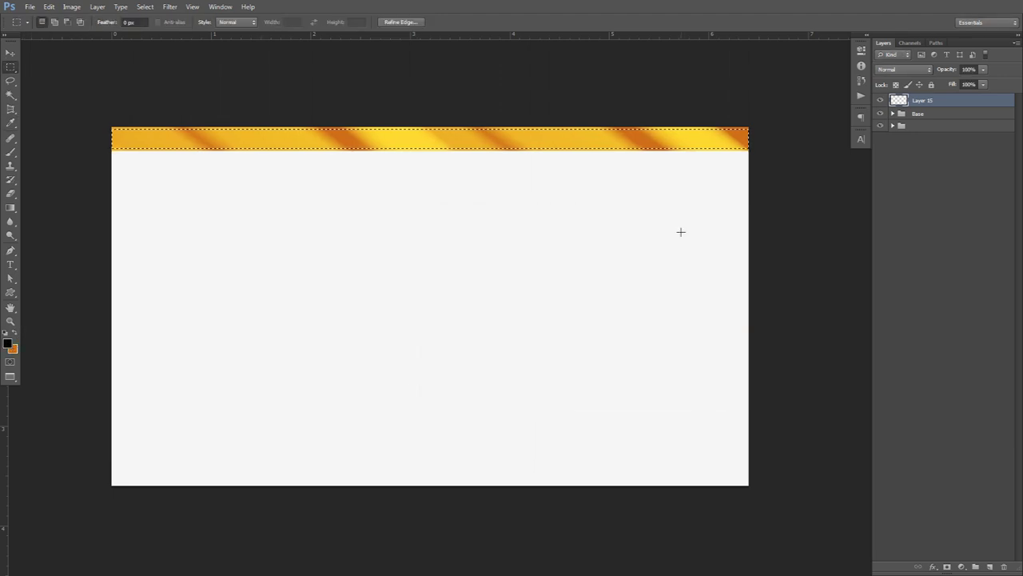
key("alt+BackSpace")
key("ctrl+d")
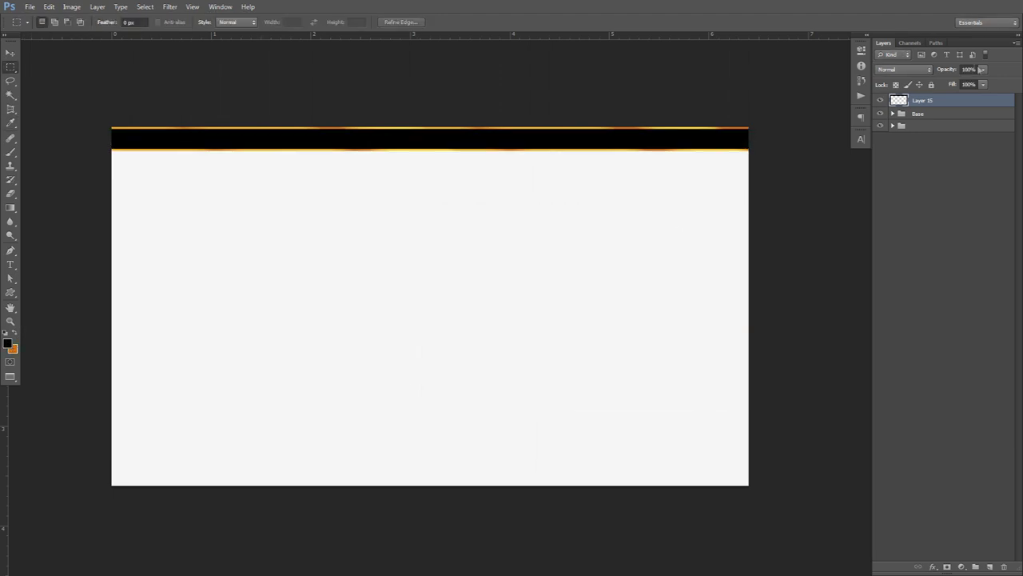
Step: Set the black band layer to the Overlay blend mode and reduce its opacity to 40%
left_click(904, 69)
left_click(891, 208)
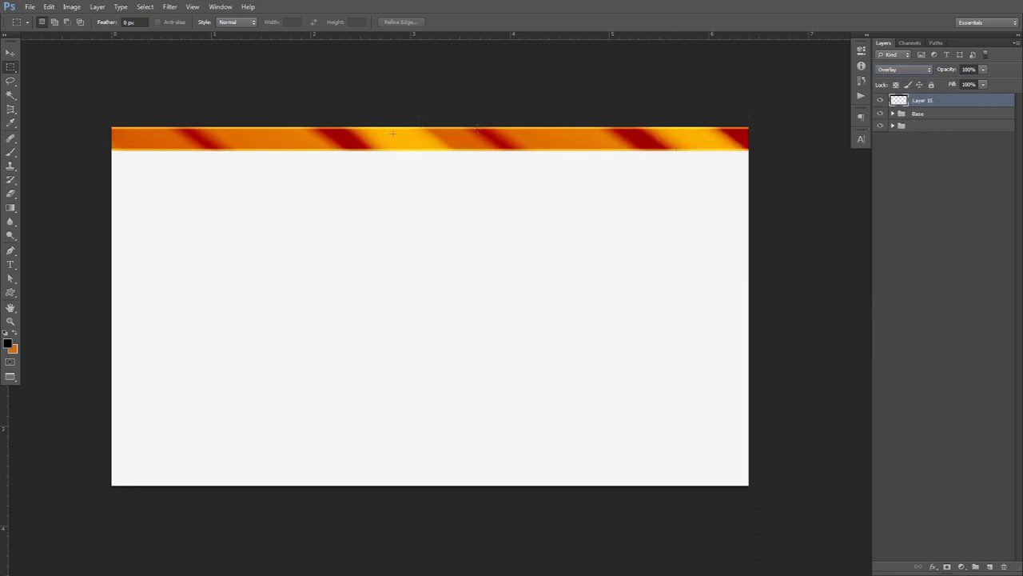
left_click(983, 71)
left_click_drag(958, 82, 954, 81)
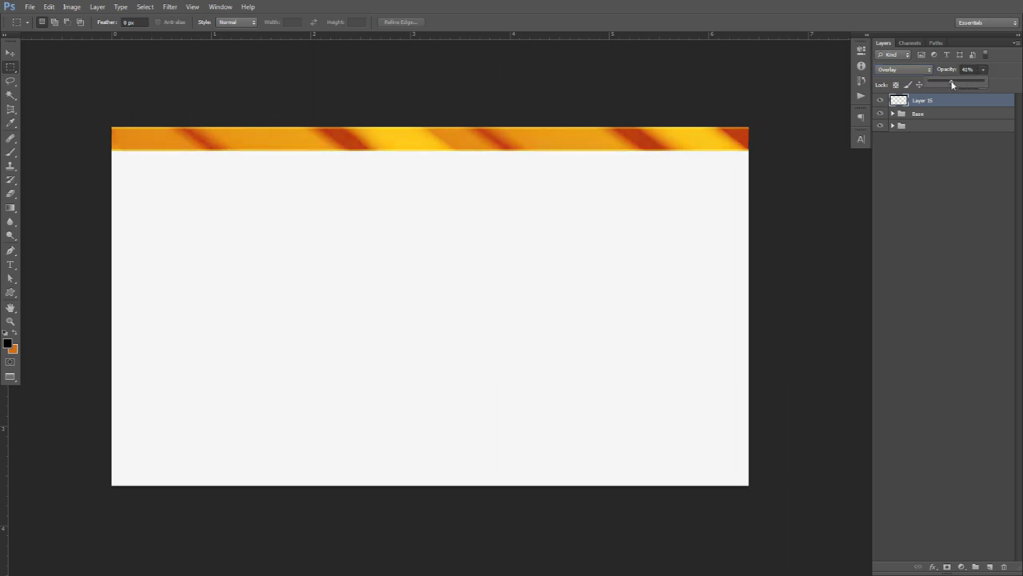
left_click(983, 70)
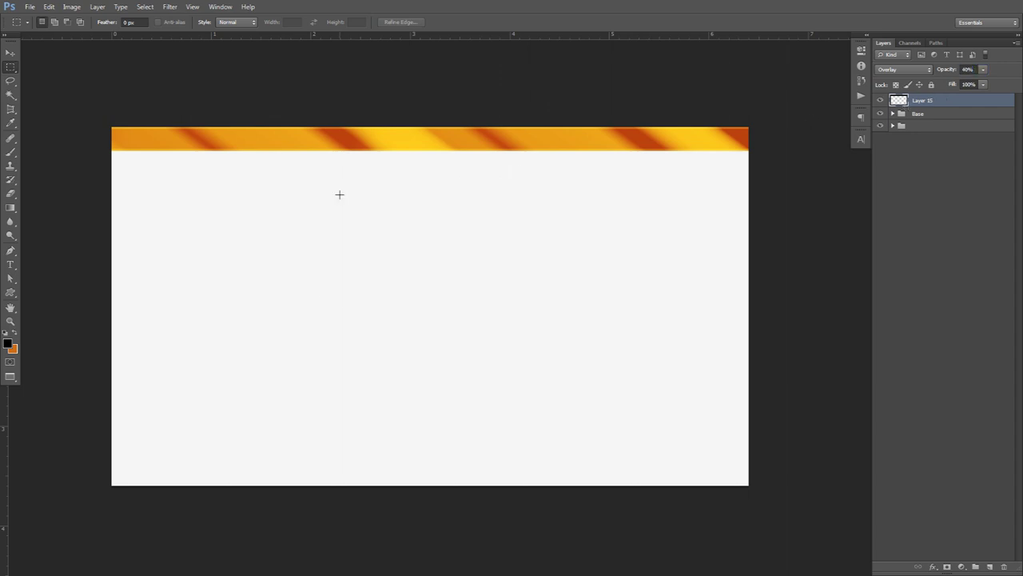
Step: Erase texture out of the overlay band using the 2527 px diagonal grunge brush, resized to 1771 px
key("e")
right_click(426, 220)
scroll(516, 327, "down", 4)
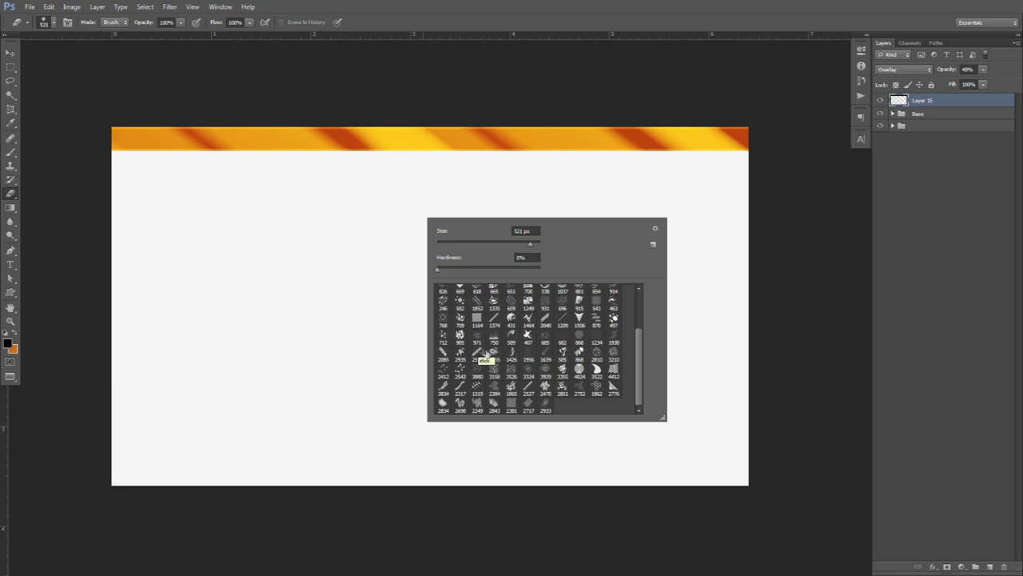
left_click(529, 390)
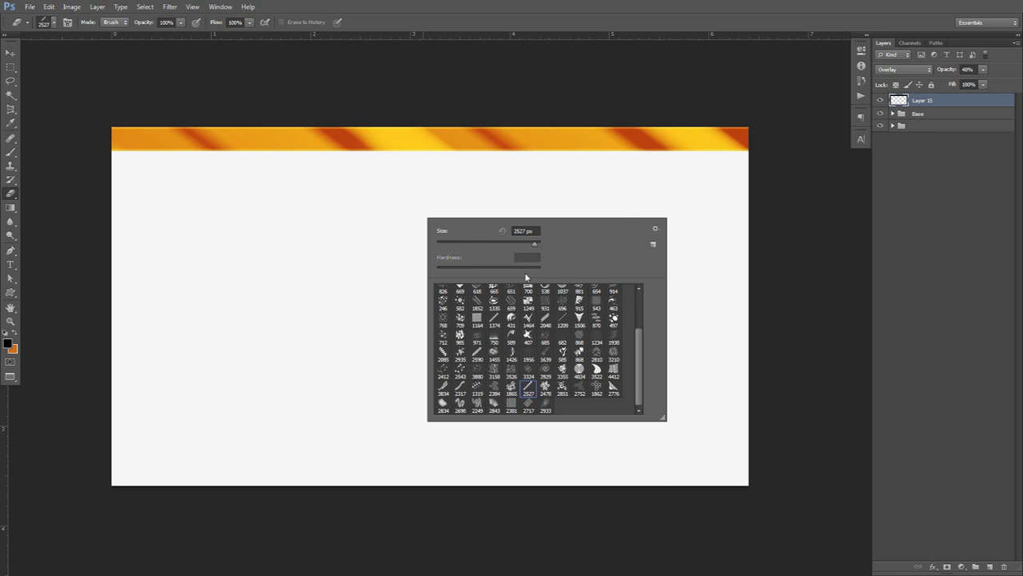
right_click(370, 272, "alt")
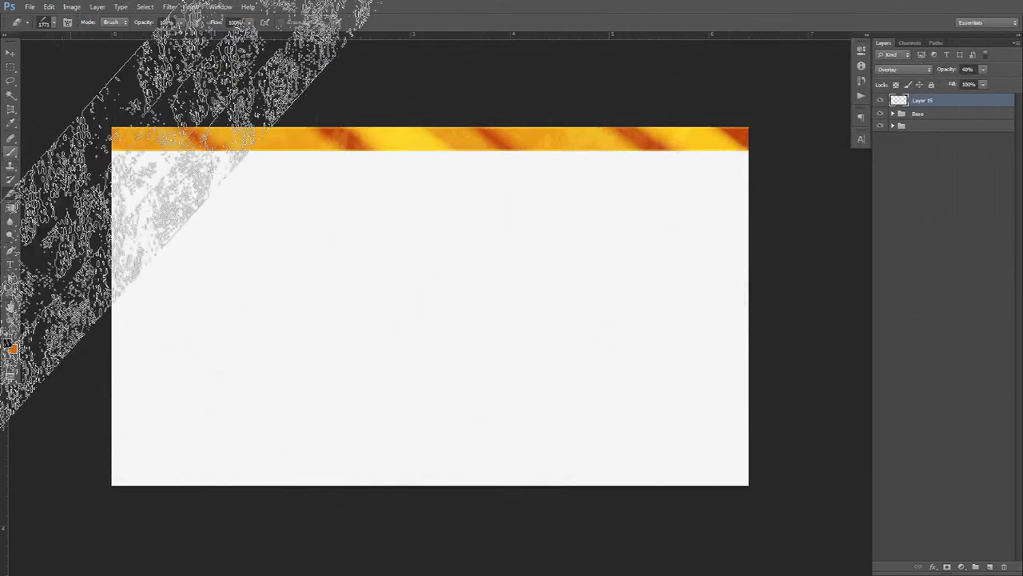
key("v")
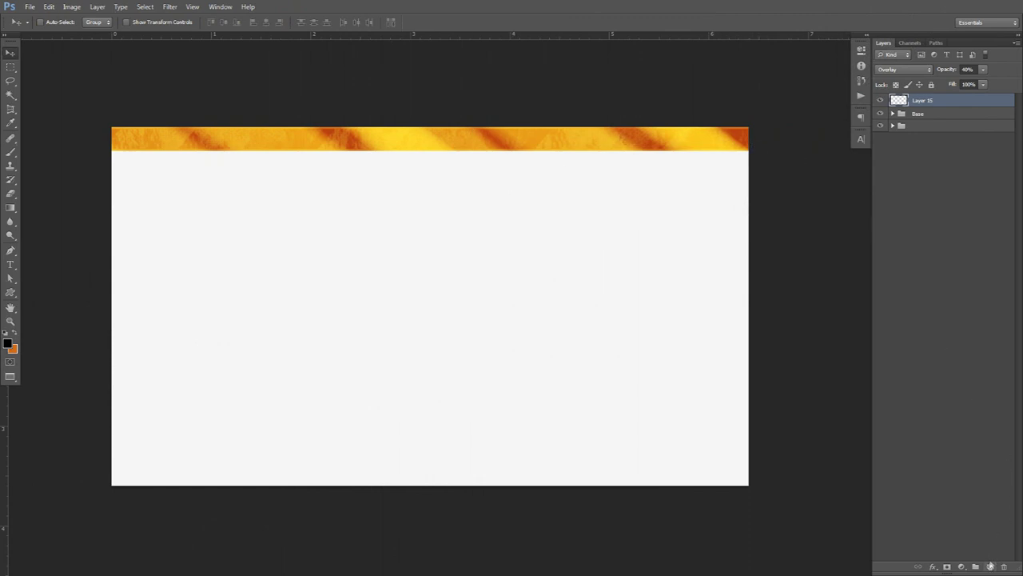
Step: Add a new layer, fill a narrower full-width band inside the strip with black, and deselect
left_click(990, 566)
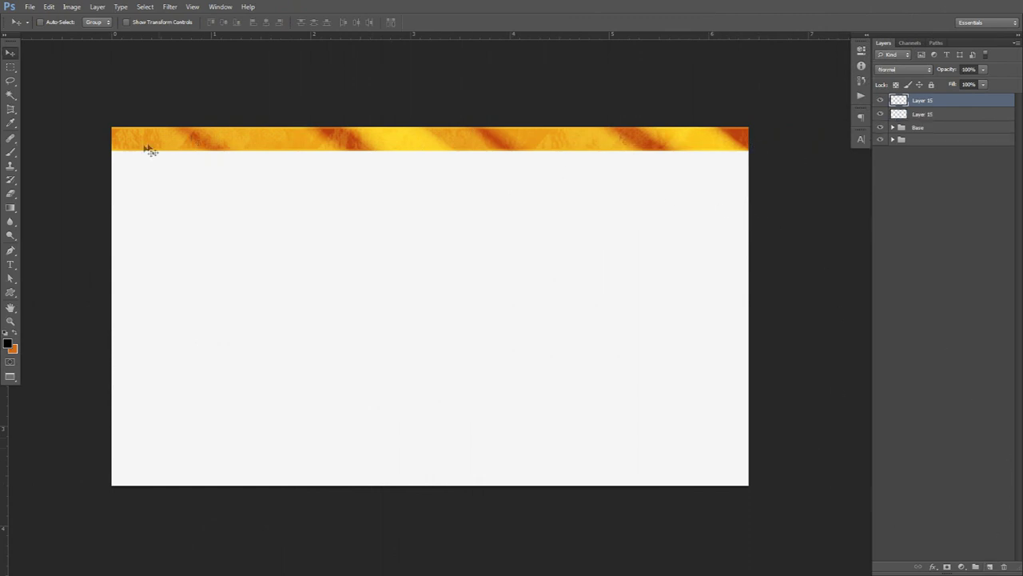
key("m")
left_click_drag(109, 131, 772, 144)
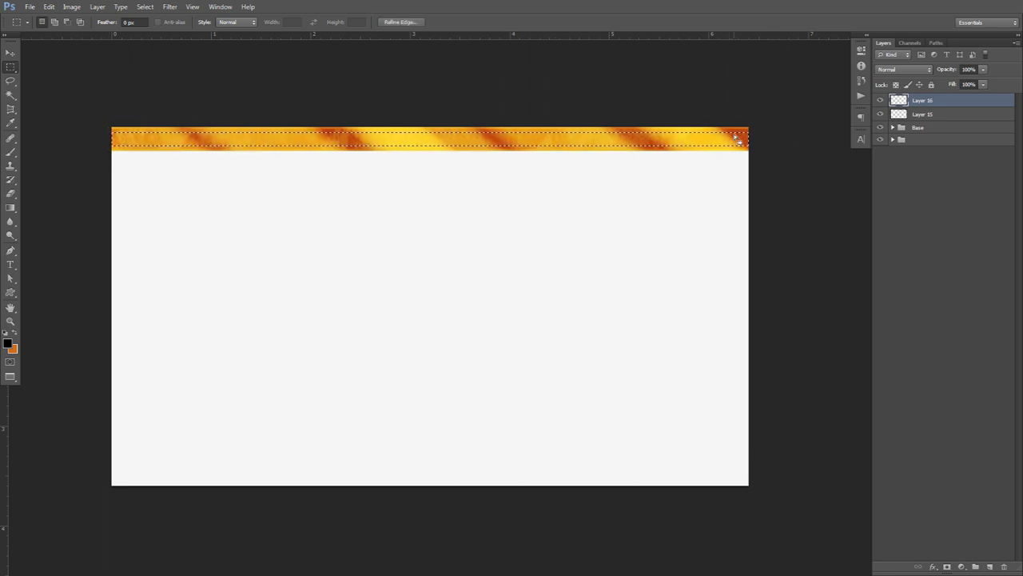
key("alt+BackSpace")
key("ctrl+d")
Step: Set the narrower band's layer to Overlay and lower its opacity to 41%
left_click(904, 70)
left_click(903, 207)
left_click(983, 70)
left_click_drag(956, 83, 952, 83)
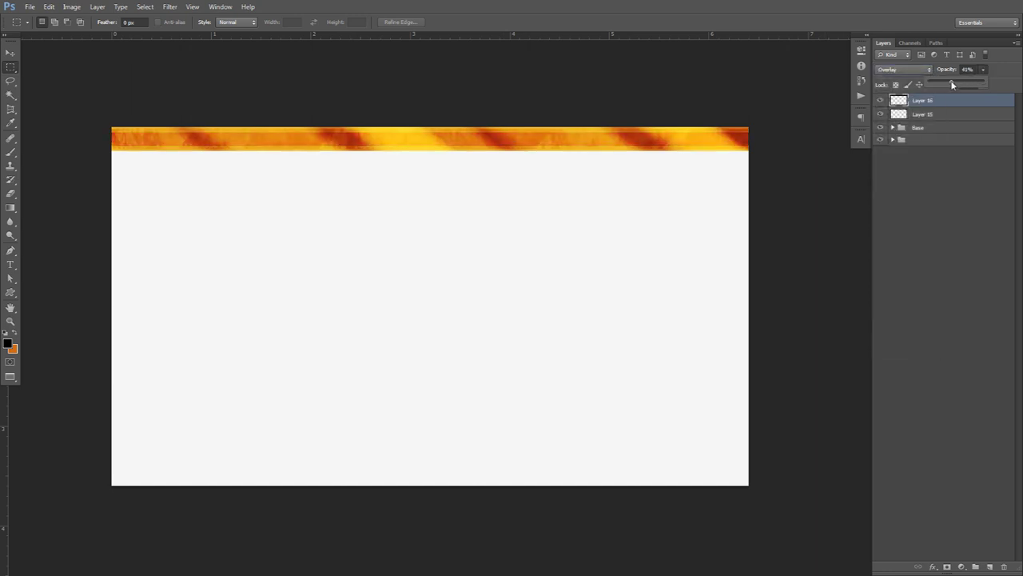
Step: Erase parts of the narrower band with the 3158 px splatter brush, scaling the brush down between strokes
key("e")
right_click(508, 227)
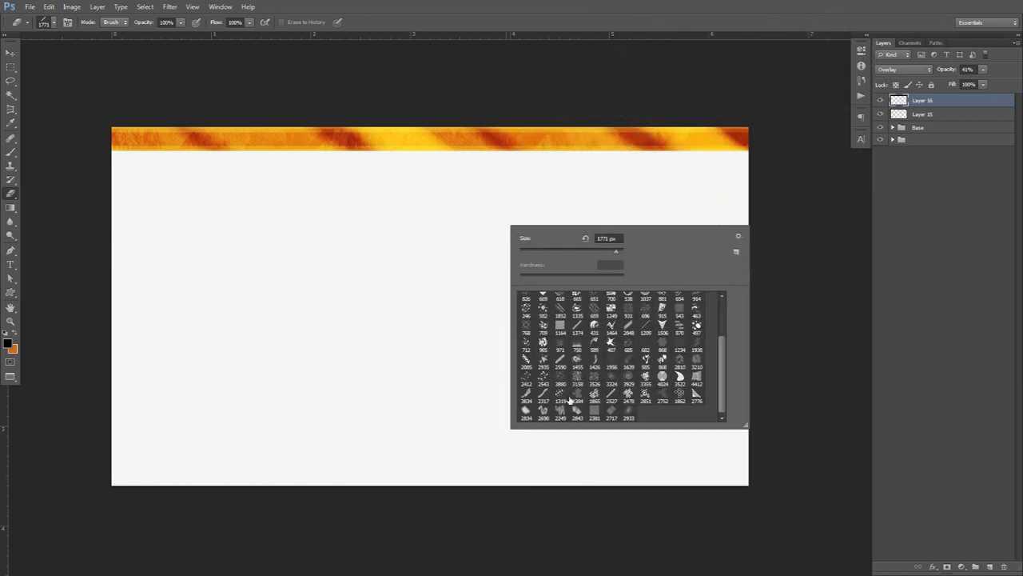
left_click(579, 377)
left_click(503, 190)
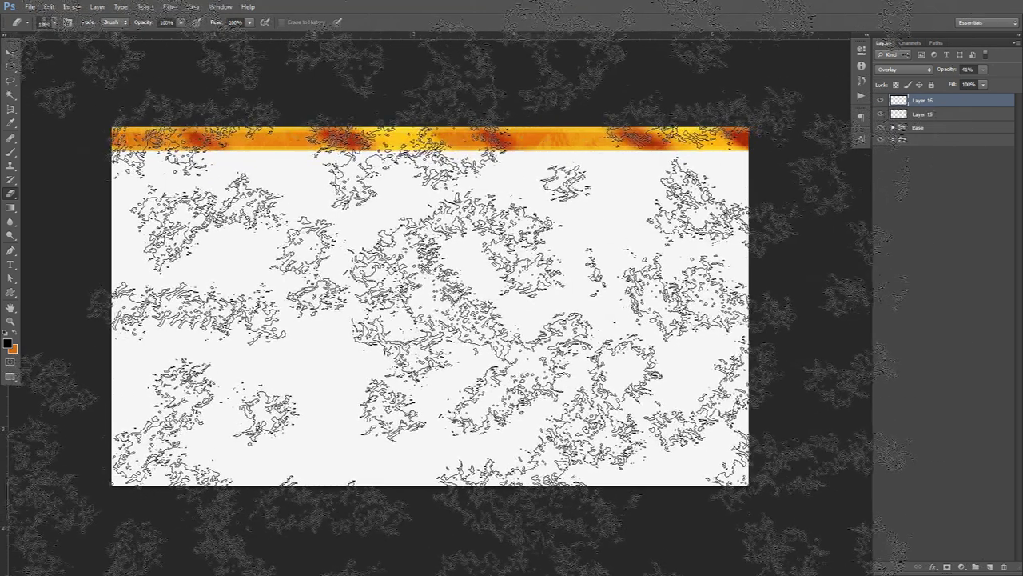
left_click_drag(475, 218, 240, 231)
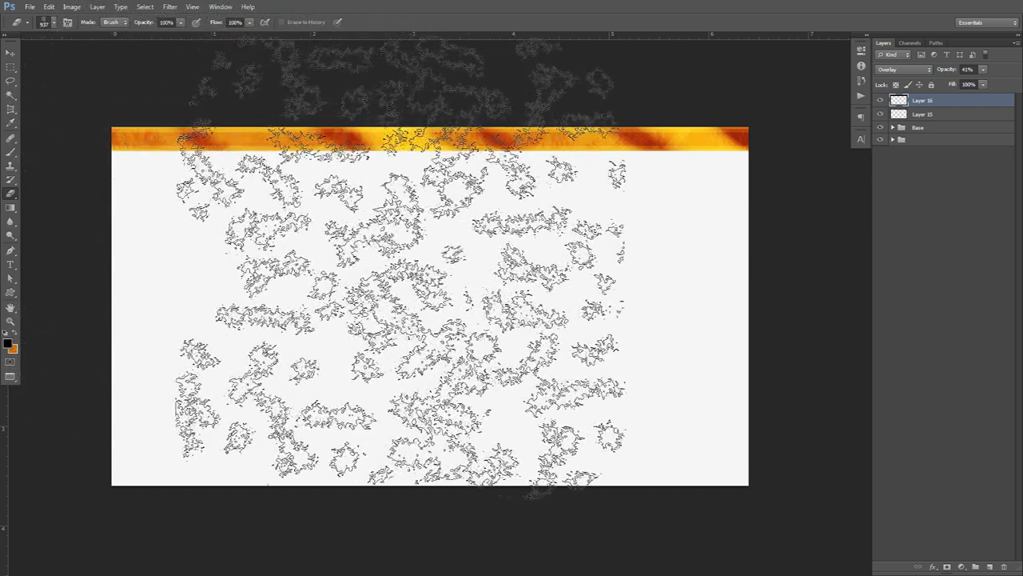
left_click_drag(416, 270, 427, 261)
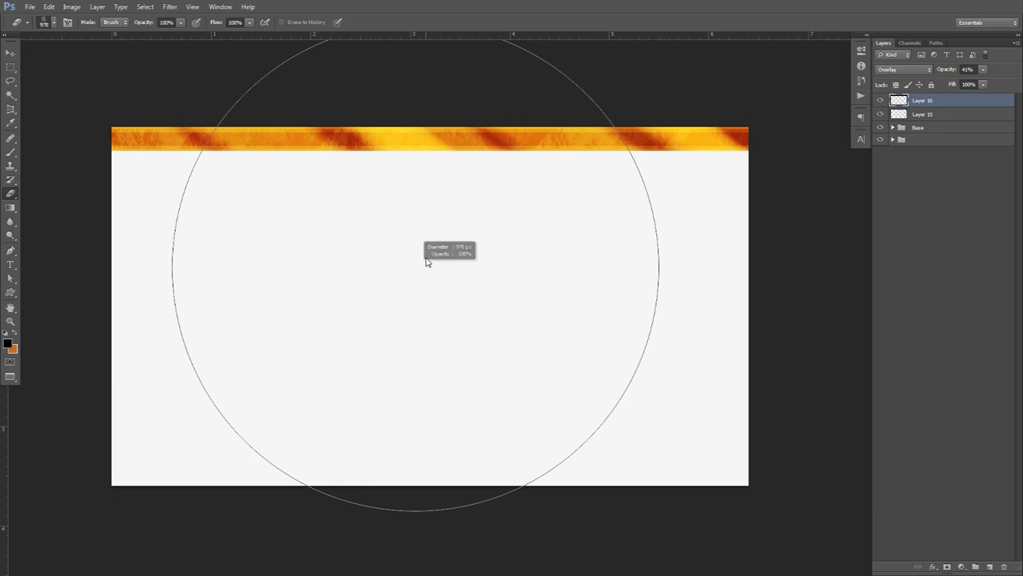
left_click_drag(272, 204, 140, 203)
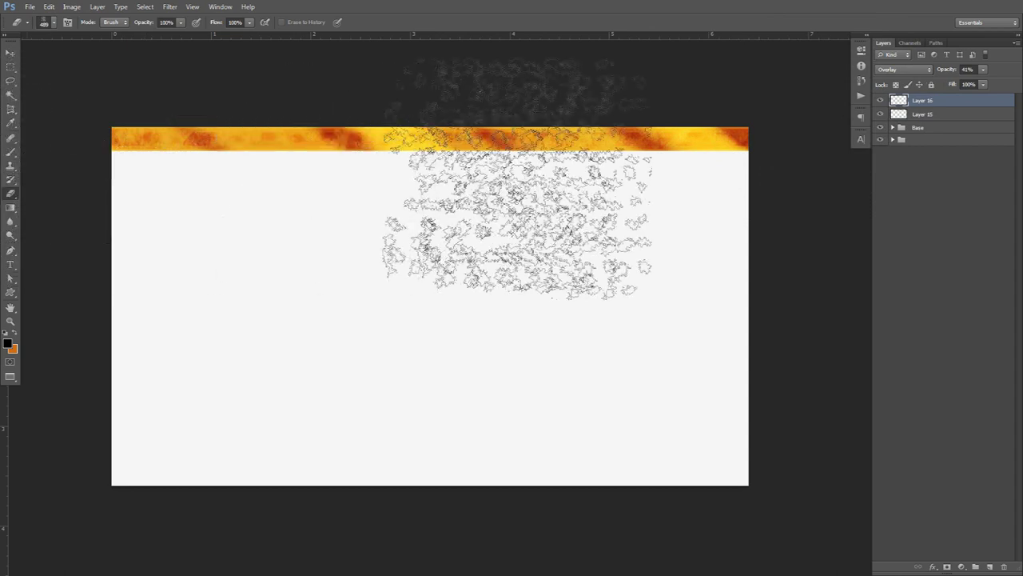
key("v")
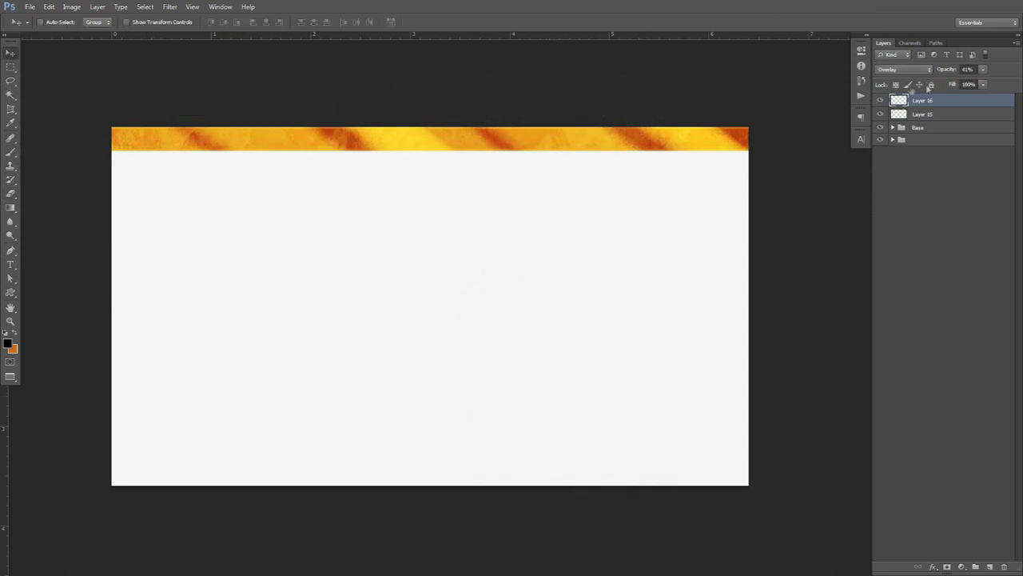
Step: Lower the narrower band layer's opacity to 10% and toggle its visibility to compare the effect
left_click(973, 69)
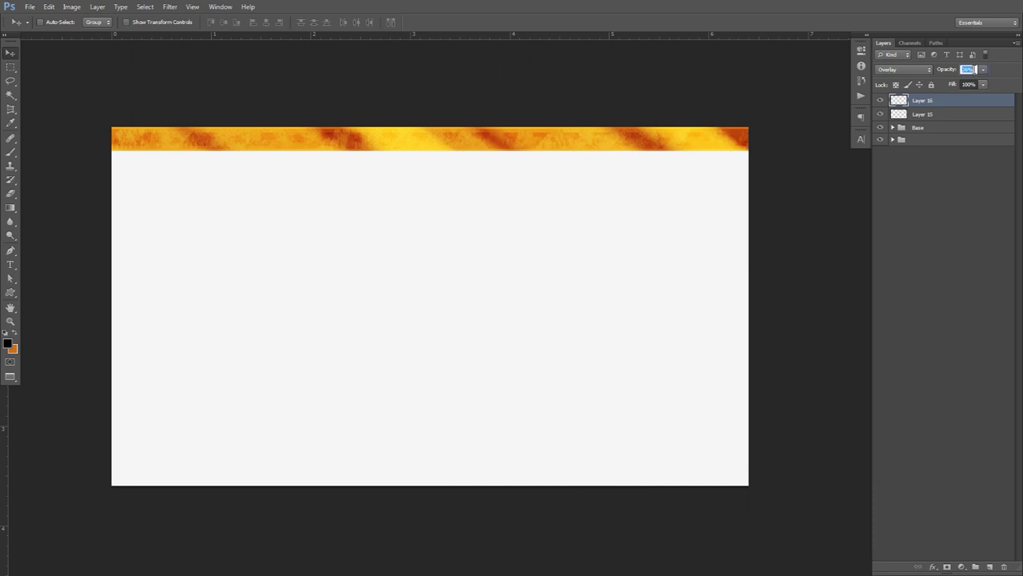
left_click(880, 100)
left_click(880, 99)
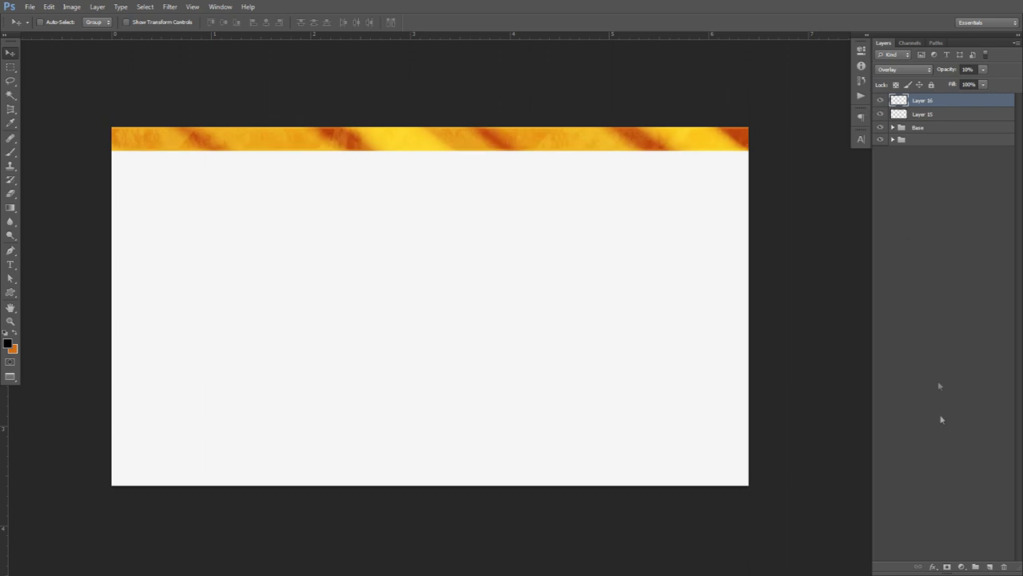
Step: Add a new layer and select a thin full-width line just inside the strip's lower edge
left_click(990, 565)
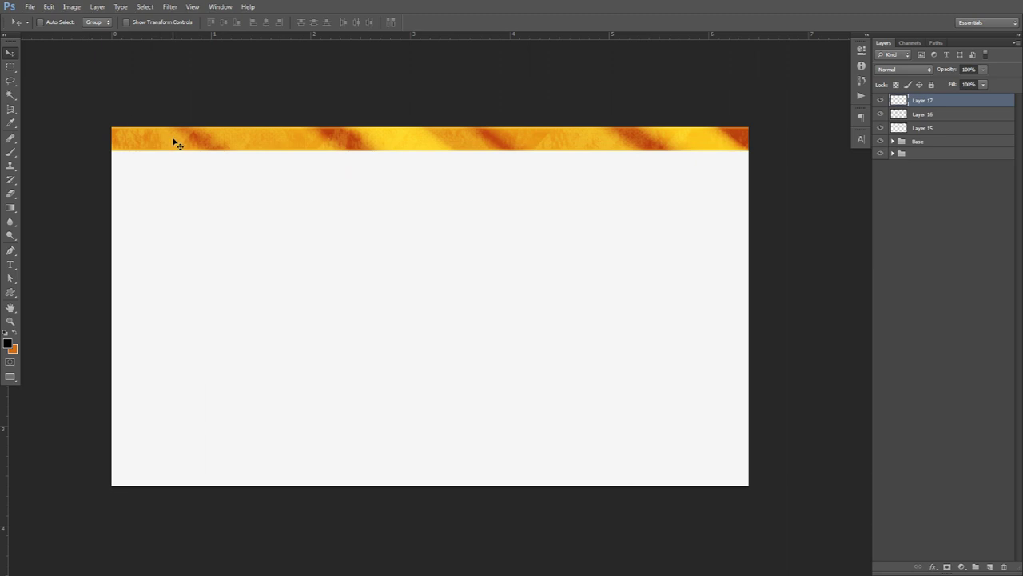
scroll(171, 137, "up", 1)
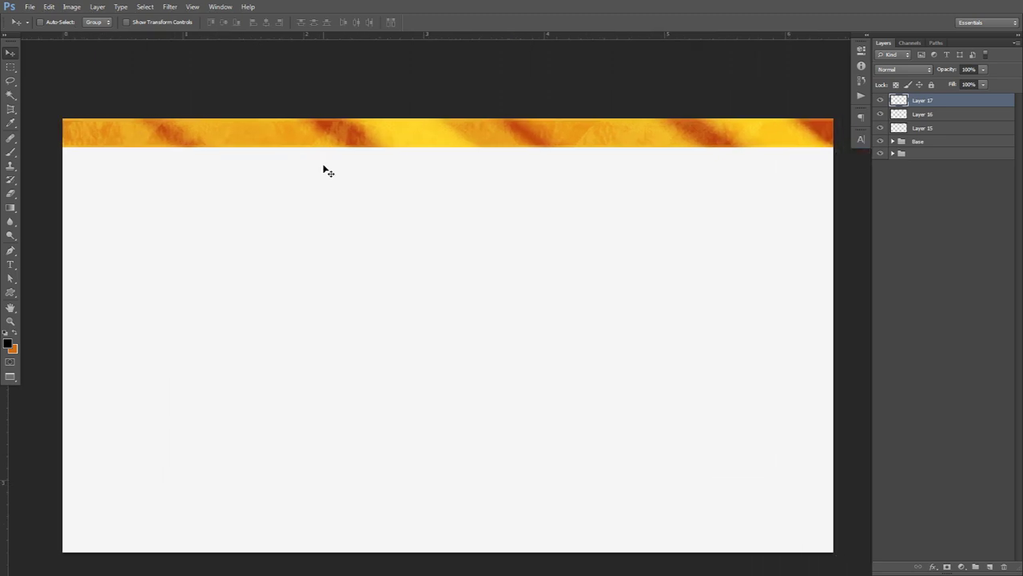
key("m")
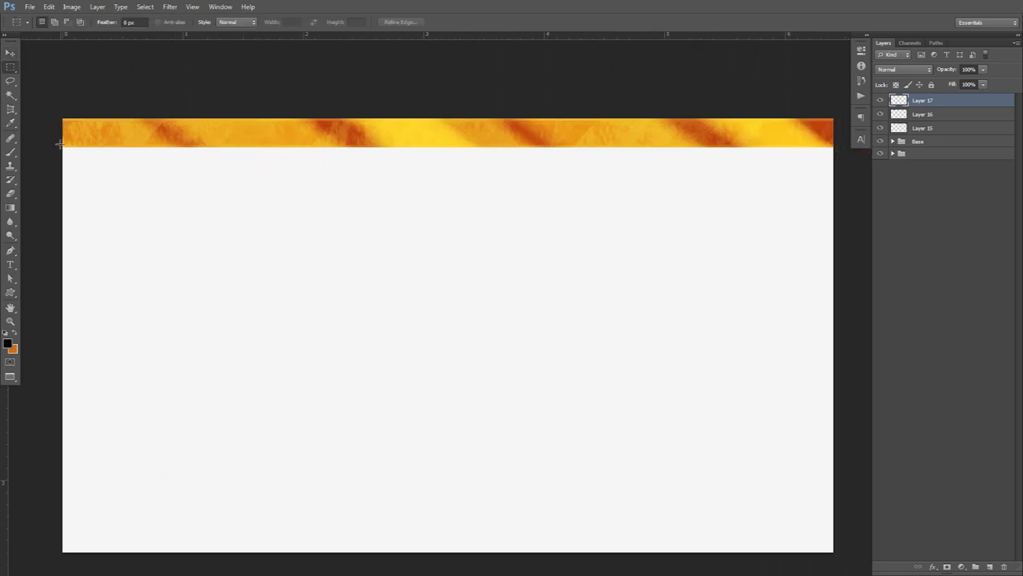
scroll(54, 135, "up", 4)
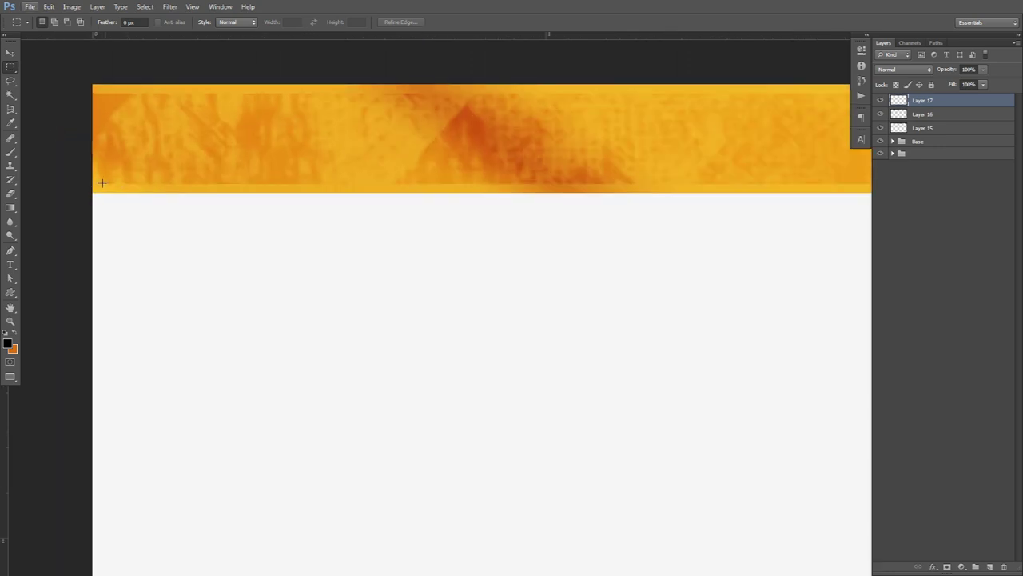
left_click_drag(177, 188, 82, 186)
left_click(108, 187)
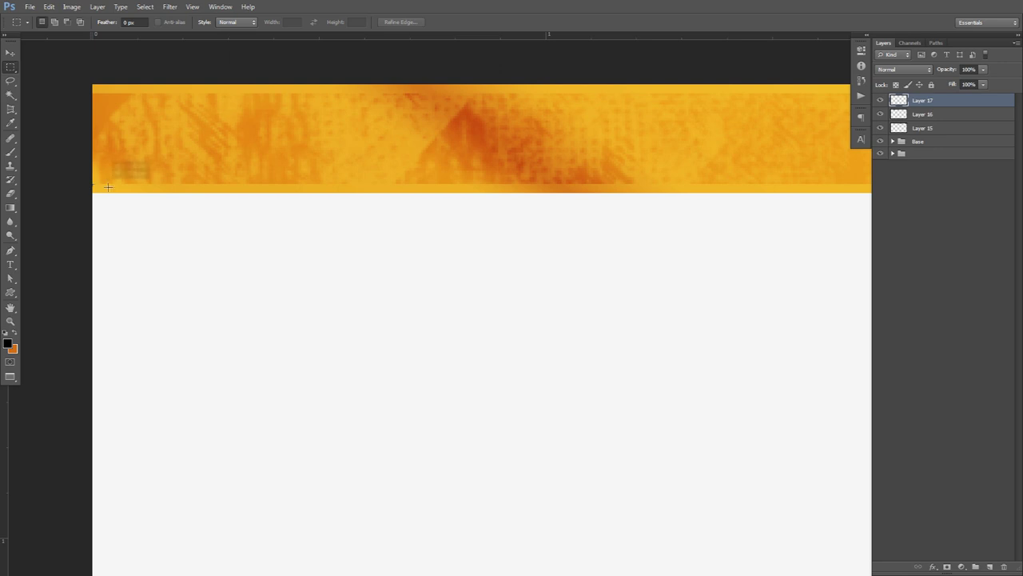
scroll(141, 188, "down", 3)
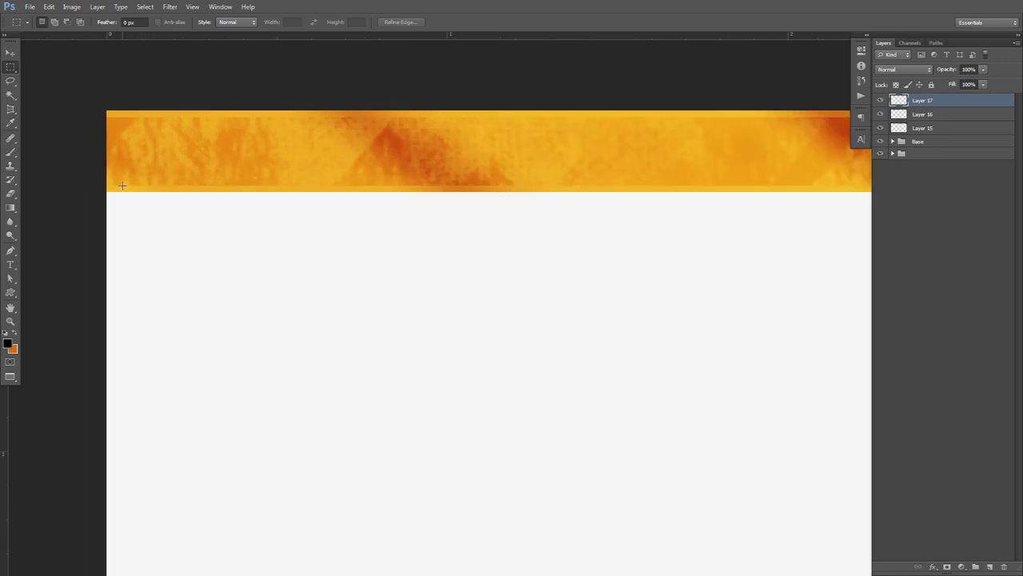
left_click_drag(136, 189, 45, 185)
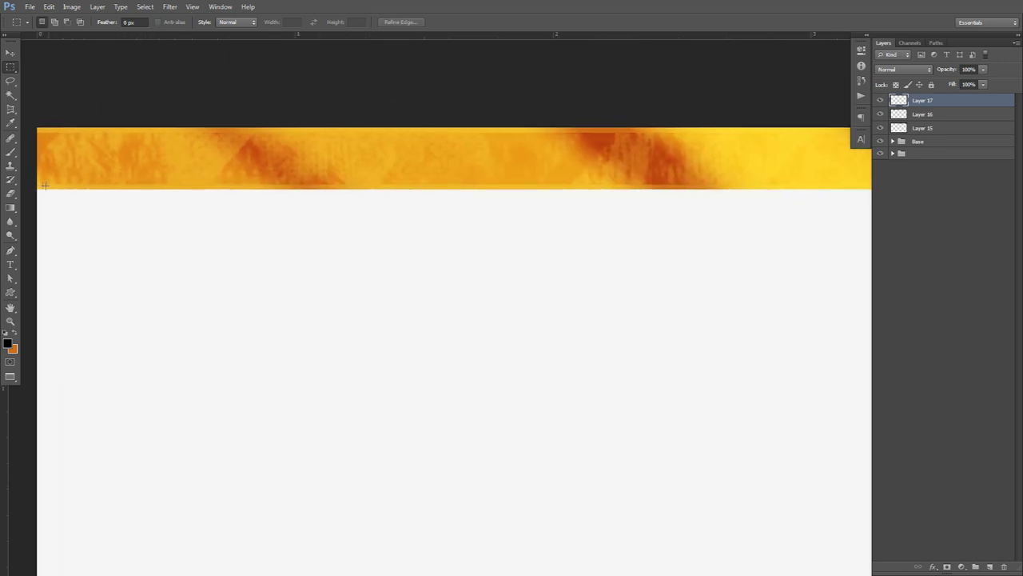
left_click_drag(555, 190, 1022, 180)
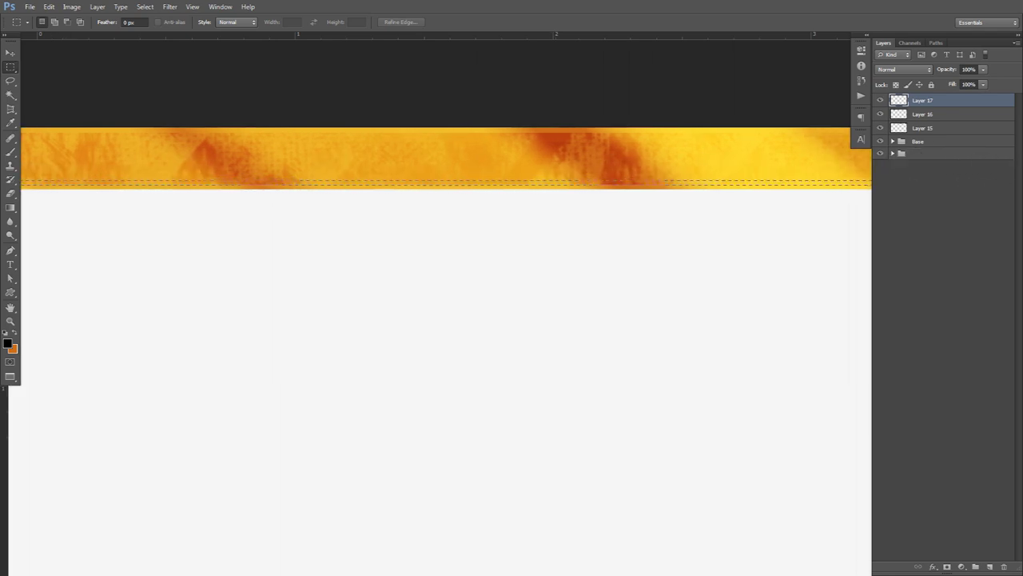
left_click_drag(1022, 180, 829, 185)
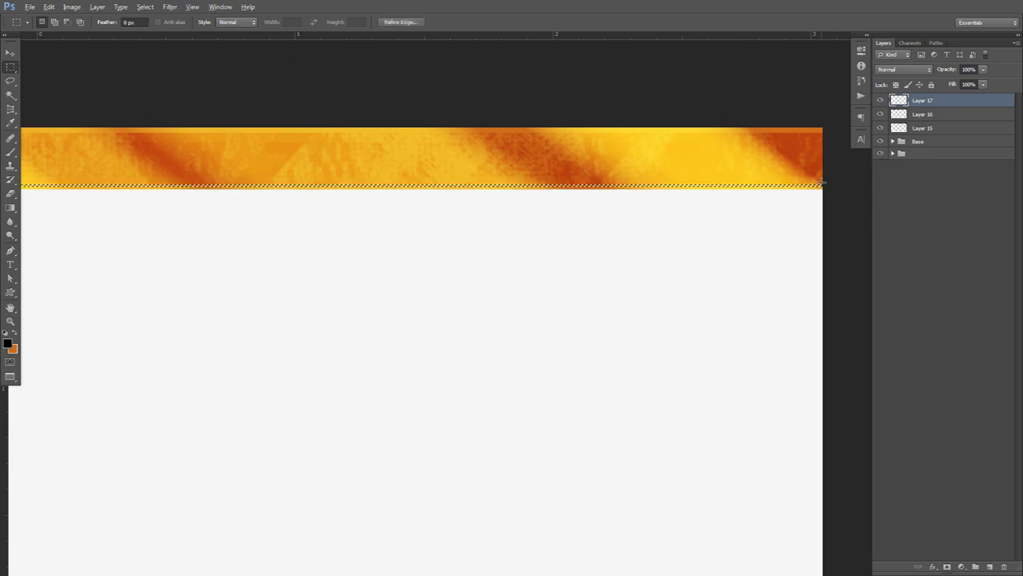
Step: Transform the thin line selection, raising its lower edge to make it one pixel high
scroll(822, 185, "up", 4)
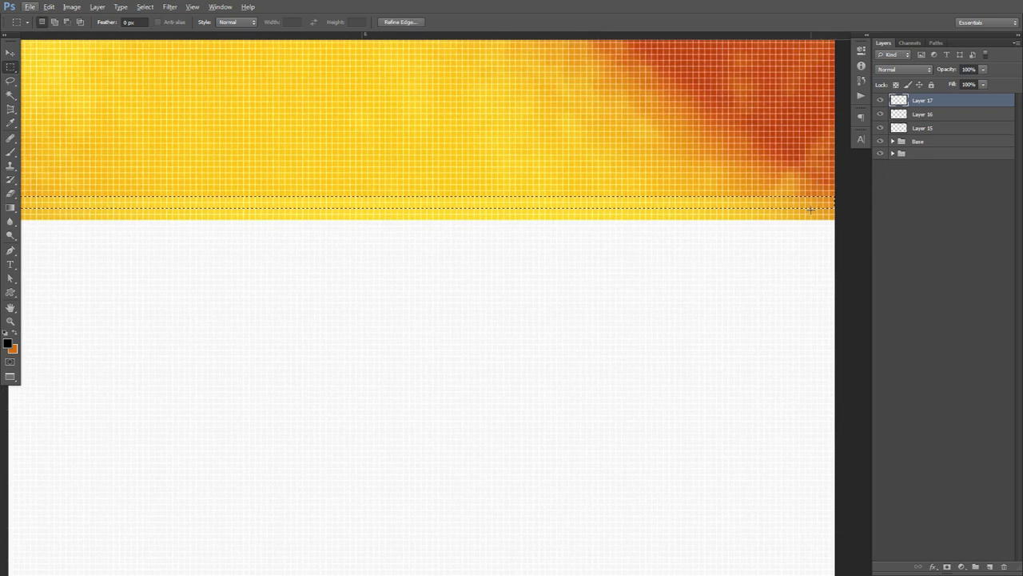
key("alt+f")
key("Escape")
right_click(806, 210)
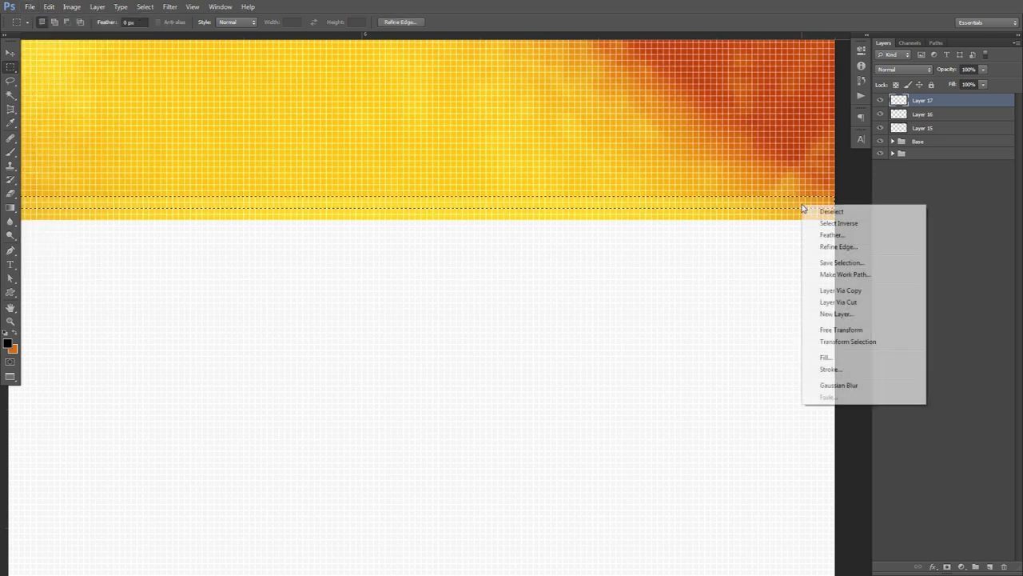
left_click(847, 342)
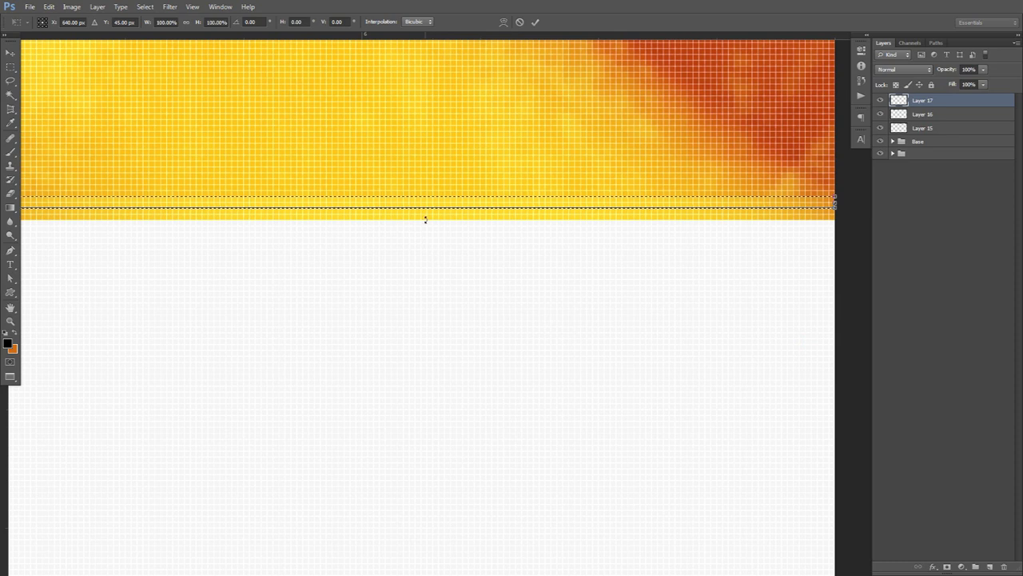
left_click_drag(428, 207, 424, 201)
left_click(535, 22)
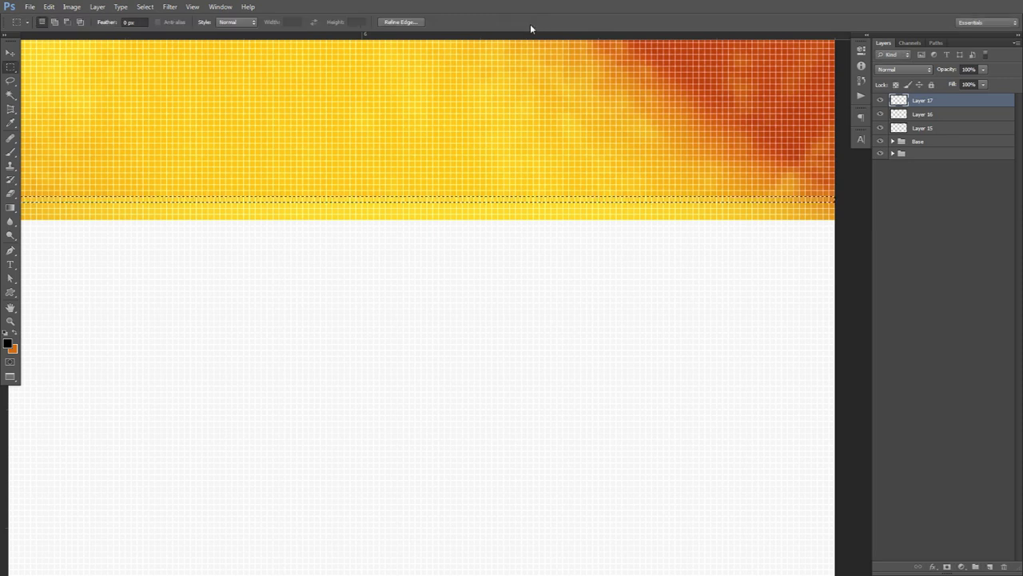
Step: Nudge the selection down one pixel and extend its lower edge to make it two pixels high
key("Down")
key("Down")
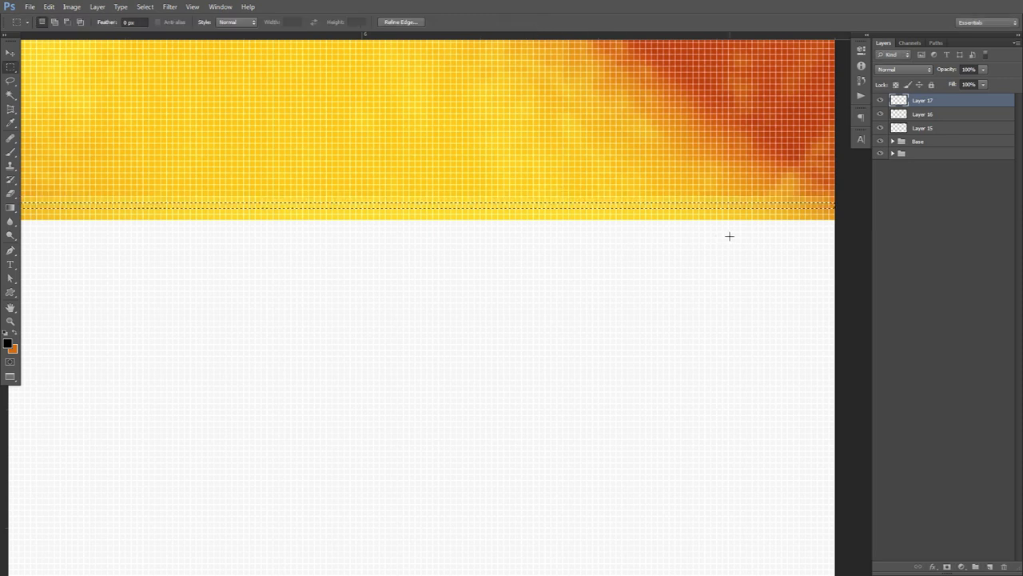
key("Up")
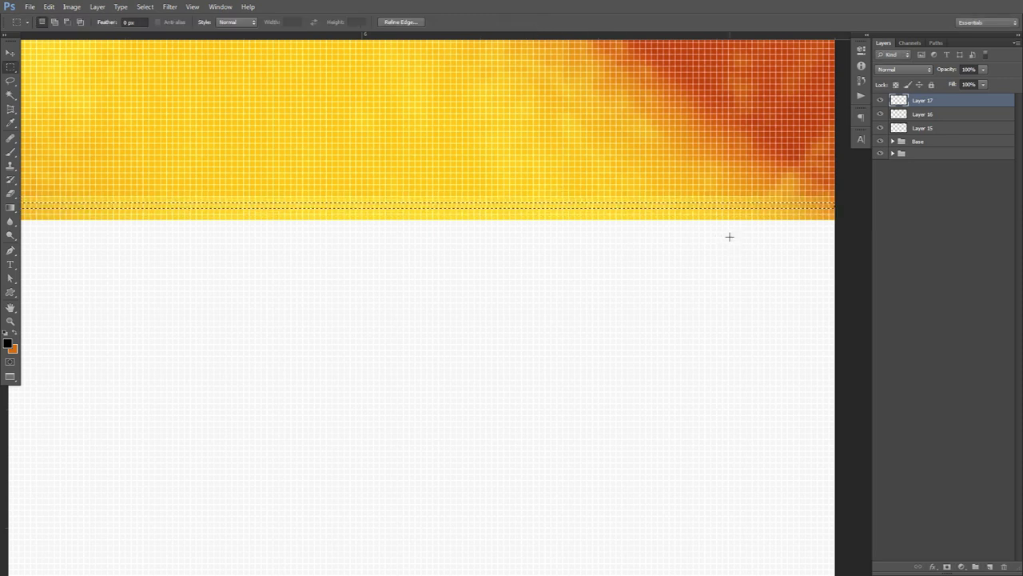
right_click(762, 214)
left_click(799, 350)
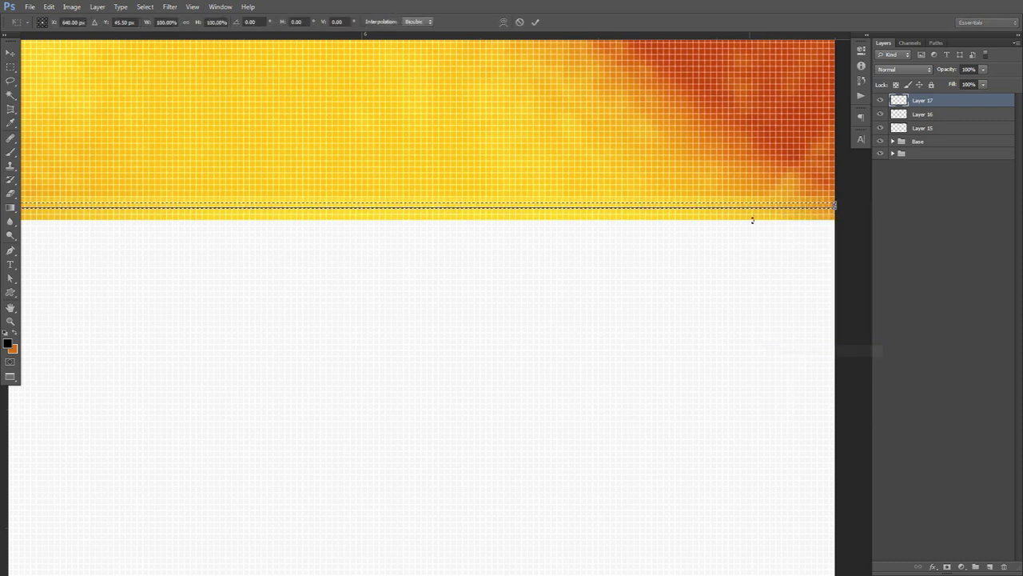
left_click_drag(765, 212, 767, 215)
key("Return")
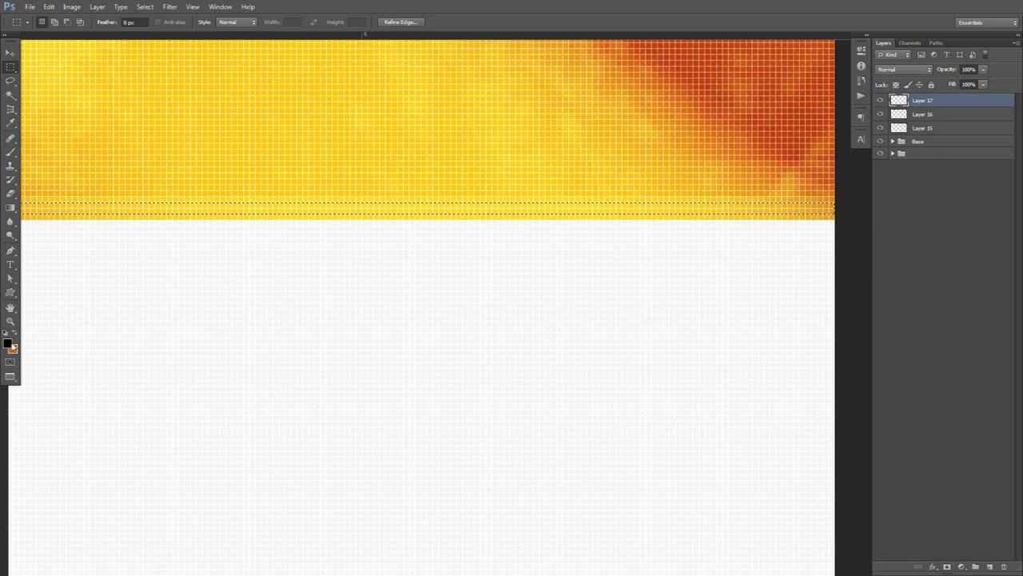
Step: Set the foreground colour to #ffffff, fill the thin line selection with it and deselect
left_click(9, 343)
type("ffffff")
left_click(676, 233)
key("alt+BackSpace")
key("ctrl+d")
key("v")
Step: Switch the eraser to a large soft round brush and fade out the white line toward the strip's right end
scroll(694, 234, "down", 3)
scroll(344, 247, "down", 3)
mouse_move(304, 277)
left_mouse_down()
mouse_move(587, 273)
mouse_move(489, 264)
left_mouse_up()
key("e")
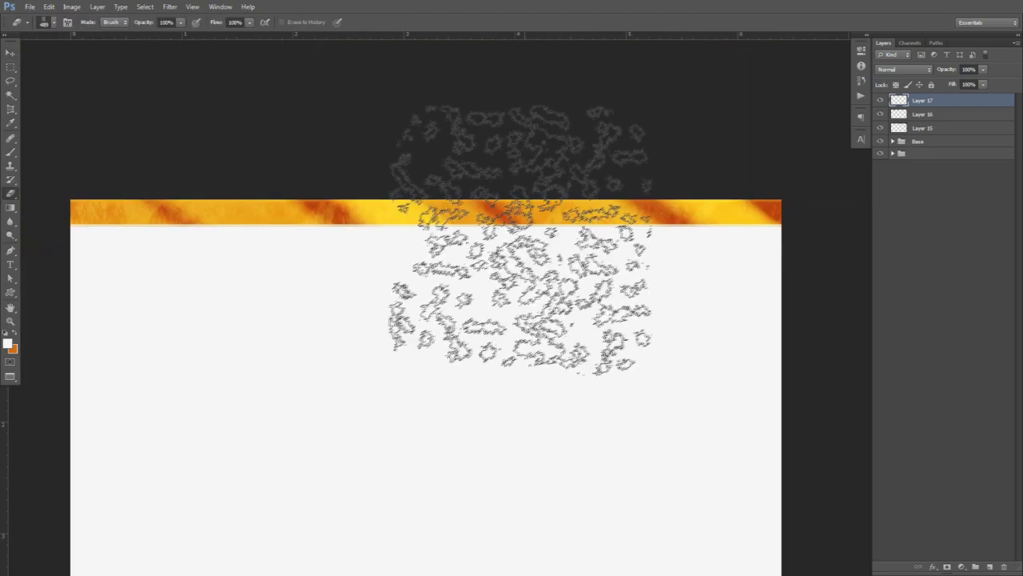
right_click(637, 265)
scroll(651, 337, "up", 3)
left_click(651, 337)
key("Return")
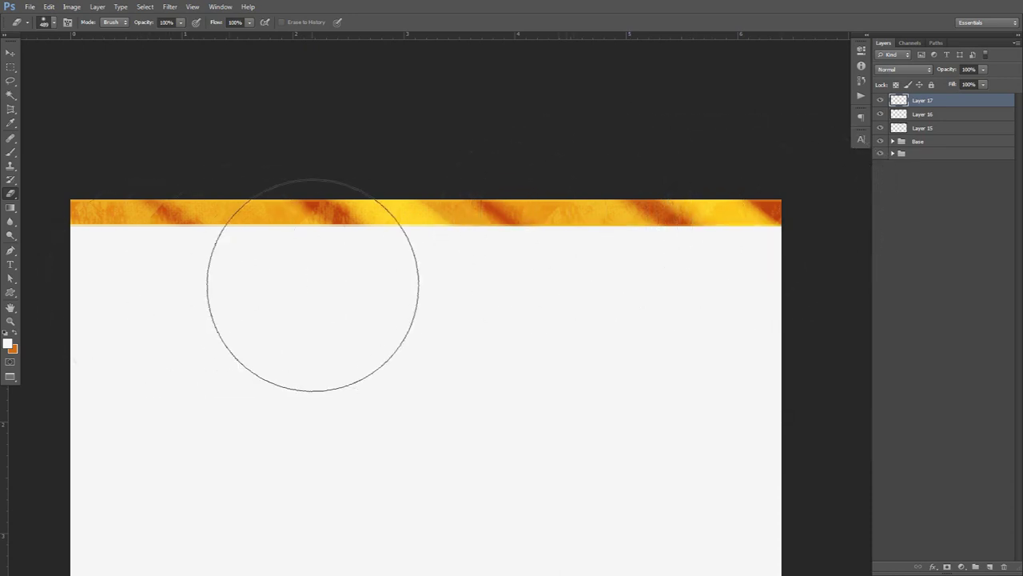
Step: Duplicate the faded white line onto the strip's upper edge and flip the copy horizontally
key("v")
left_click_drag(357, 266, 352, 242, "alt")
key("ctrl+t")
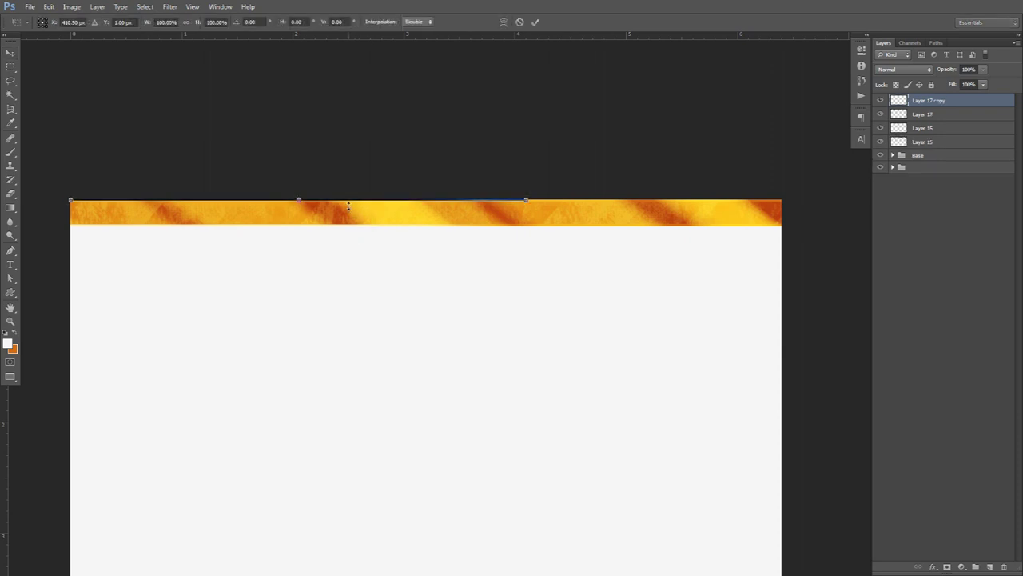
right_click(349, 209)
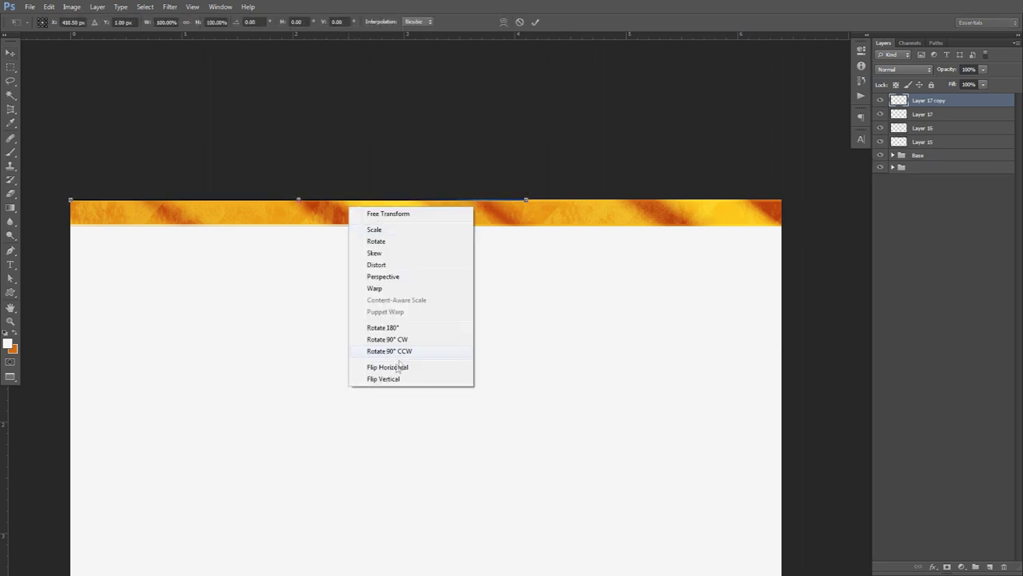
left_click(409, 368)
left_click(537, 22)
Step: Move the flipped line to the strip's right end and nudge it down one pixel from the upper edge
left_click_drag(354, 221, 569, 233)
scroll(495, 165, "up", 3)
scroll(457, 242, "up", 3)
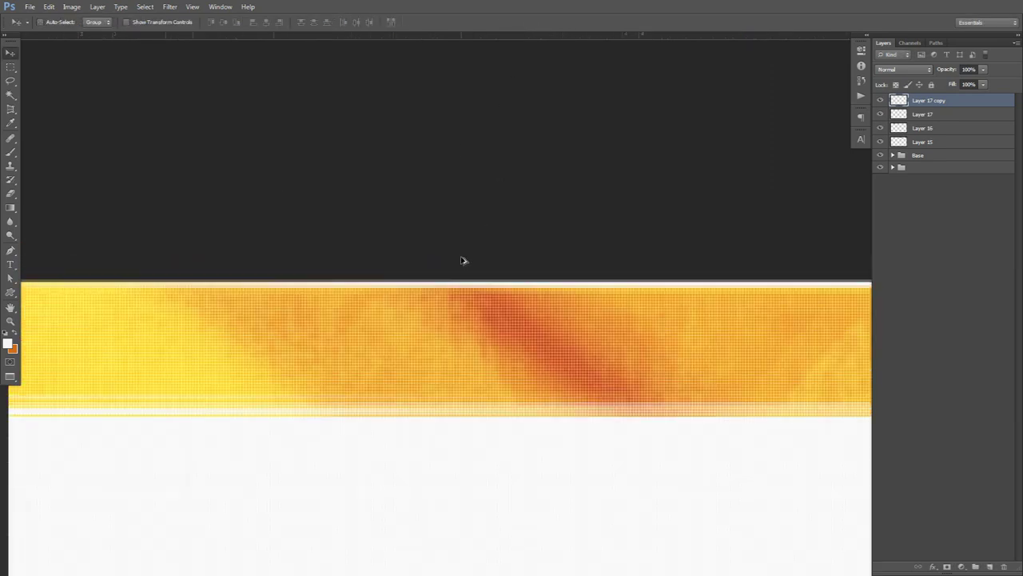
key("Down")
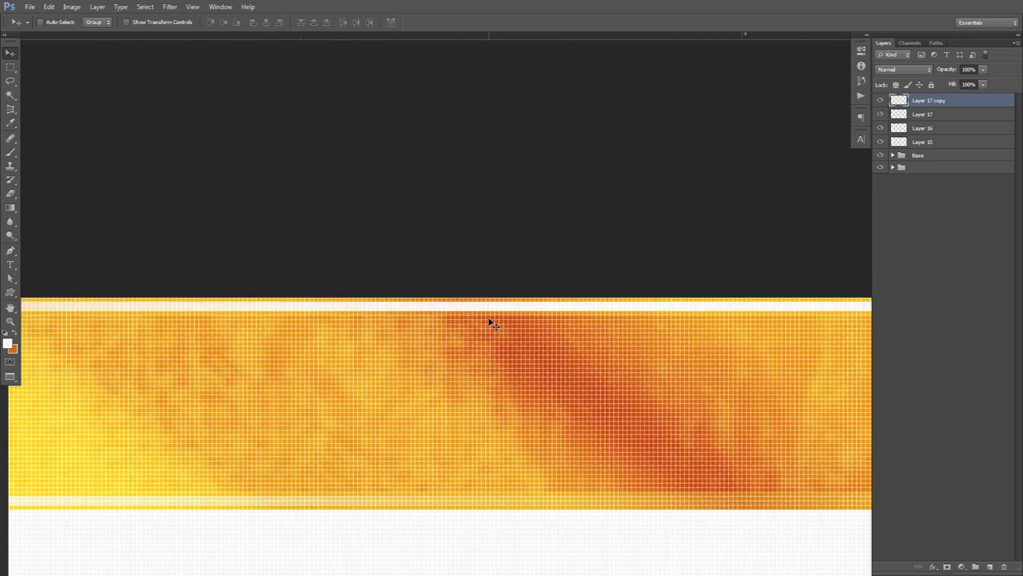
scroll(491, 322, "down", 5)
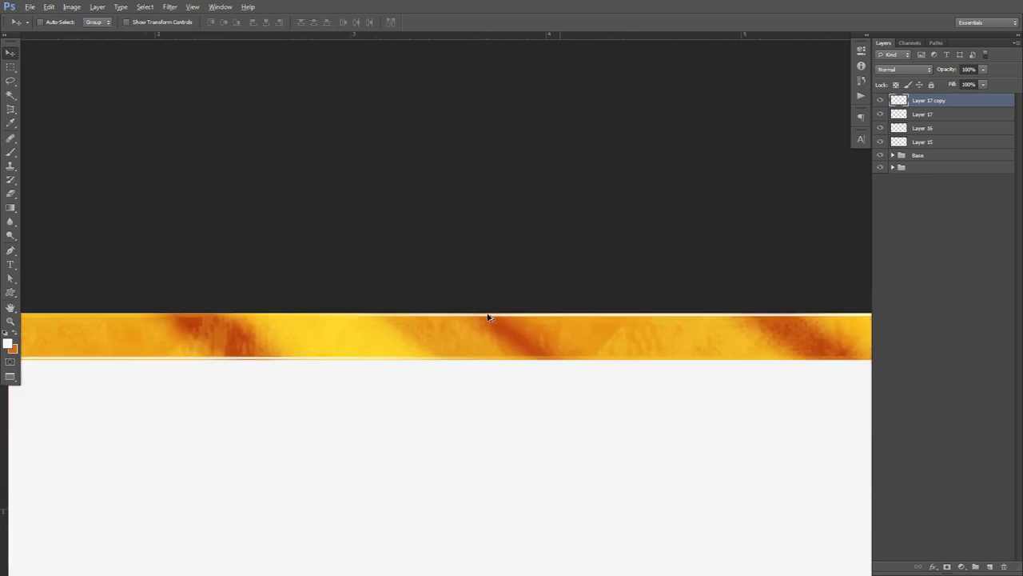
scroll(483, 324, "down", 1)
left_click_drag(479, 336, 488, 217)
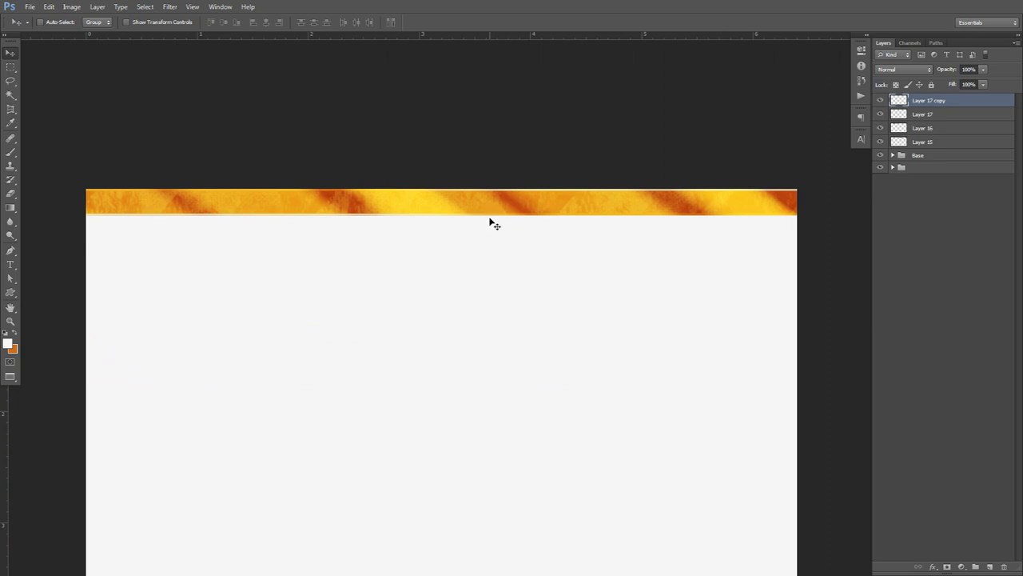
Step: Add the text SESOHQ in white Nexa Bold at 3 pt and place it near the strip's left end
key("t")
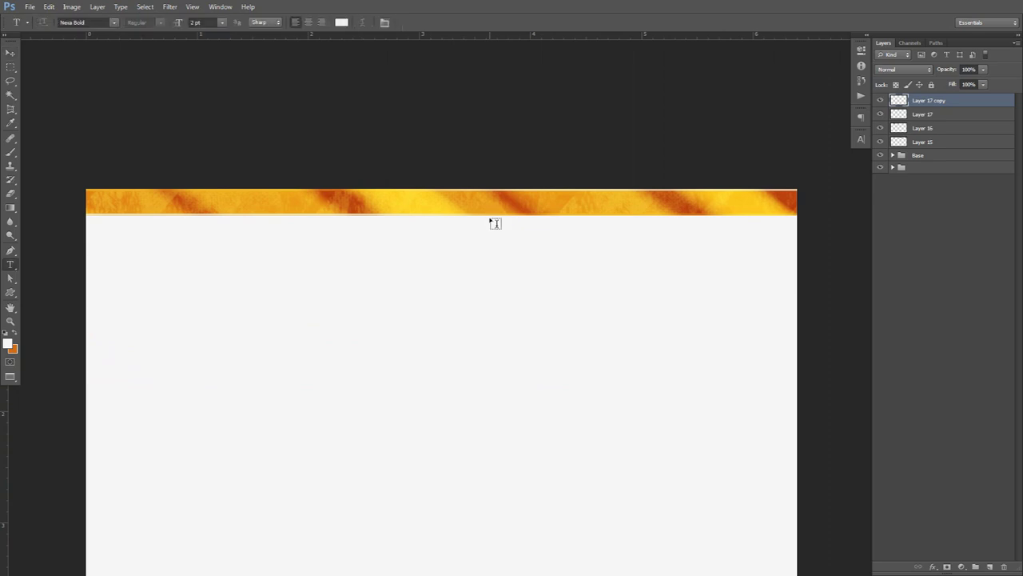
left_click(115, 206)
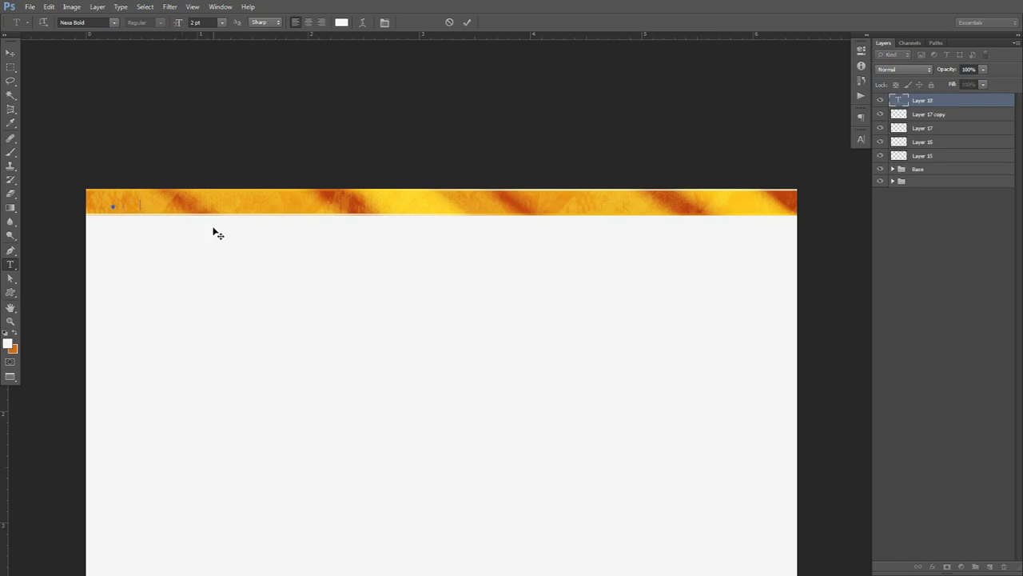
key("ctrl+a")
left_click(202, 22)
type("25")
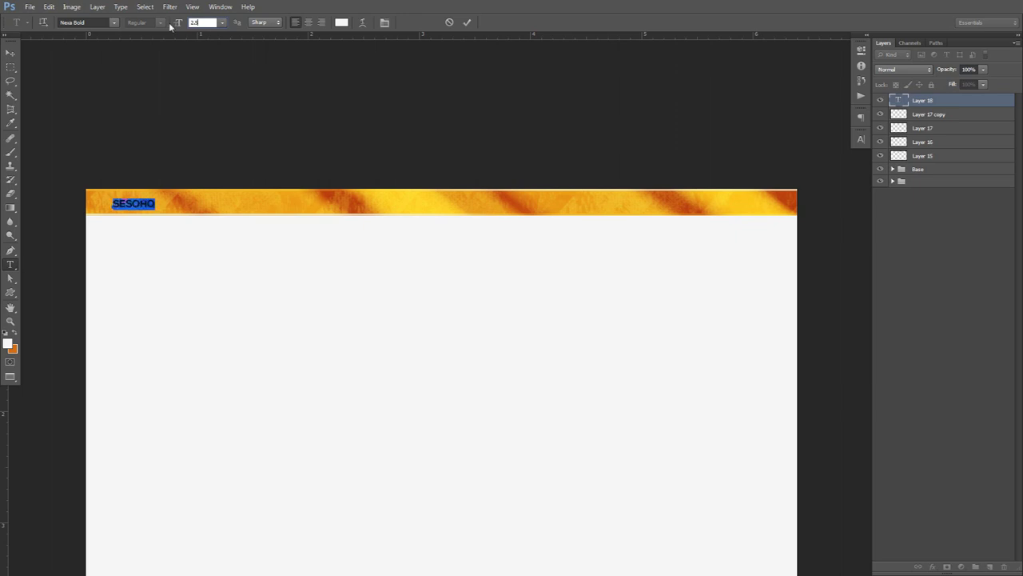
left_click_drag(173, 21, 176, 22)
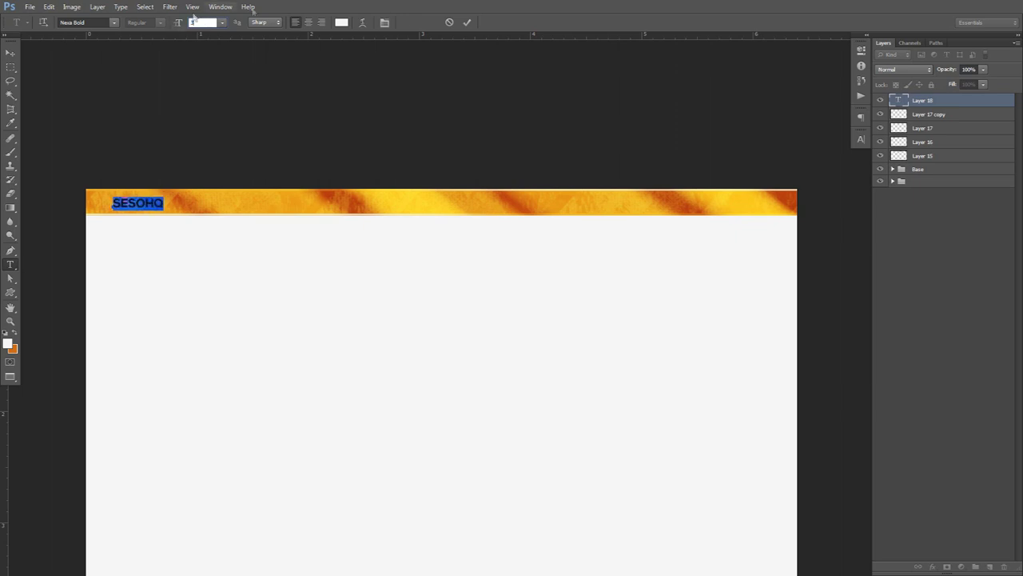
left_click(468, 22)
key("v")
left_click_drag(166, 203, 158, 205)
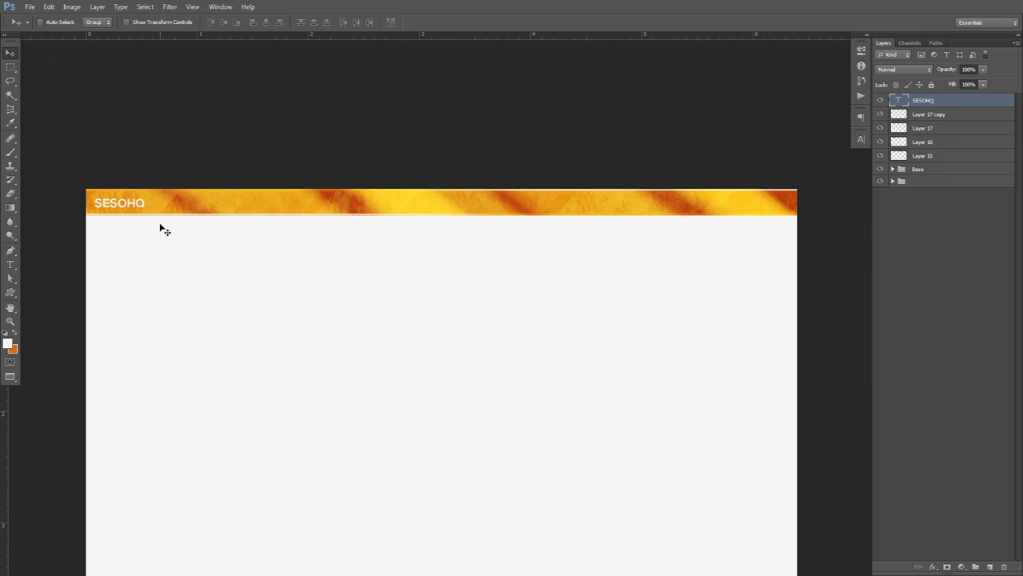
Step: Recolour the letters HQ in the SESOHQ text to bright yellow, #f2fe2b
key("t")
left_click_drag(154, 204, 126, 204)
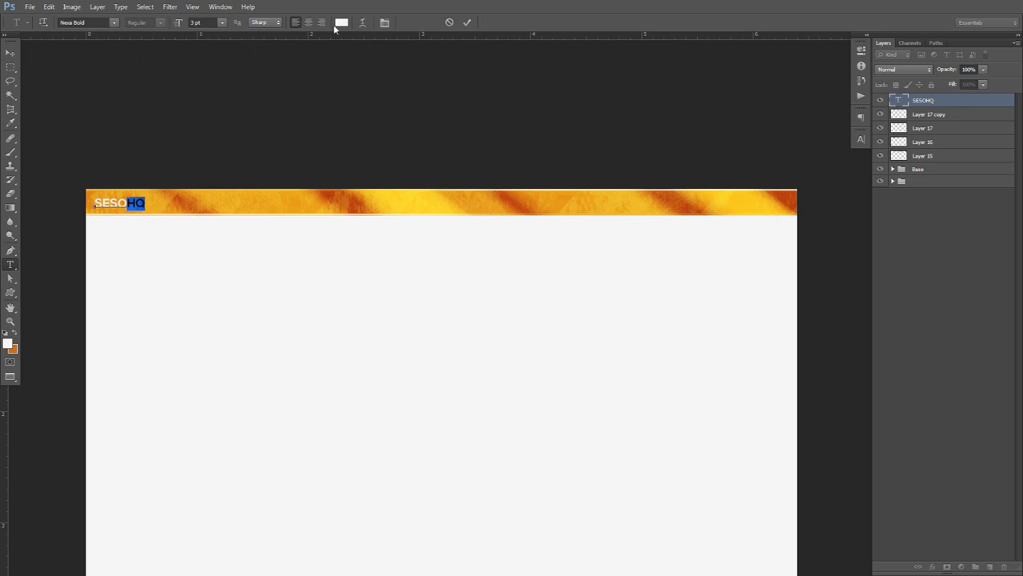
left_click(342, 22)
left_click(414, 209)
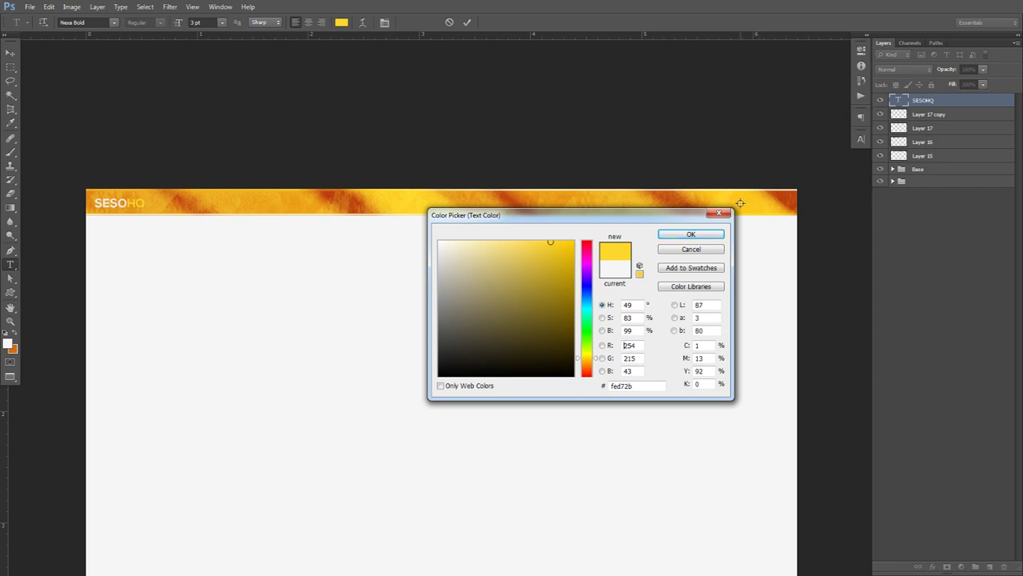
left_click_drag(587, 363, 588, 367)
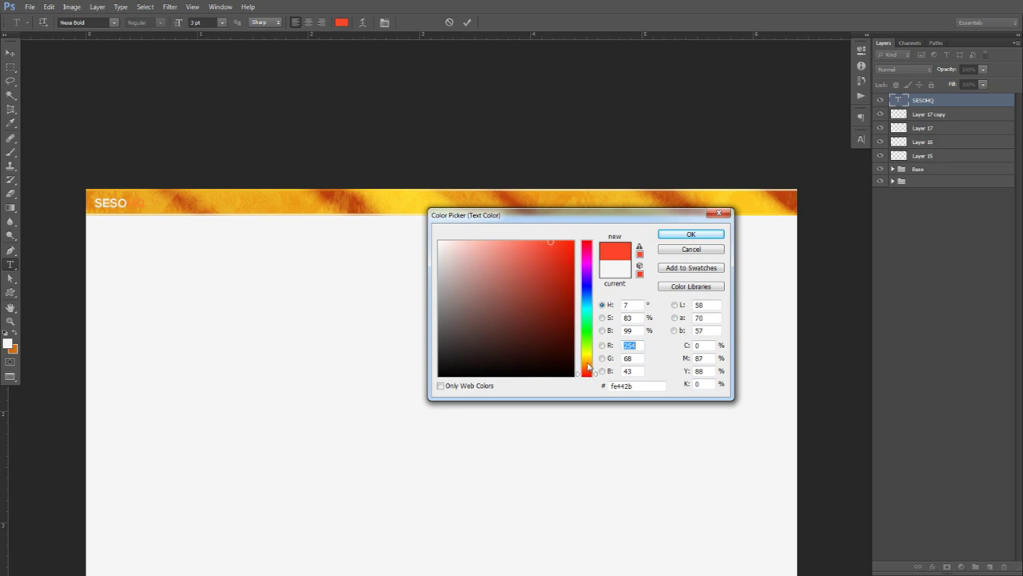
left_click(586, 332)
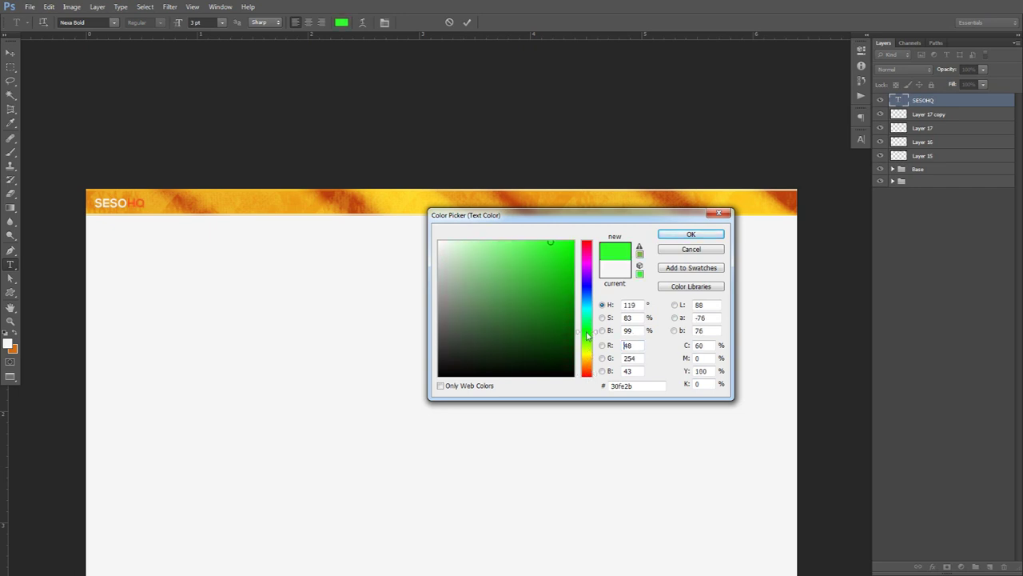
left_click_drag(587, 330, 586, 245)
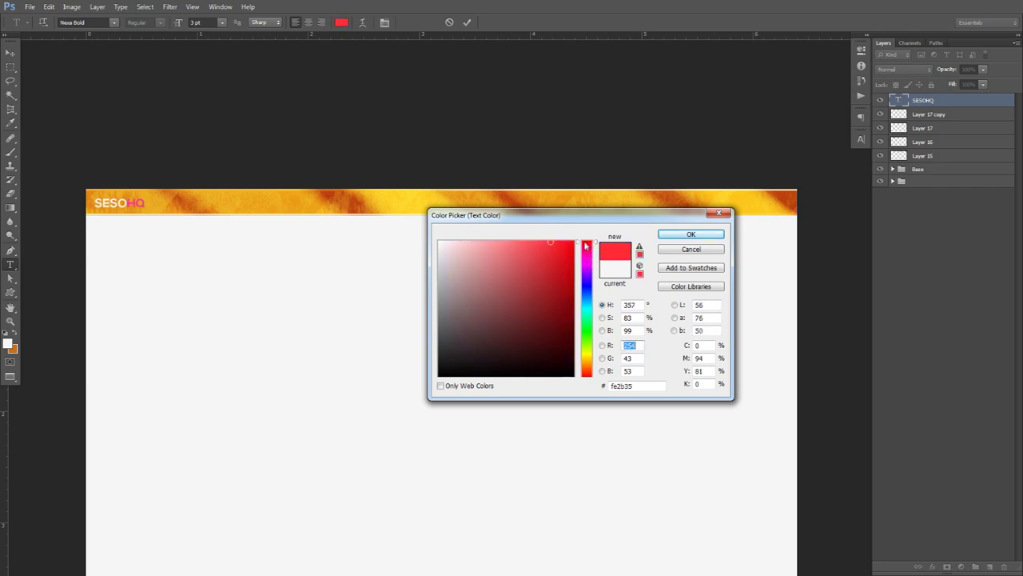
left_click(587, 353)
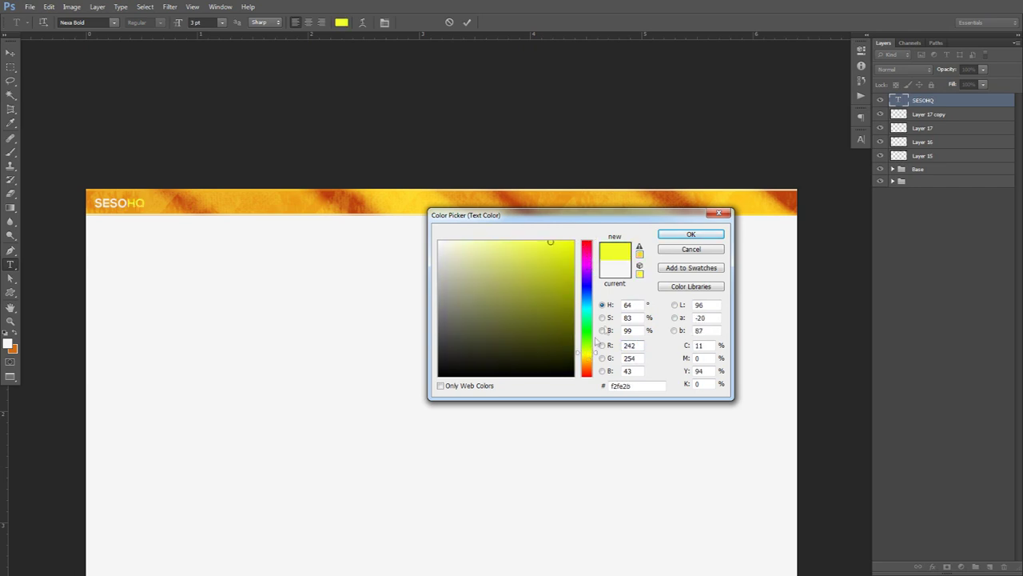
left_click(703, 233)
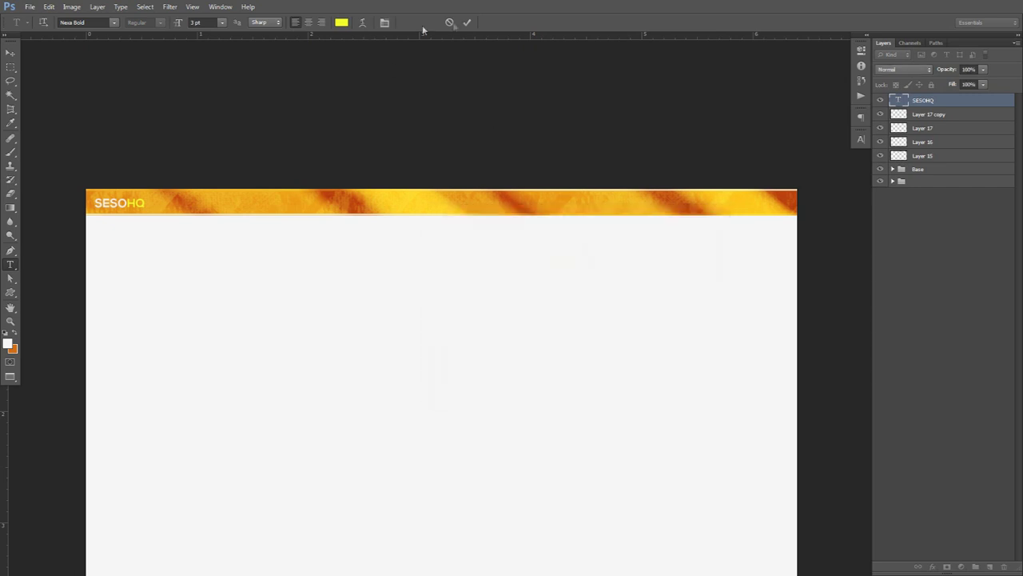
left_click(467, 22)
Step: Nudge the SESOHQ text up one pixel and duplicate it just below the original
key("v")
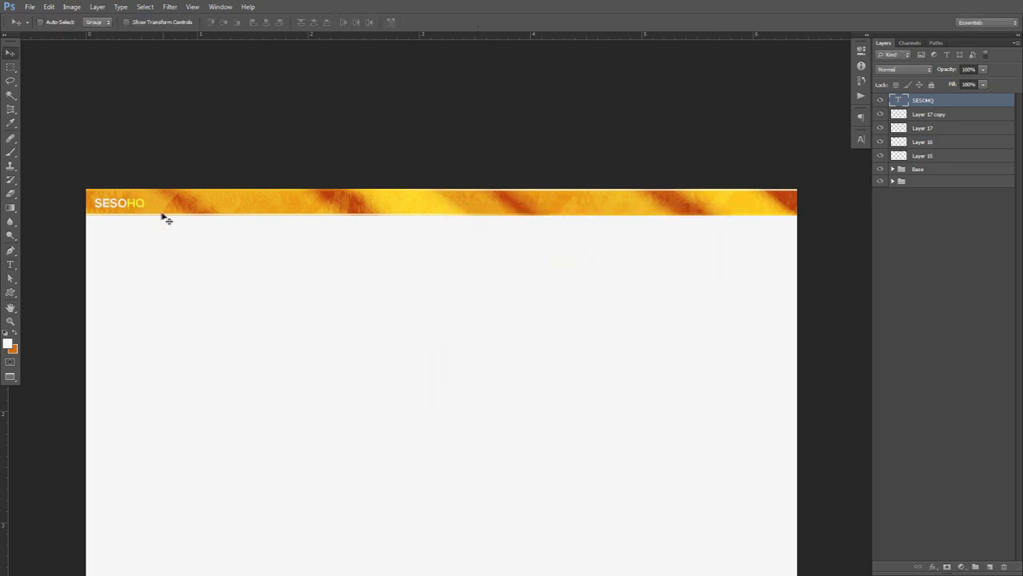
key("Up")
mouse_move(148, 212)
left_mouse_down()
mouse_move(139, 217)
mouse_move(148, 221)
left_mouse_up()
Step: Replace the duplicate's text with GRAPHIC DESIGNER in white and set its size to 1.5 pt
key("t")
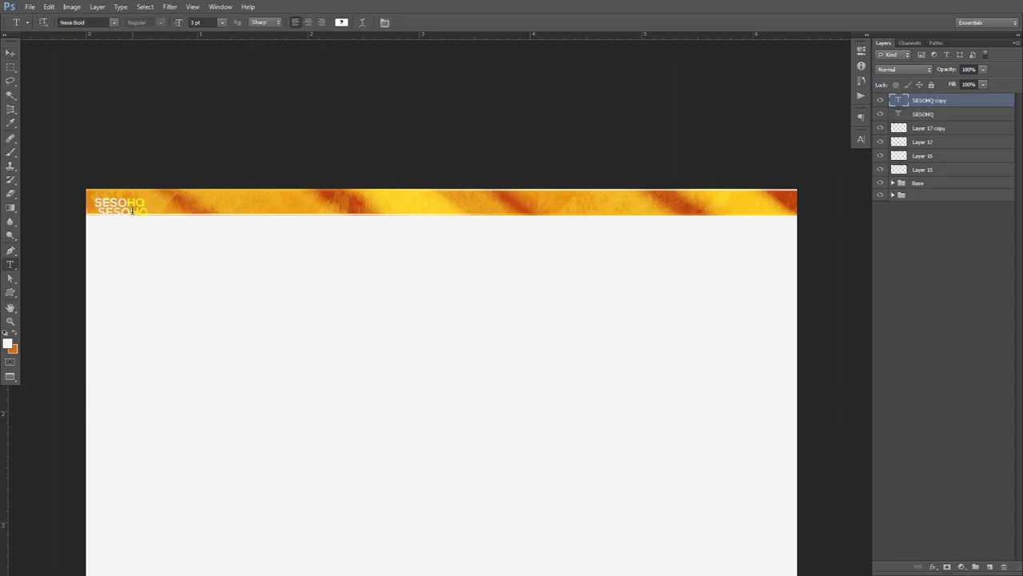
double_click(132, 210)
left_click(132, 210)
key("End")
key("ctrl+a")
left_click(202, 22)
type("2")
key("Return")
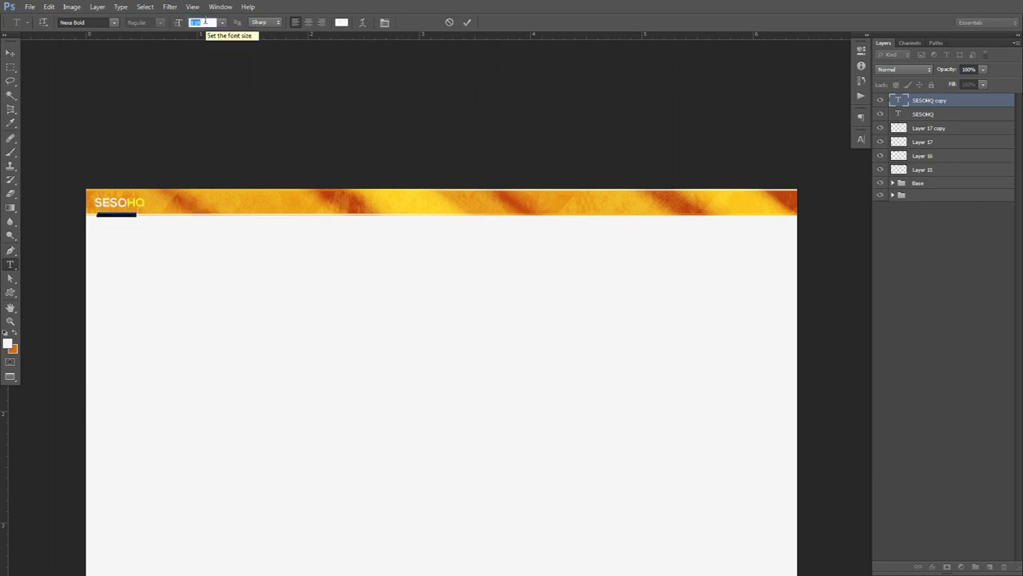
type("1.5")
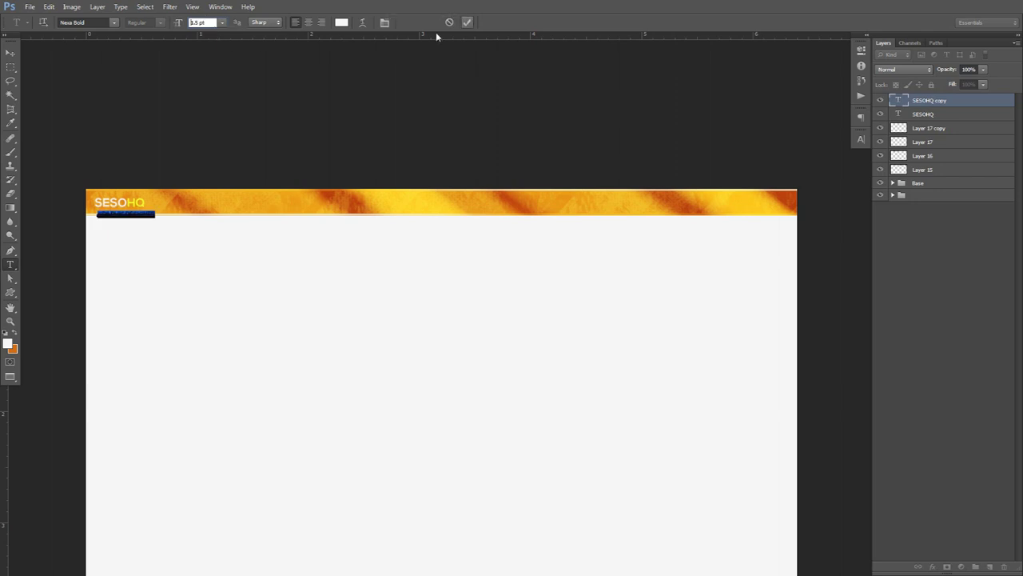
key("Return")
key("ctrl+Return")
Step: Move the GRAPHIC DESIGNER text directly beneath SESOHQ, aligned with its left edge
key("v")
key("ctrl+plus")
left_click_drag(172, 239, 85, 244)
Step: Recolour the word GRAPHIC with the yellow sampled from the HQ letters, #f2fe2b
key("t")
double_click(162, 243)
left_click(342, 23)
left_click(193, 223)
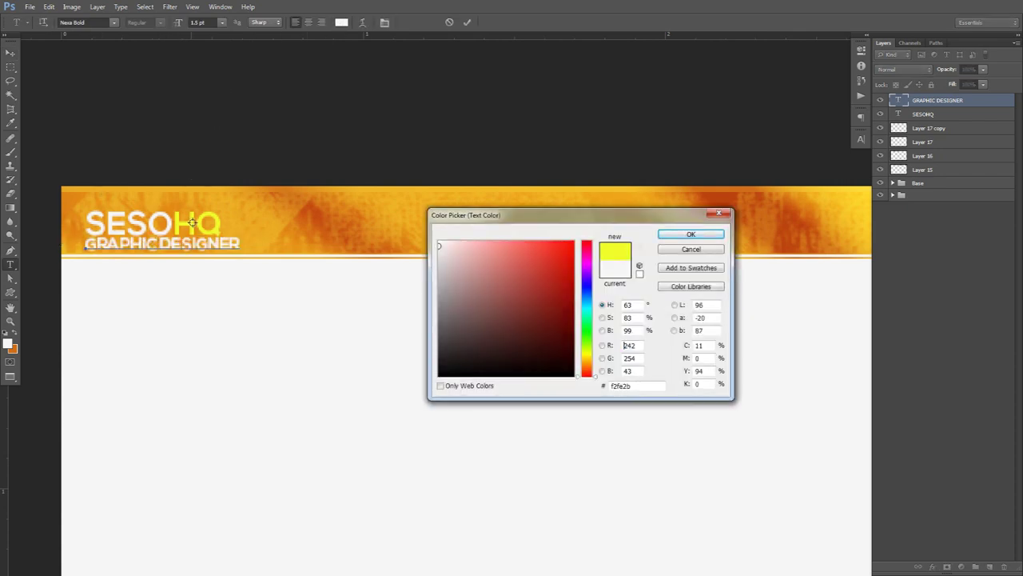
left_click(691, 233)
left_click(467, 23)
key("v")
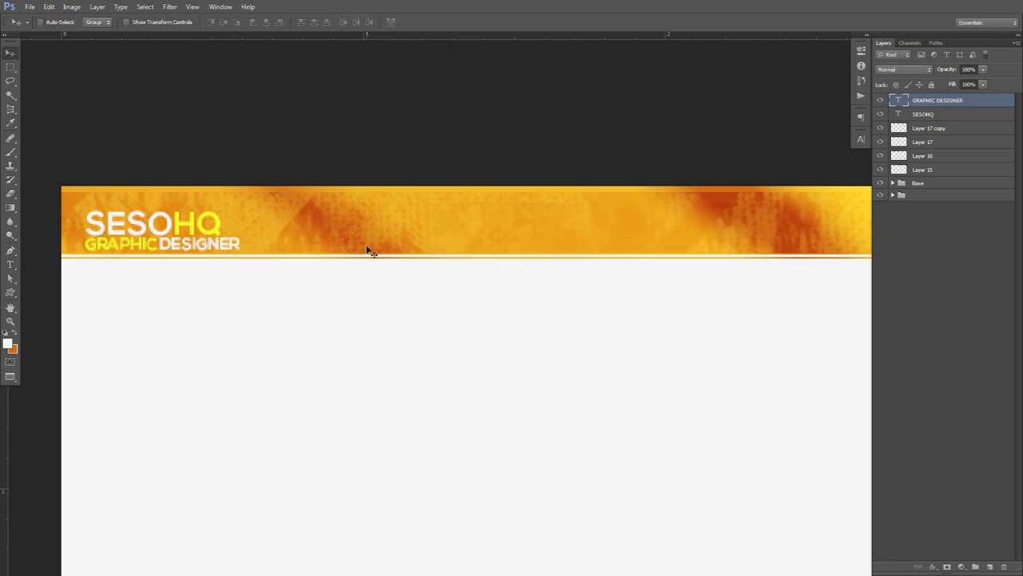
Step: Select both text layers and nudge them up two pixels within the strip
scroll(368, 247, "down", 5)
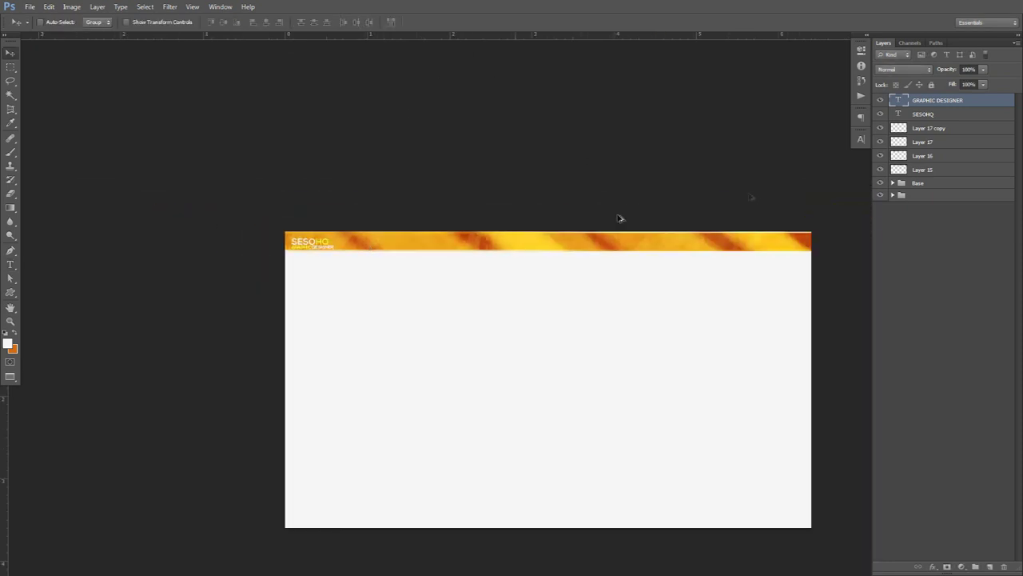
left_click(932, 116, "shift")
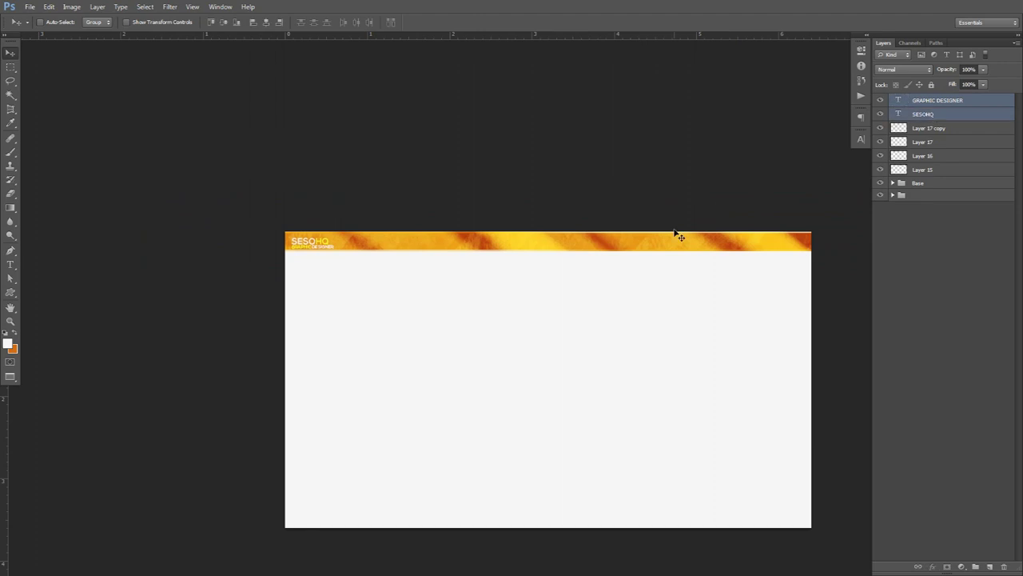
key("Up")
key("Up")
scroll(469, 242, "up", 5)
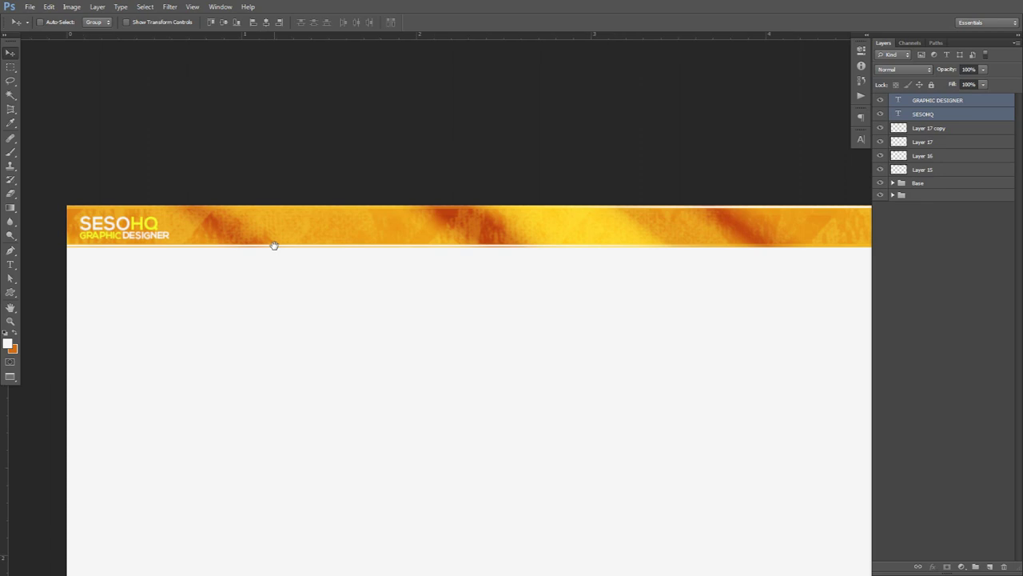
scroll(278, 250, "down", 3)
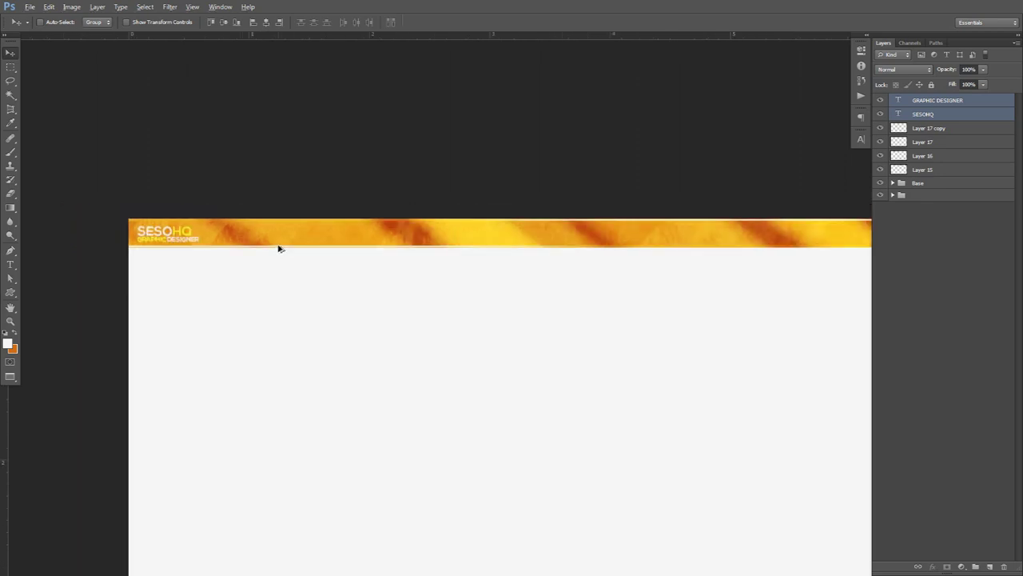
left_click_drag(409, 208, 408, 208)
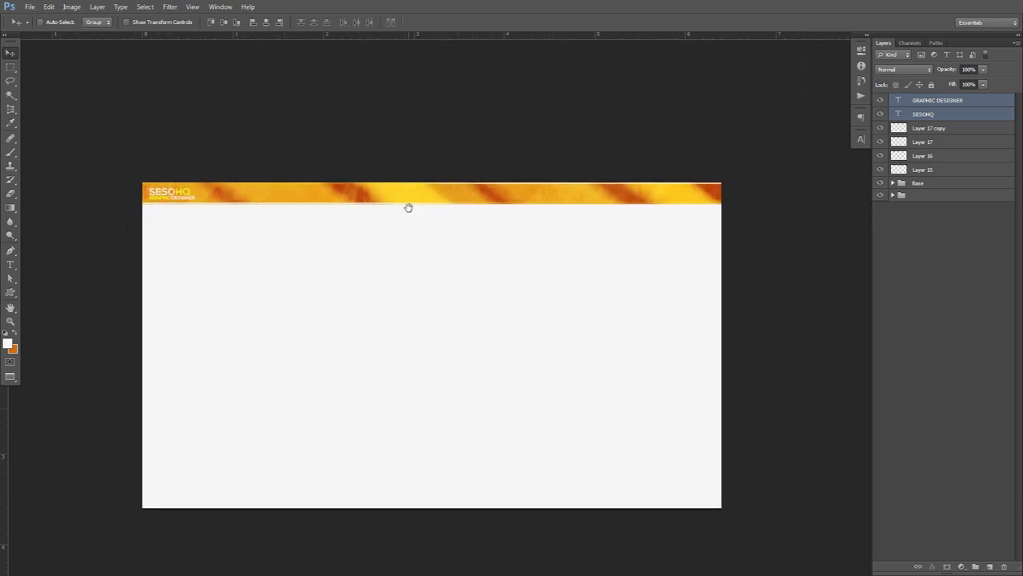
Step: Change the blend mode of both white line layers so they blend into the orange strip
left_click(931, 128)
left_click(879, 128)
left_click(880, 128)
left_click(923, 141, "shift")
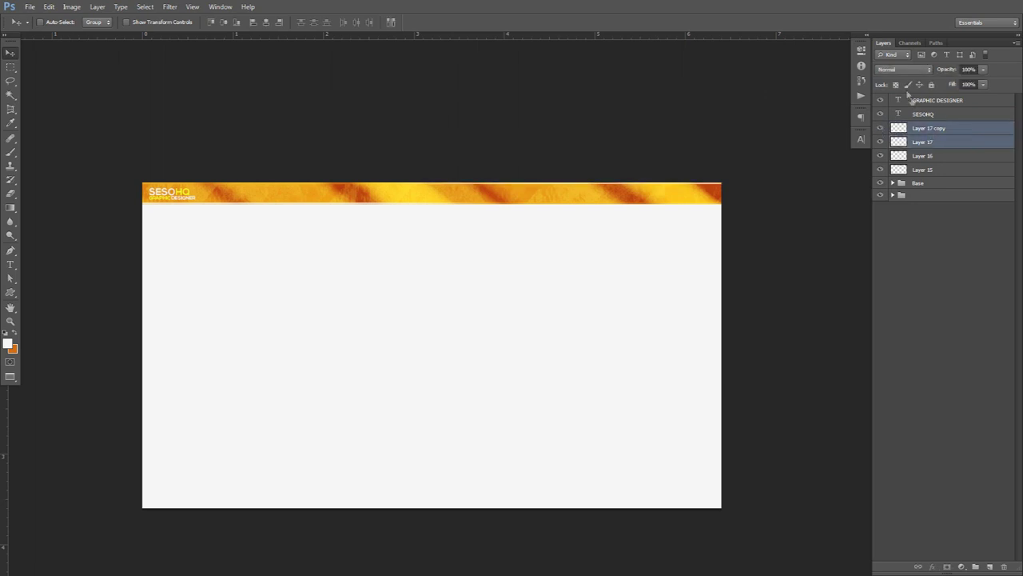
left_click(900, 71)
left_click(894, 208)
key("shift+minus")
left_click(931, 142)
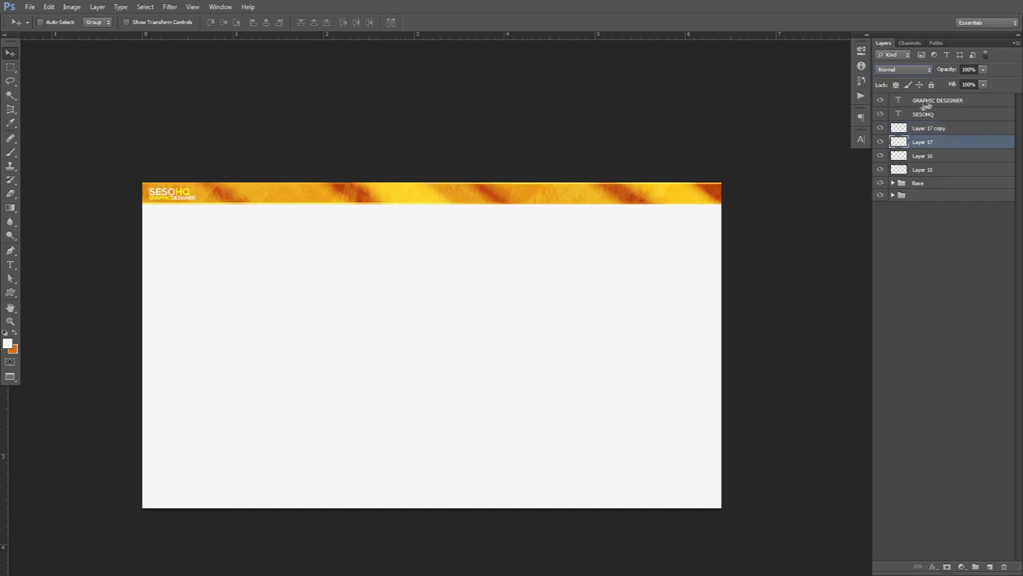
Step: Expand the unnamed group below Base and show the contents of its hidden Social Icons group
left_click(925, 102)
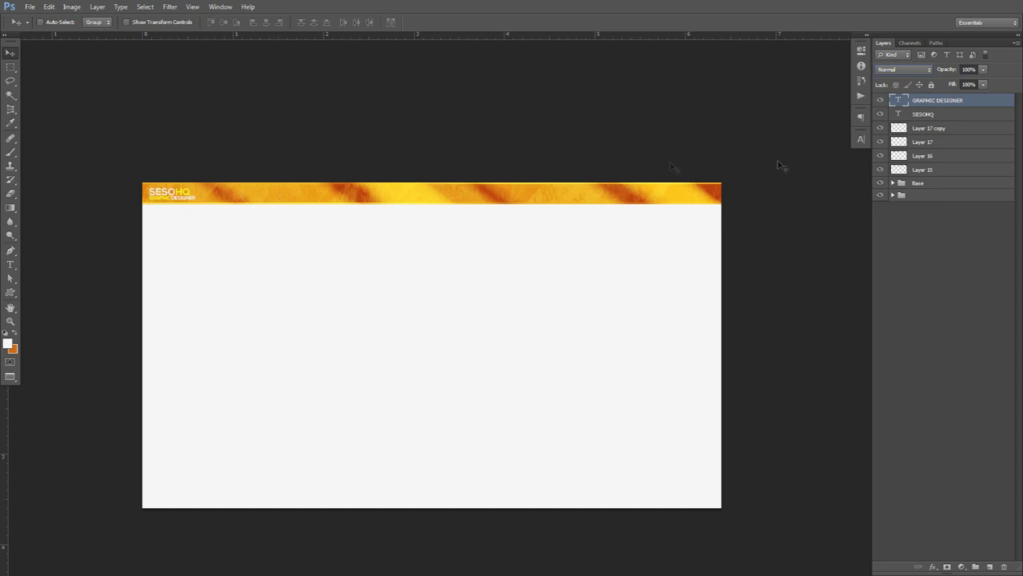
left_click(893, 195)
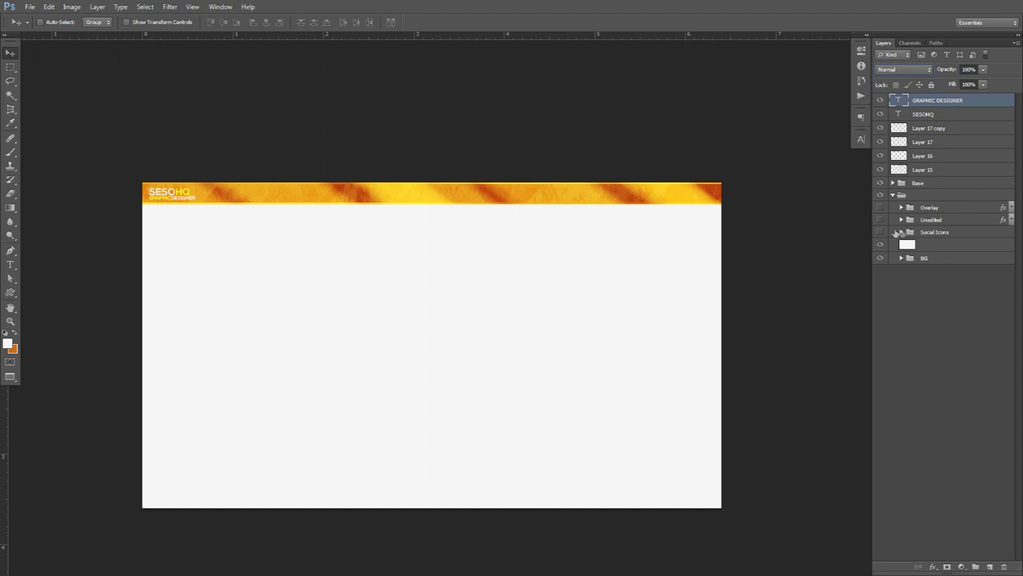
left_click(901, 232)
left_click(880, 232)
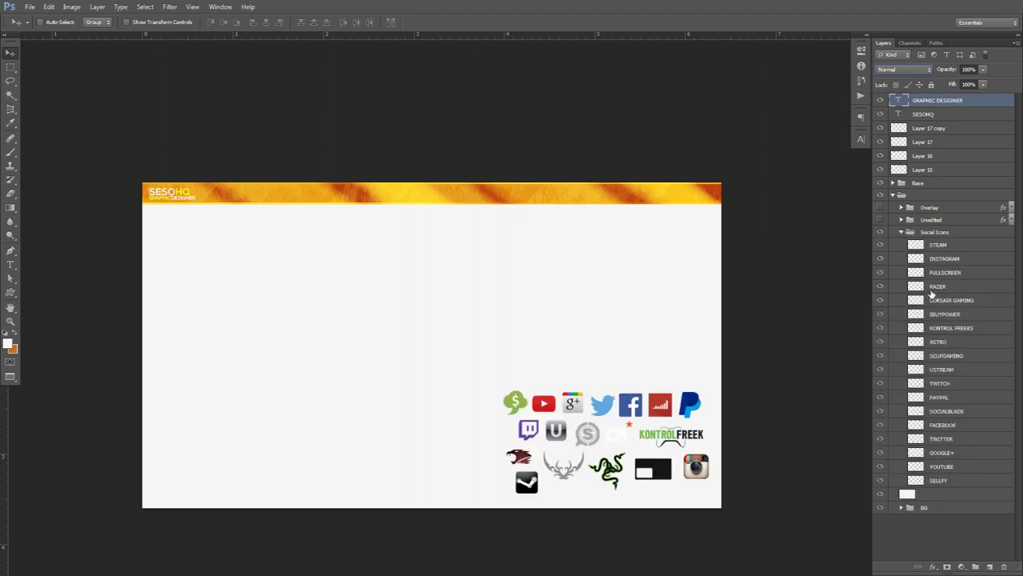
Step: Pull the TWITTER, FACEBOOK and INSTAGRAM icon layers out of Social Icons to the top of the layer stack and hide the remaining icons
left_click(944, 440)
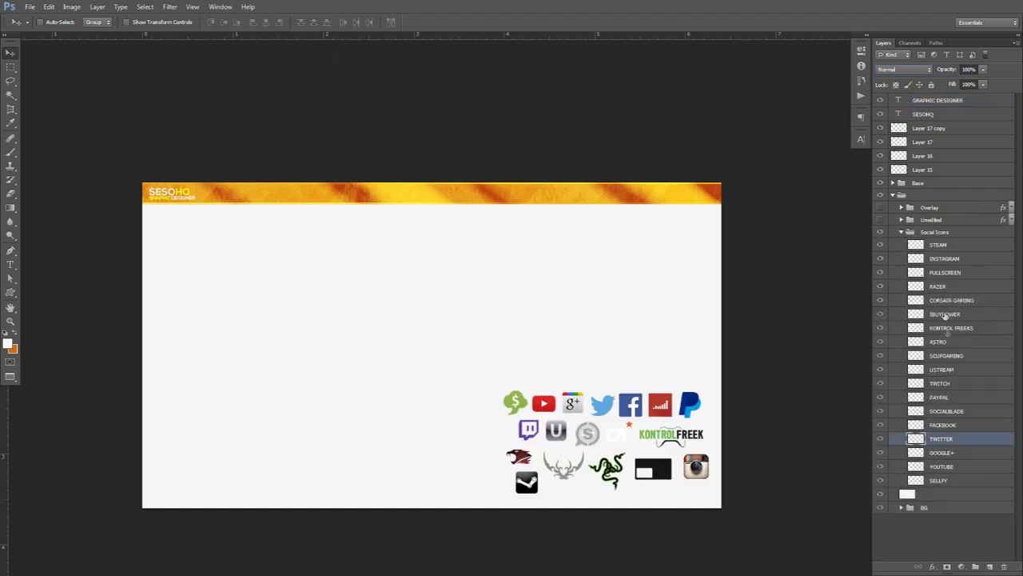
left_click(948, 428, "shift")
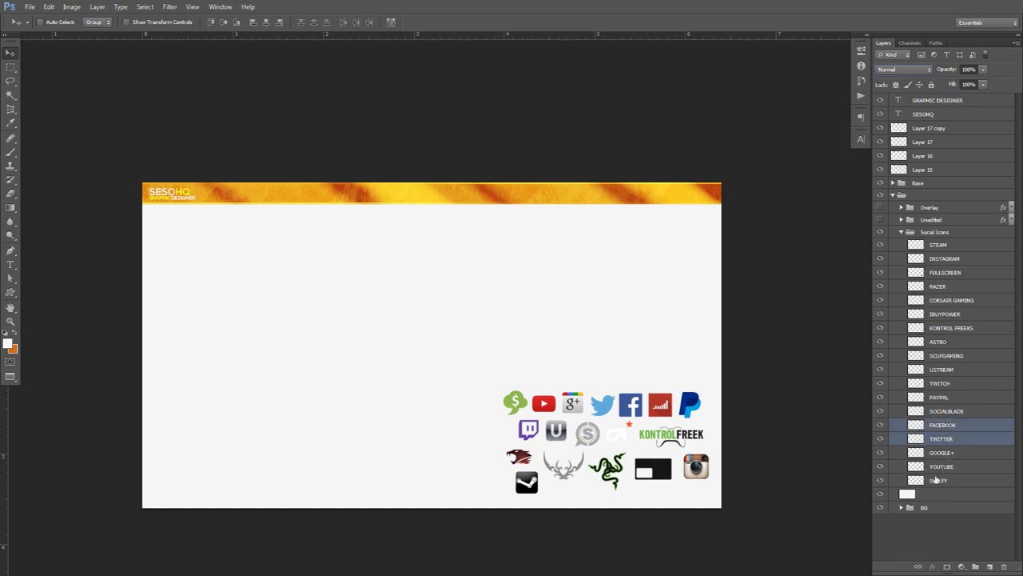
left_click(936, 258, "ctrl")
left_click_drag(550, 309, 426, 247)
left_click_drag(956, 257, 936, 97)
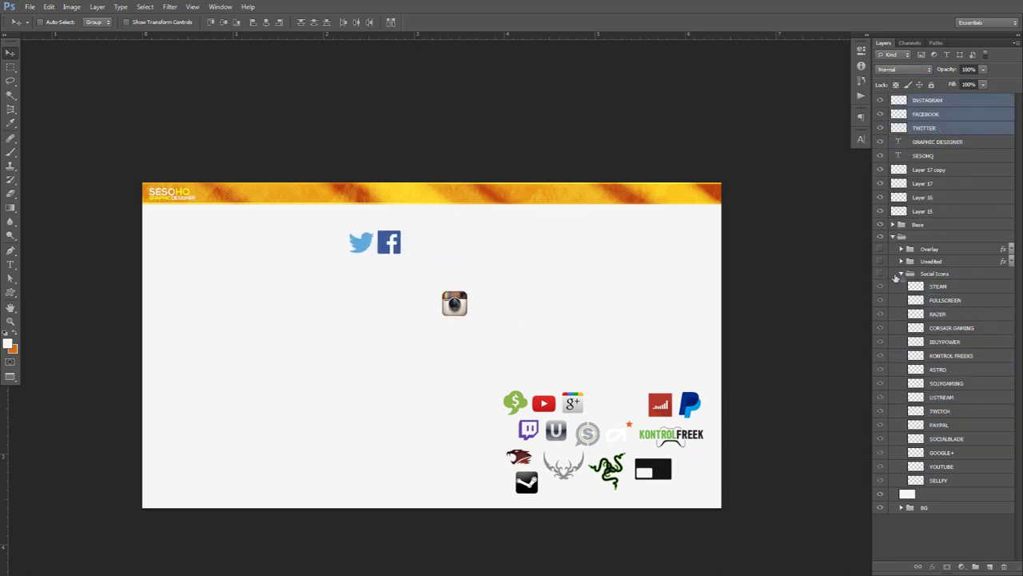
left_click(881, 274)
left_click(893, 236)
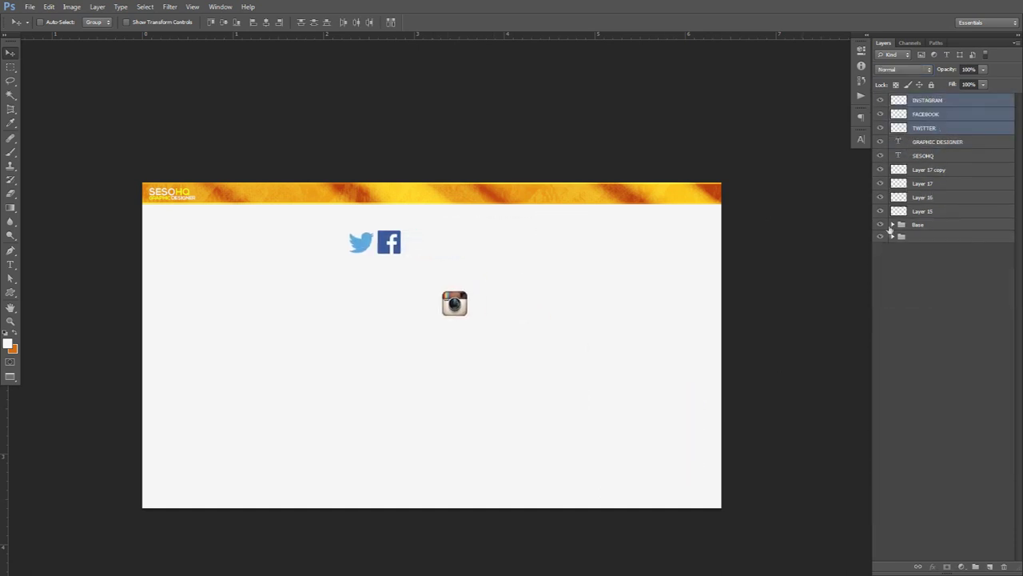
Step: Move the Instagram icon next to the Facebook icon so all three icons form one row
left_click(919, 101)
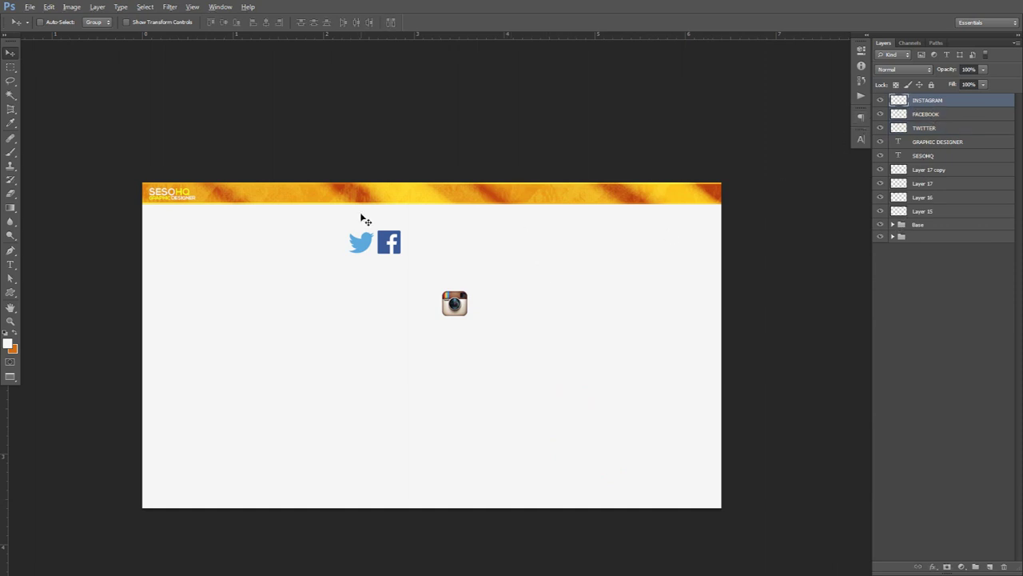
scroll(360, 219, "up", 3)
left_click_drag(552, 324, 472, 191)
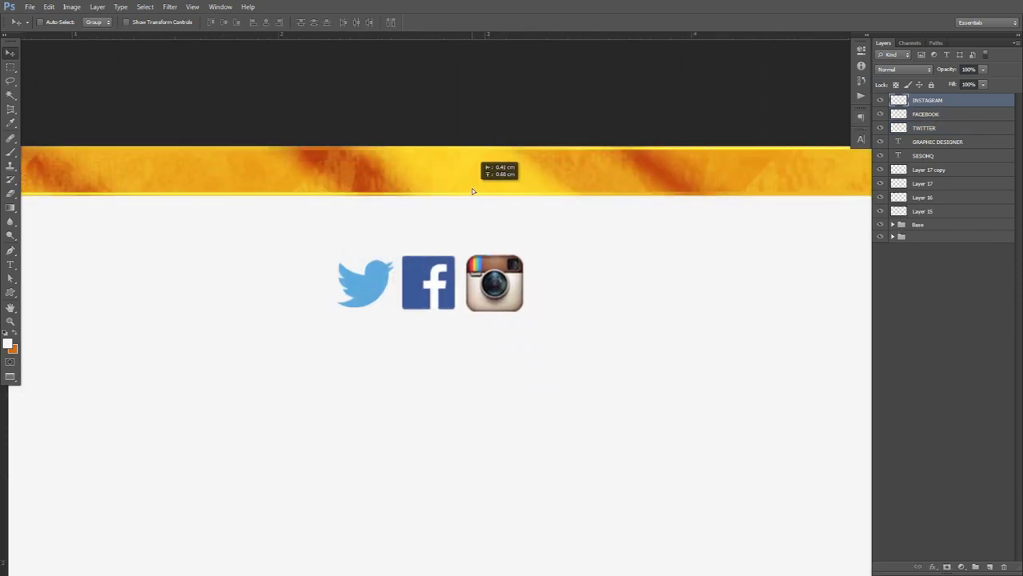
Step: Scale the three social icons together to less than half size and place them in the orange strip beside the SESOHQ branding
left_click(925, 128, "shift")
key("ctrl+t")
left_click_drag(524, 255, 416, 279)
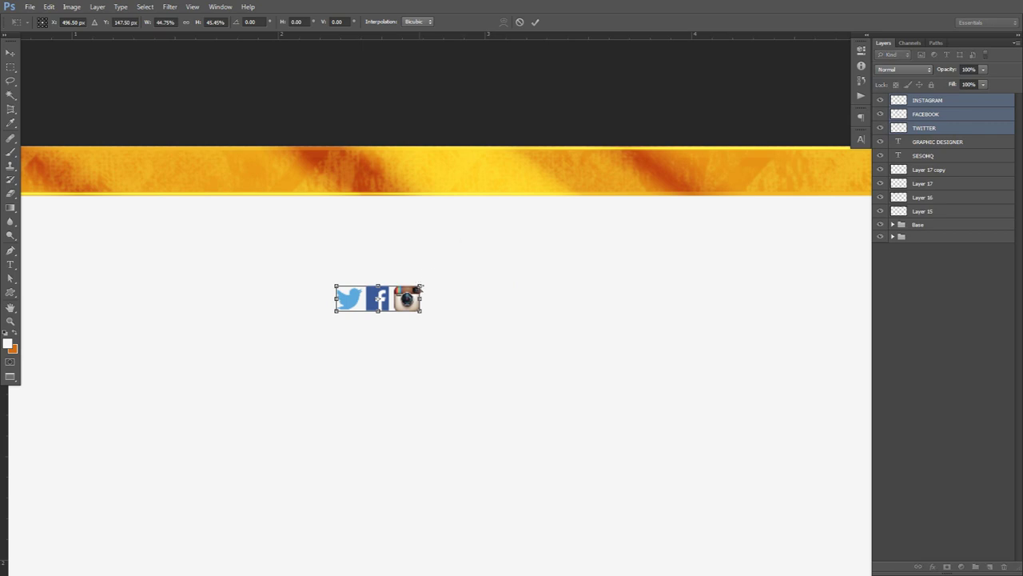
left_click_drag(419, 285, 408, 288)
left_click_drag(325, 83, 578, 66)
left_click(535, 21)
left_click_drag(649, 281, 400, 153)
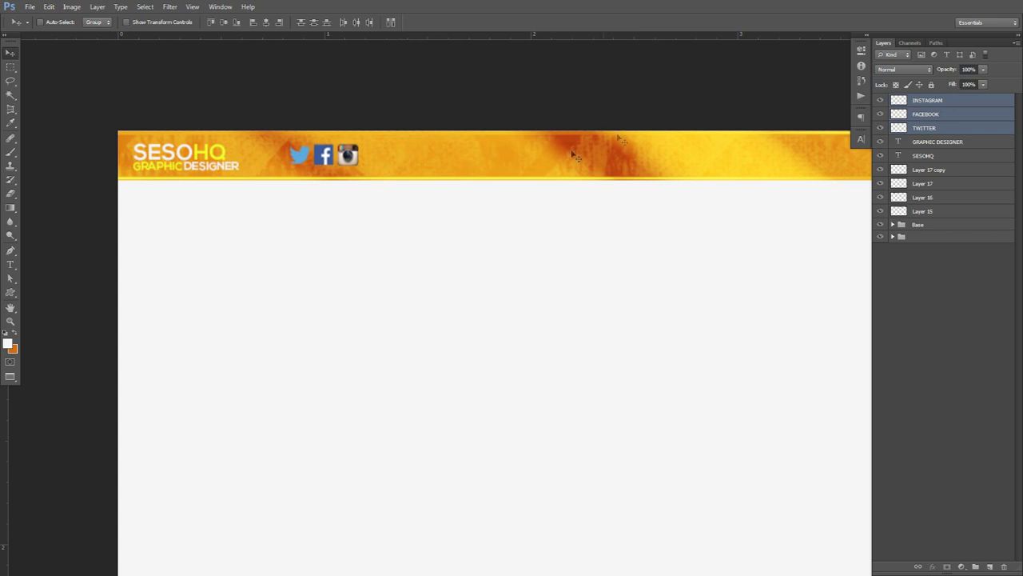
Step: Add the text STAY CONNECTED in Nexa Bold to the strip, beside the Instagram icon
key("t")
left_click(385, 163)
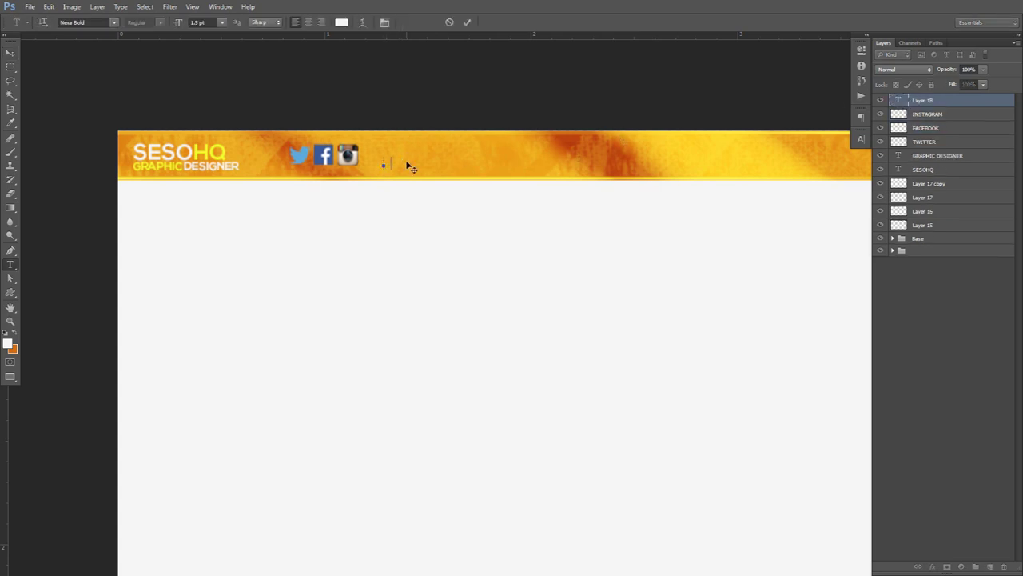
type("STAY CONE")
key("ctrl+a")
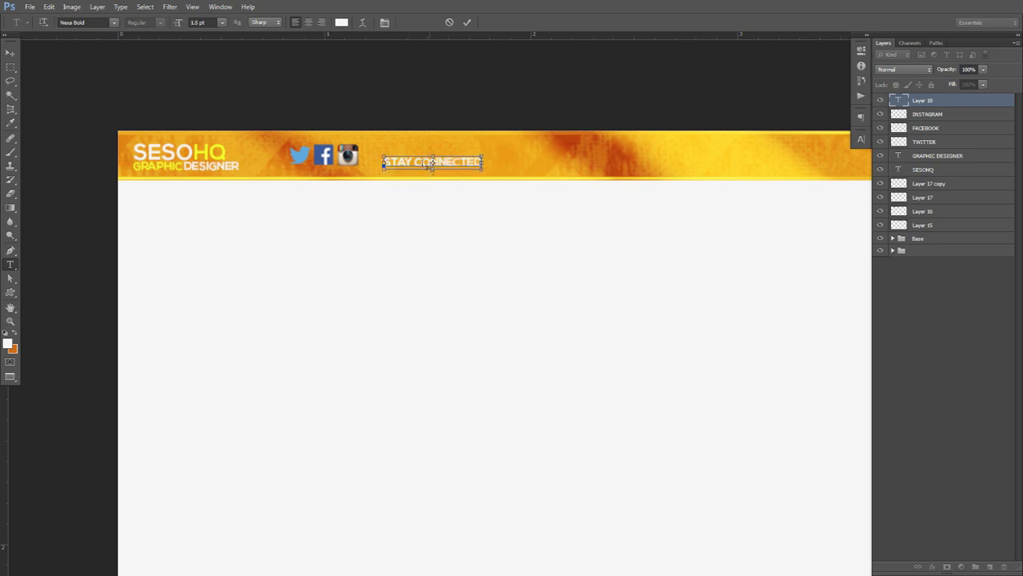
Step: Recolour the word CONNECTED with the yellow of the HQ letters
double_click(417, 163)
left_click(342, 23)
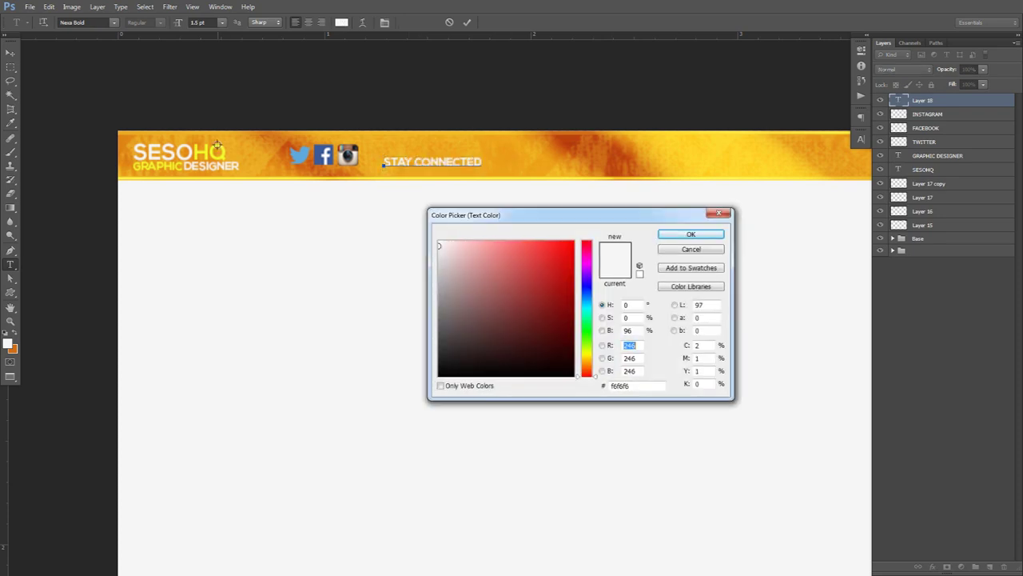
left_click(586, 352)
left_click(550, 242)
left_click(689, 233)
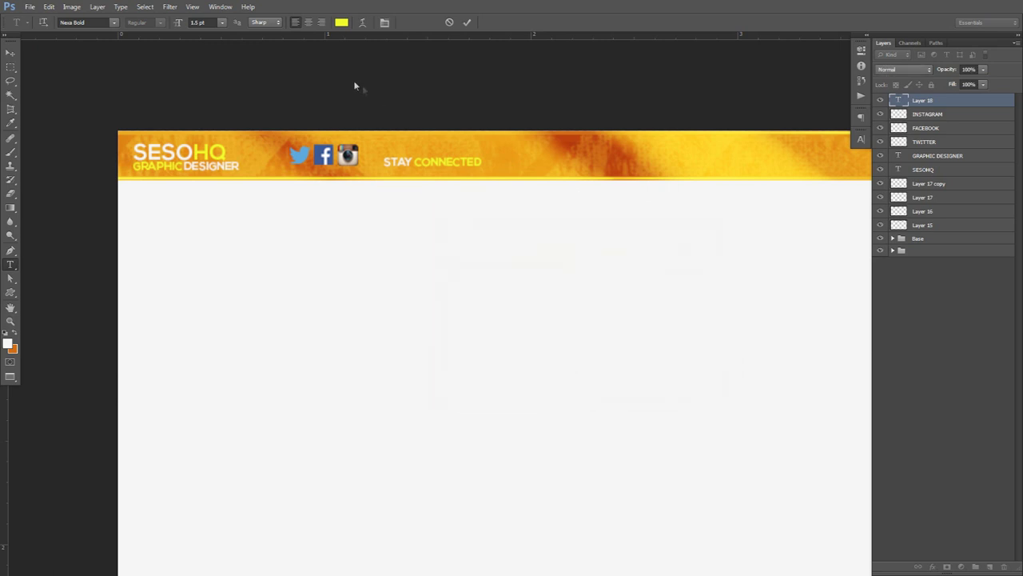
Step: Set the size of the whole STAY CONNECTED text to 2 pt
key("ctrl+a")
left_click(173, 23)
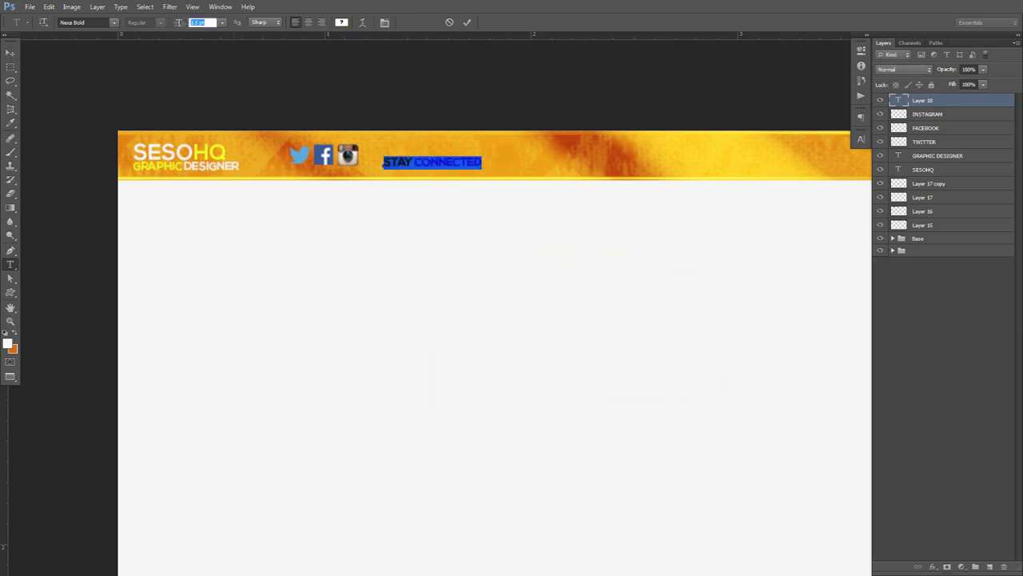
type("2")
left_click(428, 161)
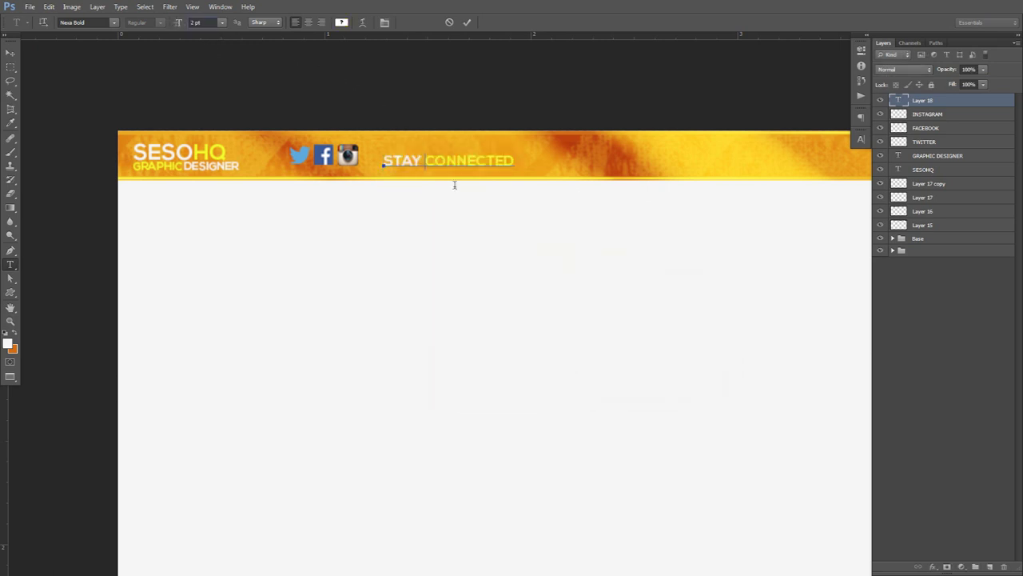
Step: Give the word CONNECTED a lighter font and remove the space between it and STAY
left_click_drag(447, 162, 512, 161)
left_click(114, 22)
left_click(96, 40)
left_click(467, 22)
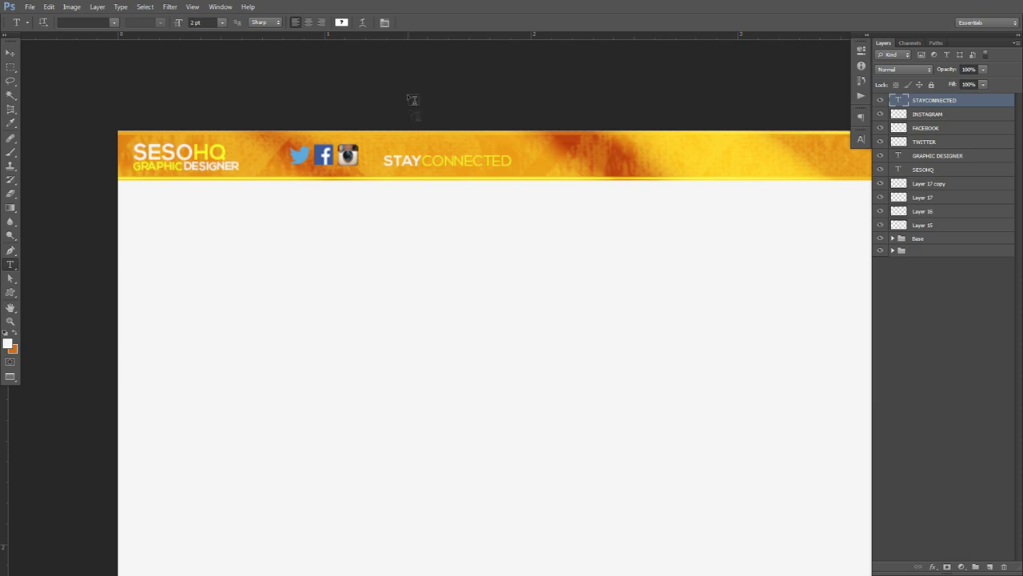
Step: Move the STAYCONNECTED text close beside the Instagram icon, vertically centred in the strip
key("v")
left_click_drag(454, 155, 436, 149)
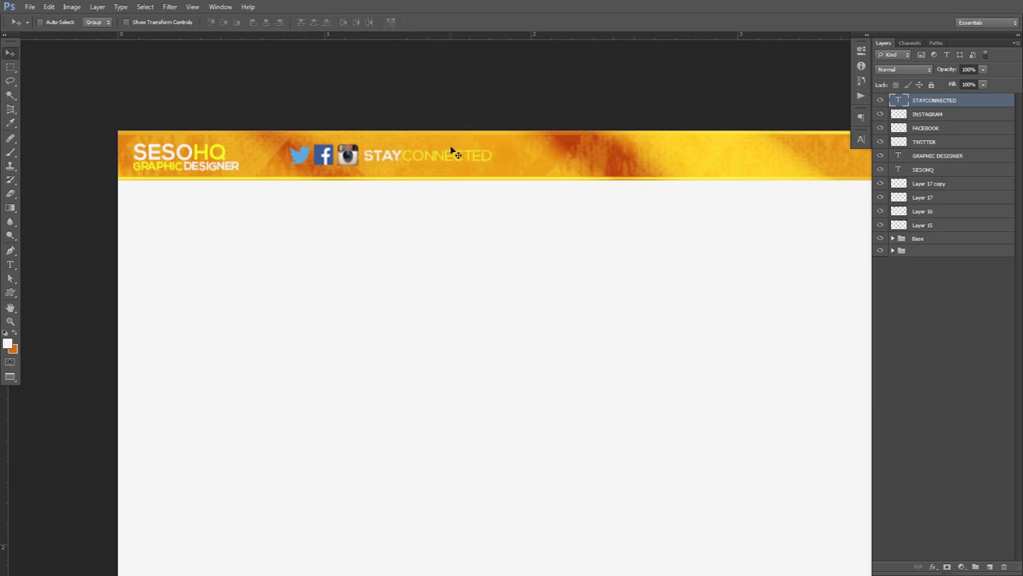
scroll(453, 152, "down", 4)
scroll(490, 161, "up", 3)
Step: Duplicate the STAYCONNECTED text further along the strip and replace its wording with DON'T FORGET TO SUBCSRIBE
left_click_drag(432, 152, 575, 159)
key("t")
left_click(574, 152)
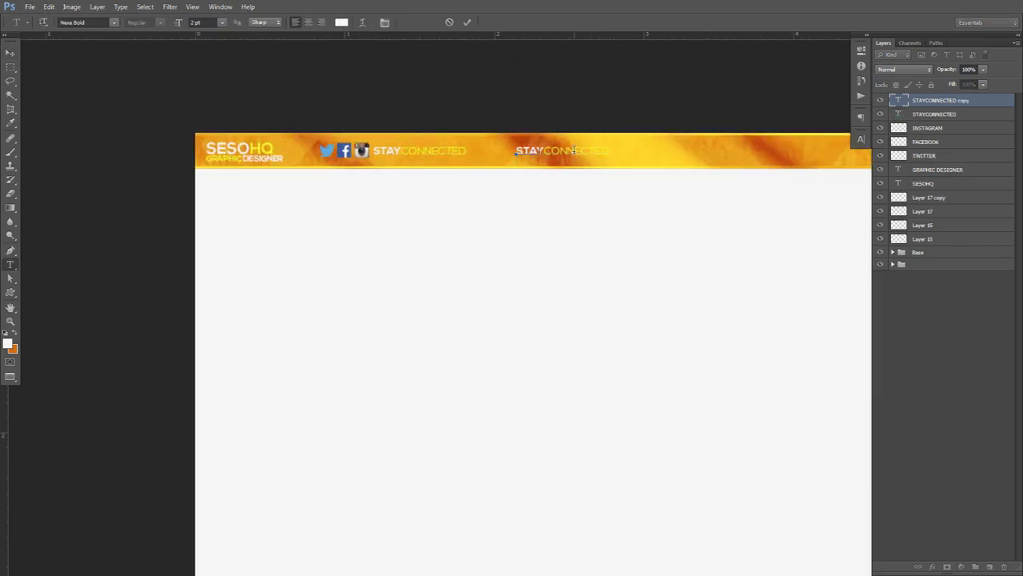
key("ctrl+a")
type("DON'T FORGET TO SUBSCRIBE")
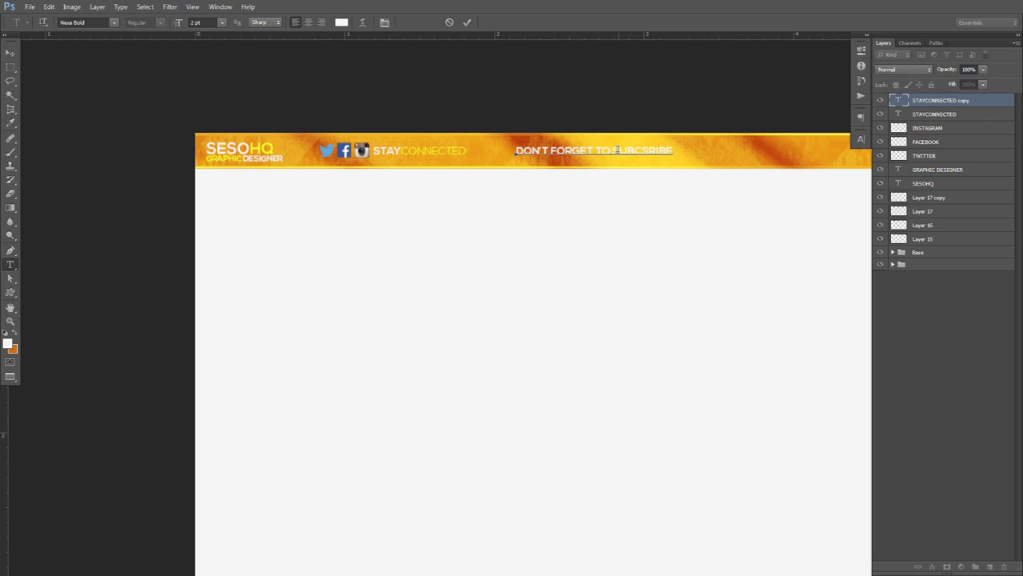
Step: Recolour the word SUBCSRIBE with the yellow sampled from the HQ letters, #f2fb2b
double_click(664, 149)
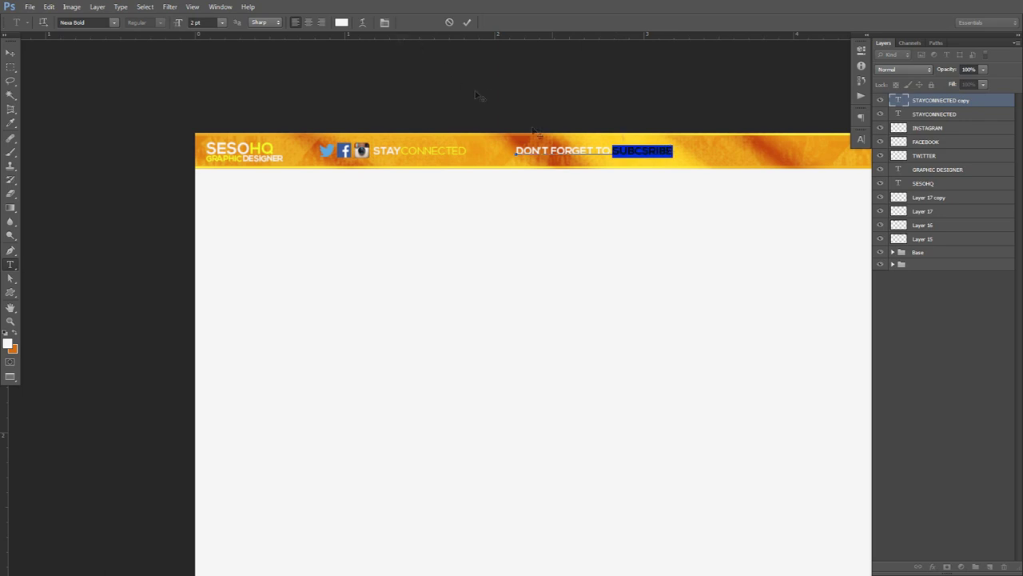
left_click(344, 23)
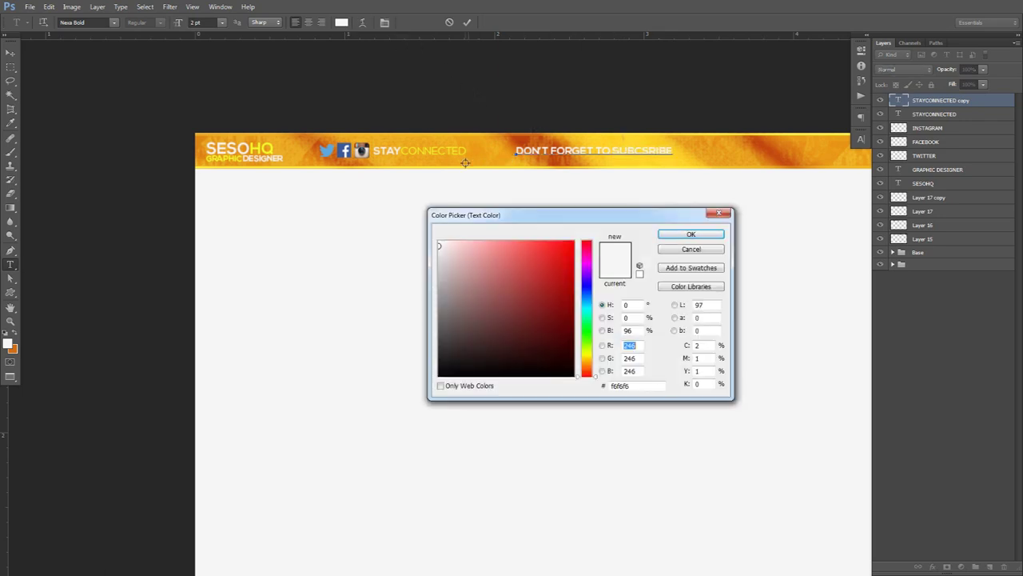
left_click(267, 150)
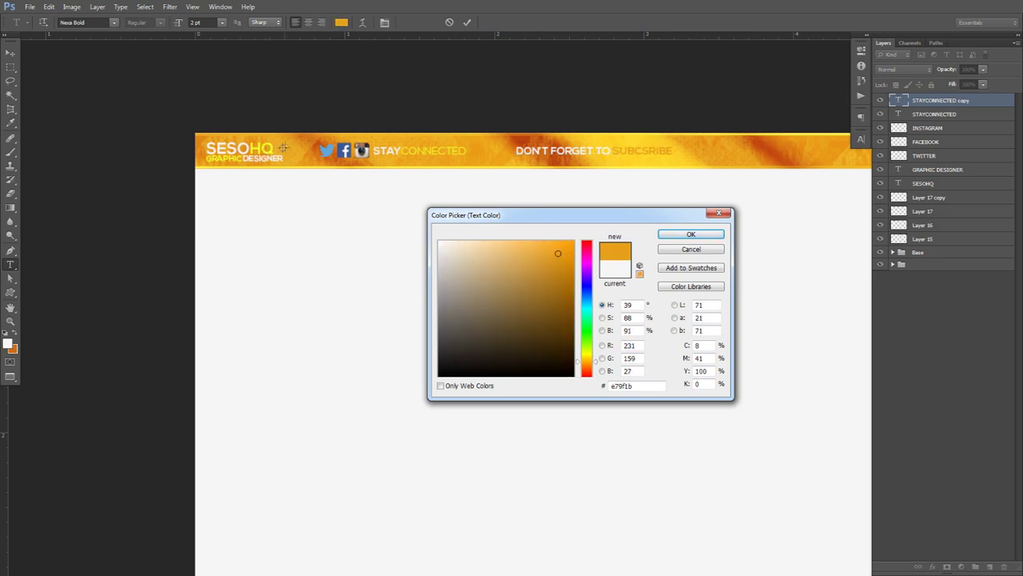
left_click(272, 148)
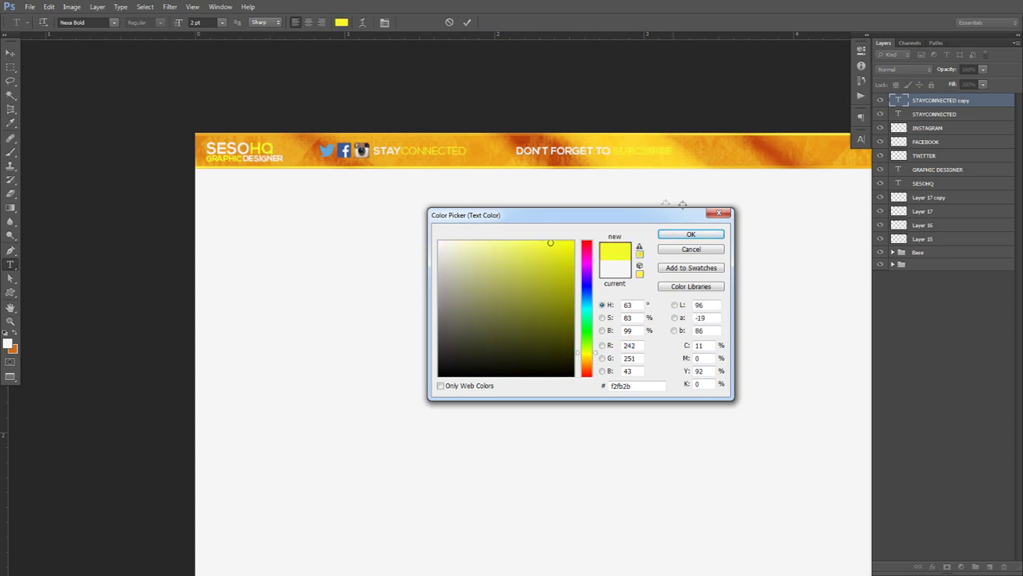
left_click(689, 235)
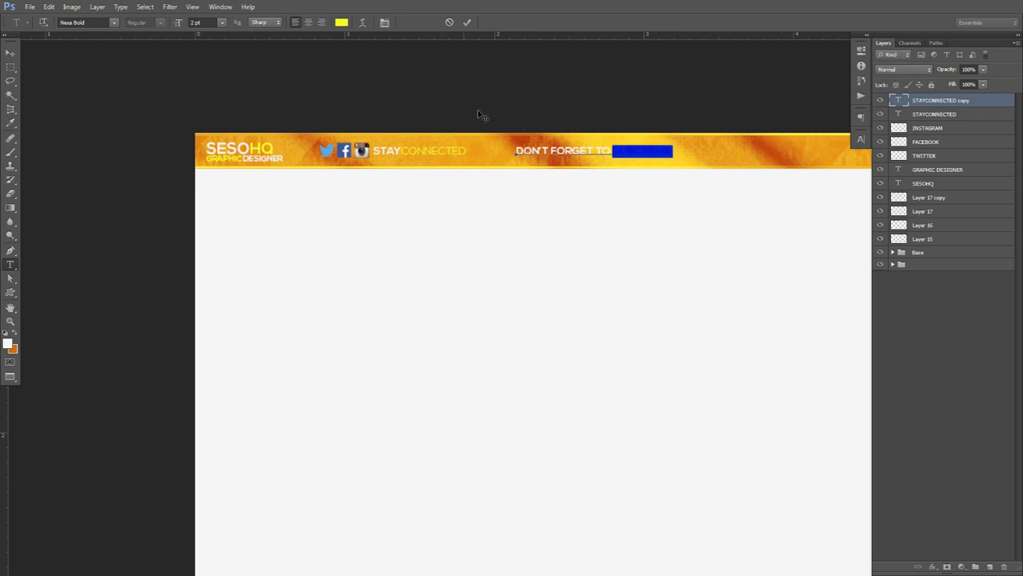
Step: Commit the DON'T FORGET TO SUBCSRIBE text and move it closer to STAYCONNECTED in the strip
left_click(468, 24)
key("v")
left_click_drag(629, 183, 598, 184)
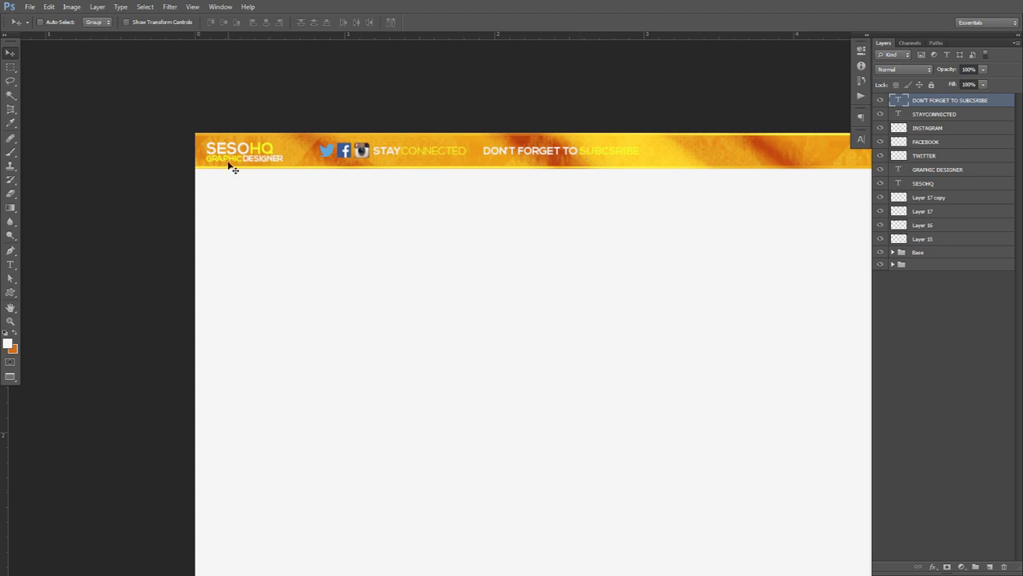
Step: Recolour the word SUBCSRIBE dark orange, #bc420e
key("t")
left_click_drag(581, 151, 642, 151)
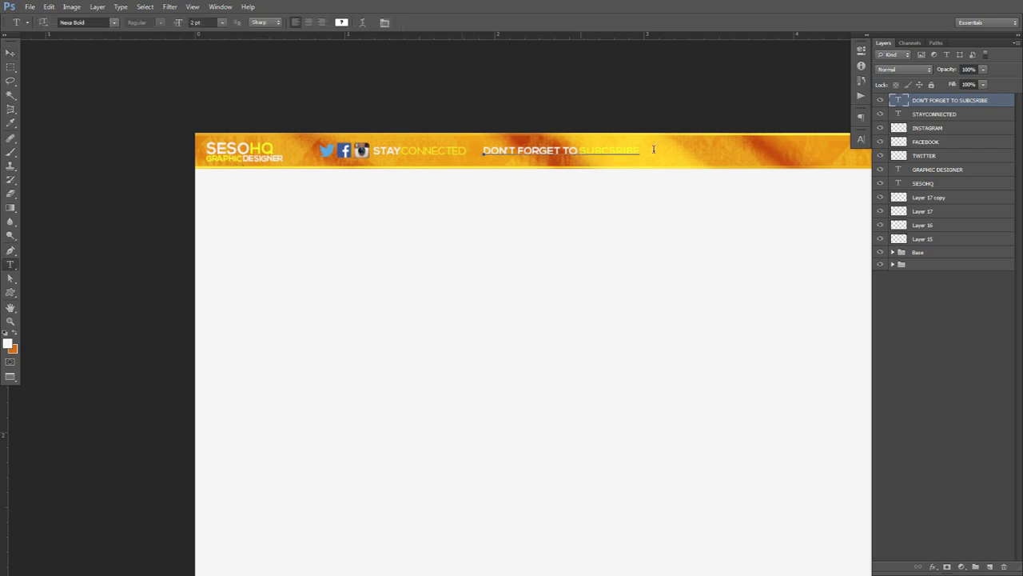
left_click(341, 21)
left_click(563, 276)
left_click(586, 368)
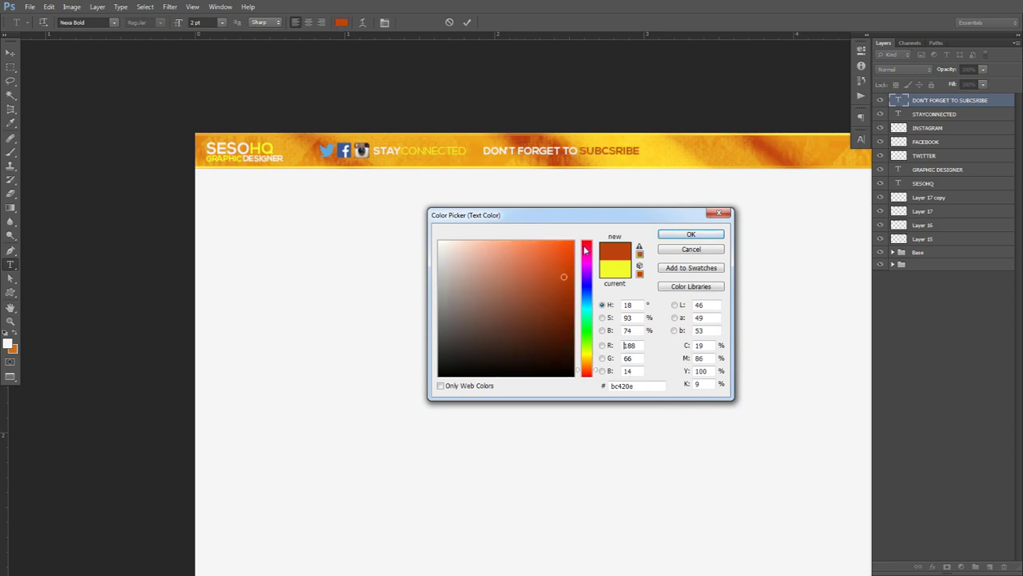
left_click(691, 234)
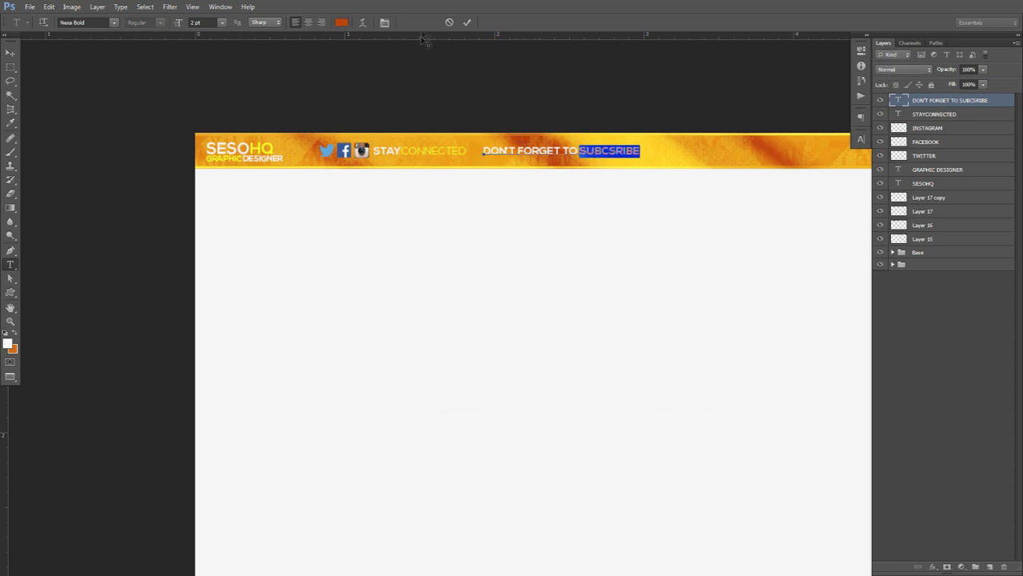
left_click(466, 23)
Step: Recolour the word GRAPHIC with the dark orange sampled from the strip's texture, #b53c0d
left_click_drag(242, 158, 206, 157)
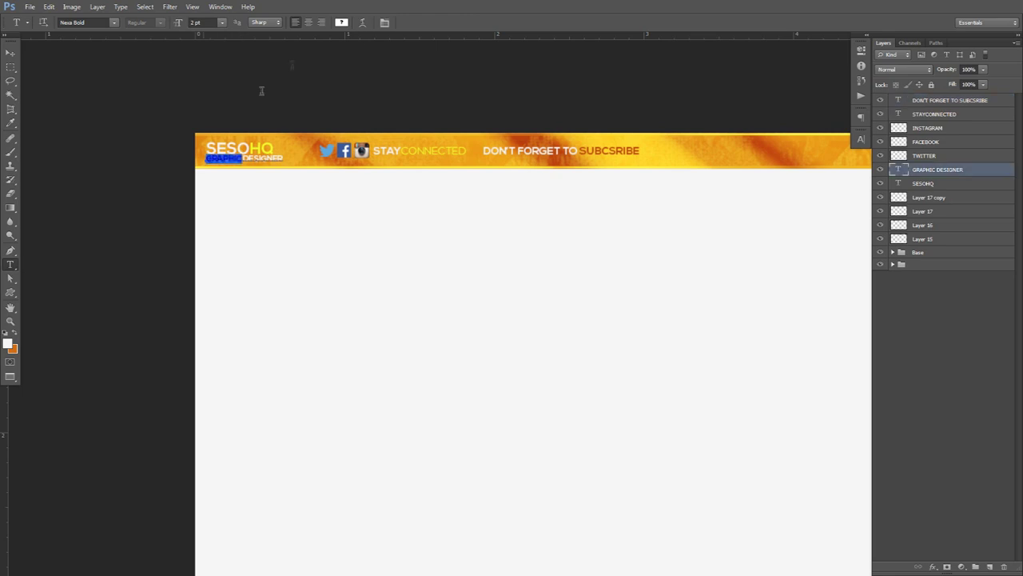
left_click(342, 22)
left_click(522, 143)
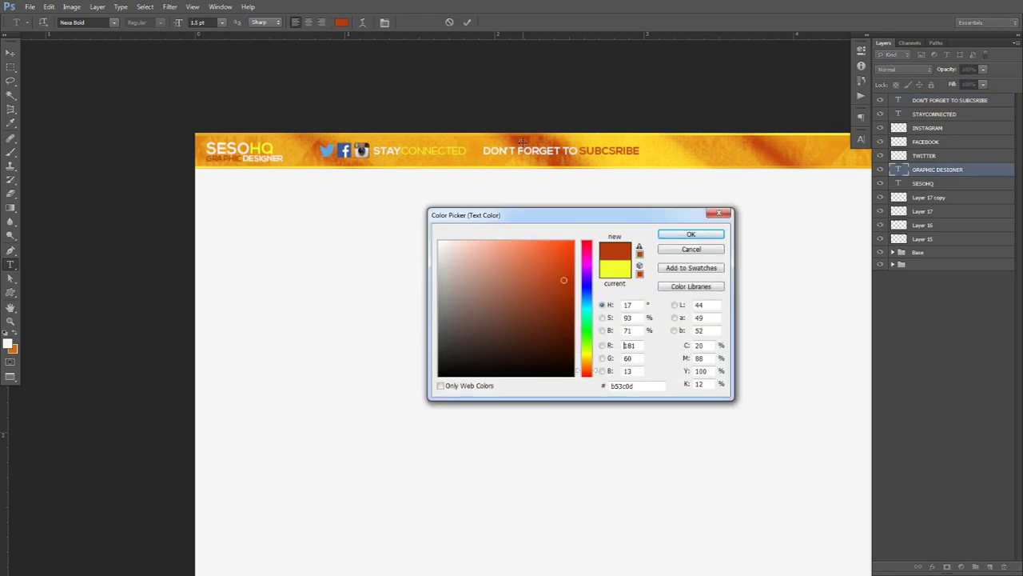
left_click(683, 234)
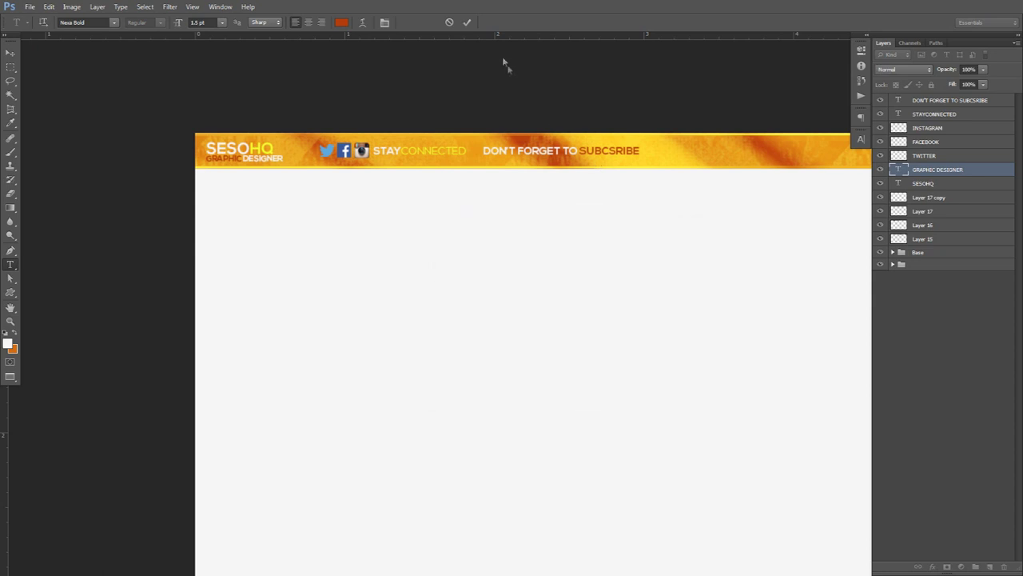
left_click(468, 23)
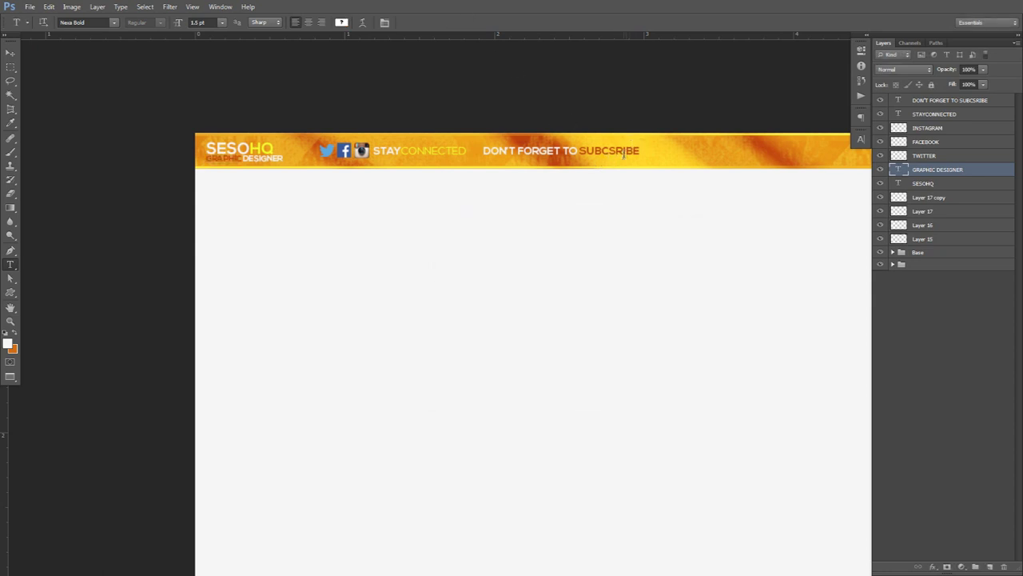
key("v")
scroll(639, 155, "down", 1)
left_click_drag(640, 155, 495, 171)
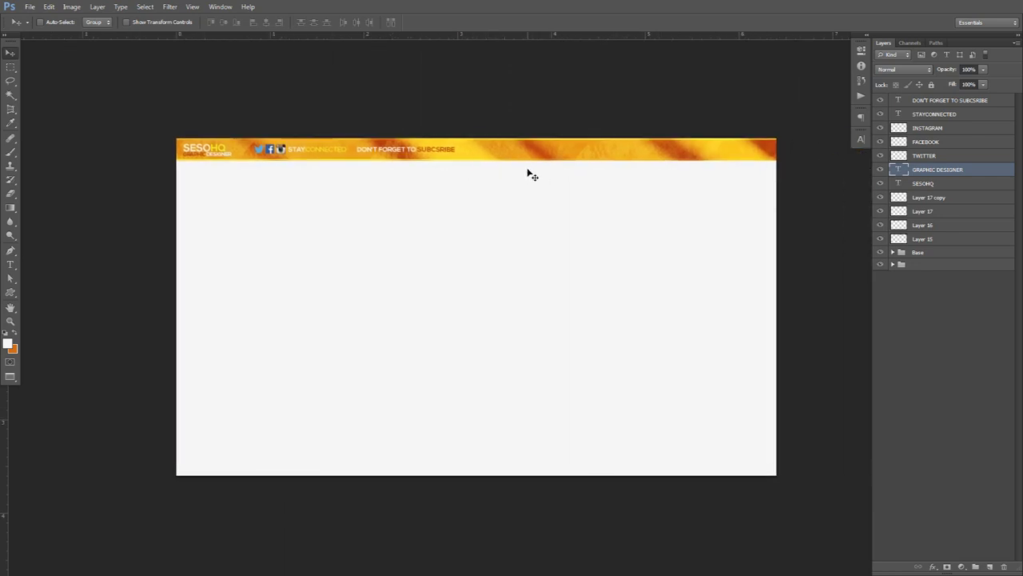
Step: Try flattening a duplicate of the Base group into a single layer and toggle its visibility to check the strip
left_click(920, 252)
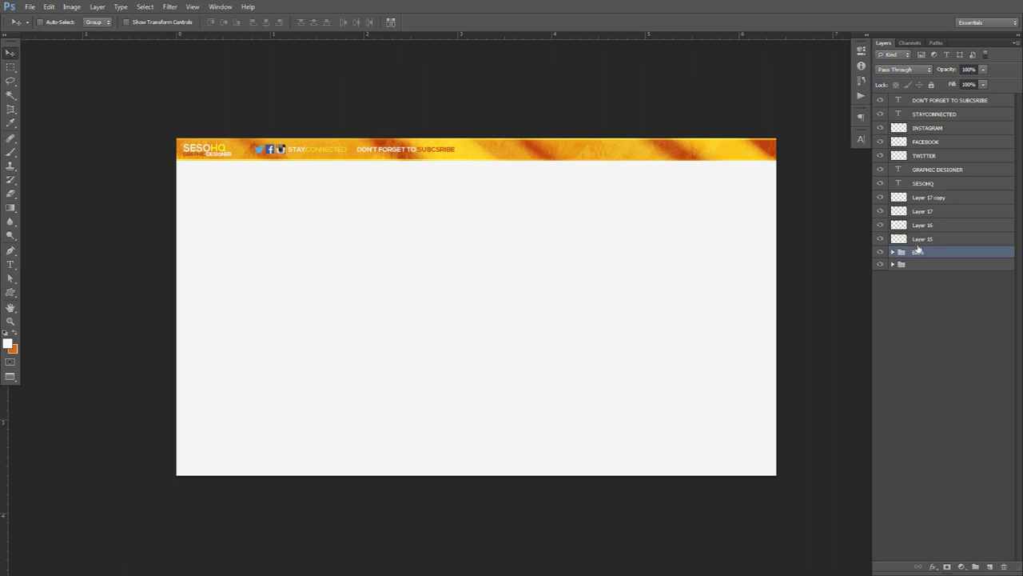
key("ctrl+j")
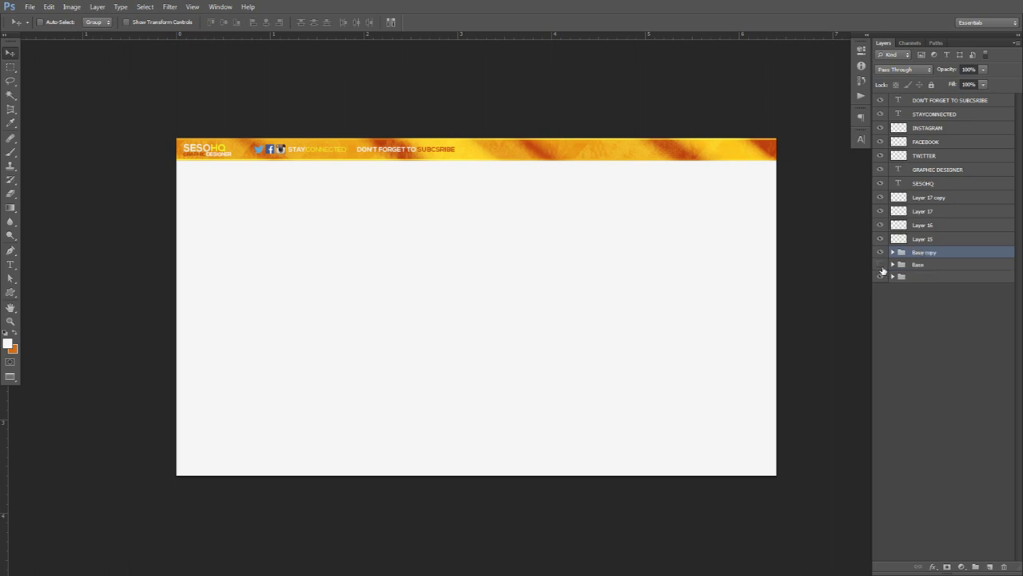
key("ctrl+e")
left_click(881, 254)
left_click(881, 253)
left_click(880, 253)
left_click(881, 254)
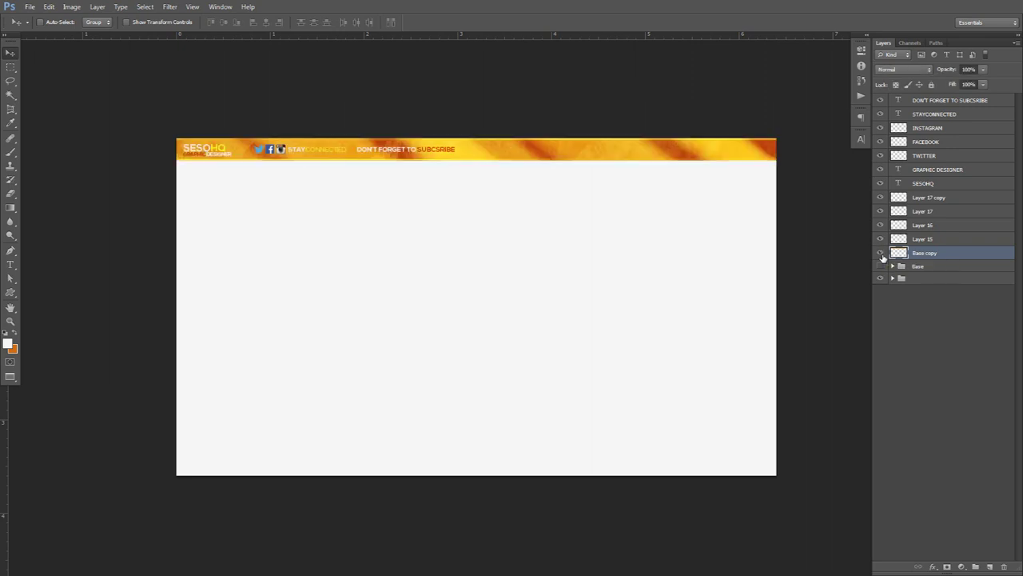
left_click(881, 253)
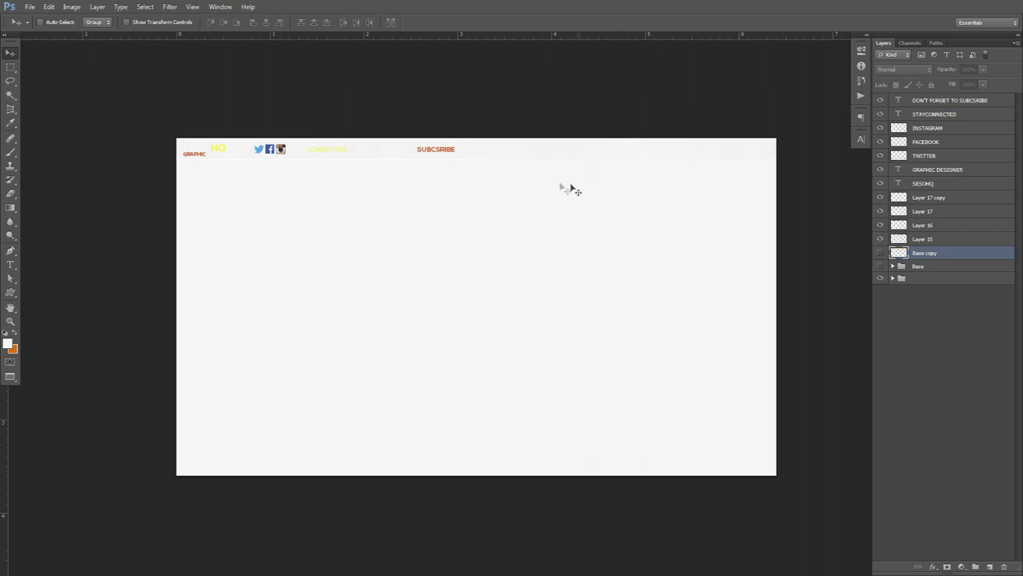
key("ctrl+z")
key("ctrl+alt+z")
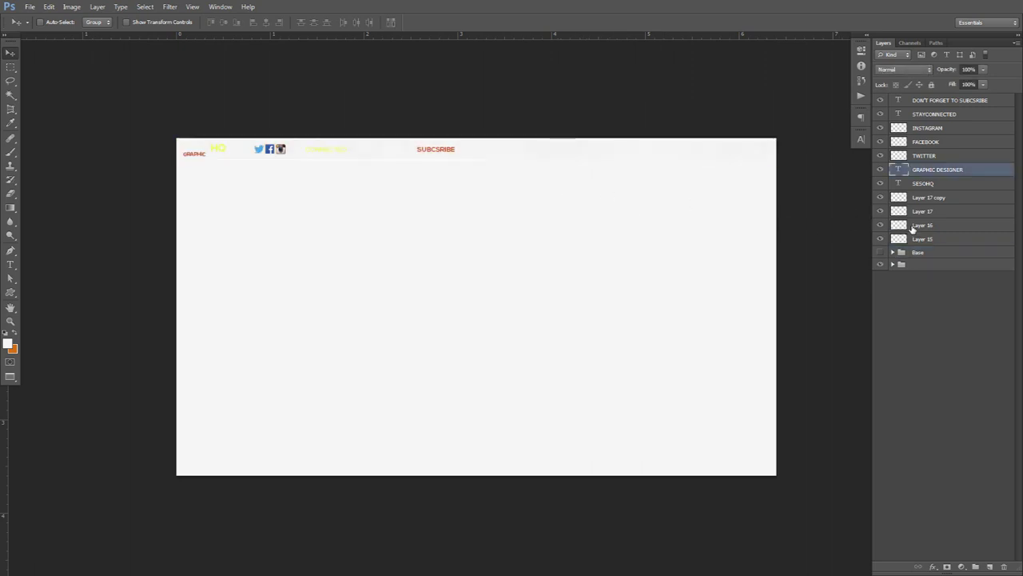
Step: Try merging the Base group copy with Layer 15, Layer 16, Layer 17 and Layer 17 copy into one layer
key("ctrl+shift+z")
left_click(927, 212)
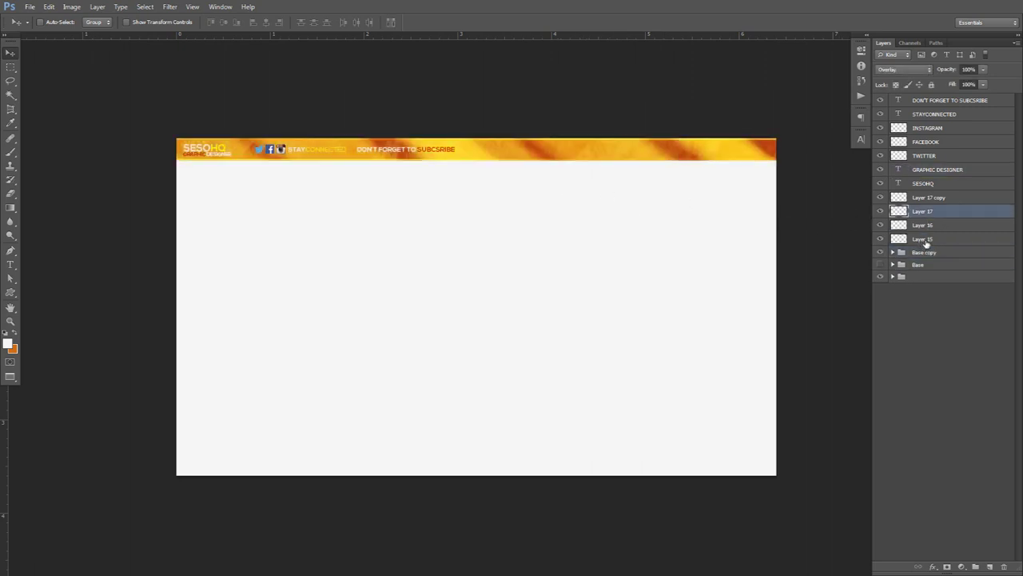
left_click(925, 239, "shift")
left_click(925, 252, "shift")
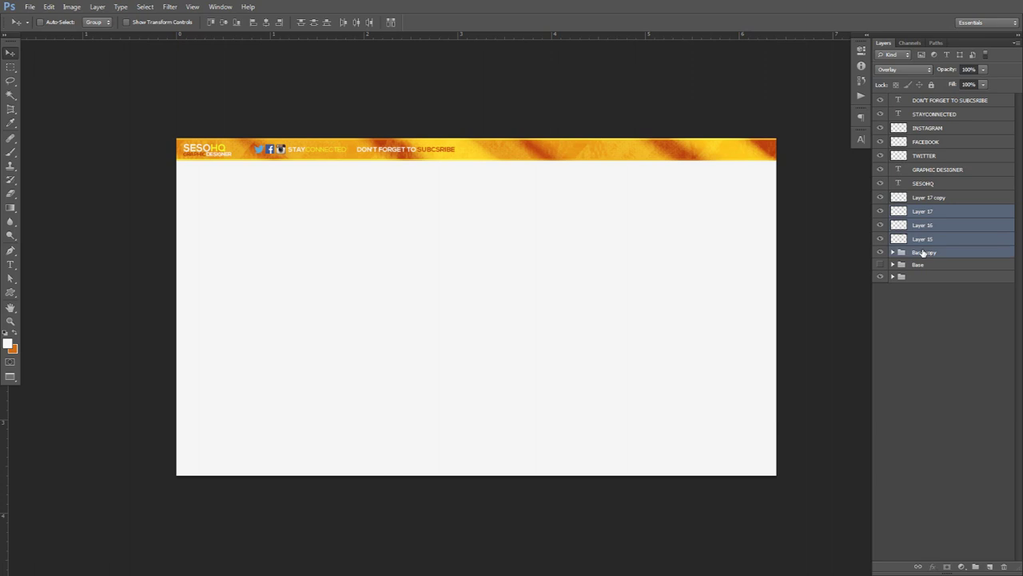
left_click(931, 198, "shift")
key("ctrl+e")
left_click(880, 198)
left_click(880, 197)
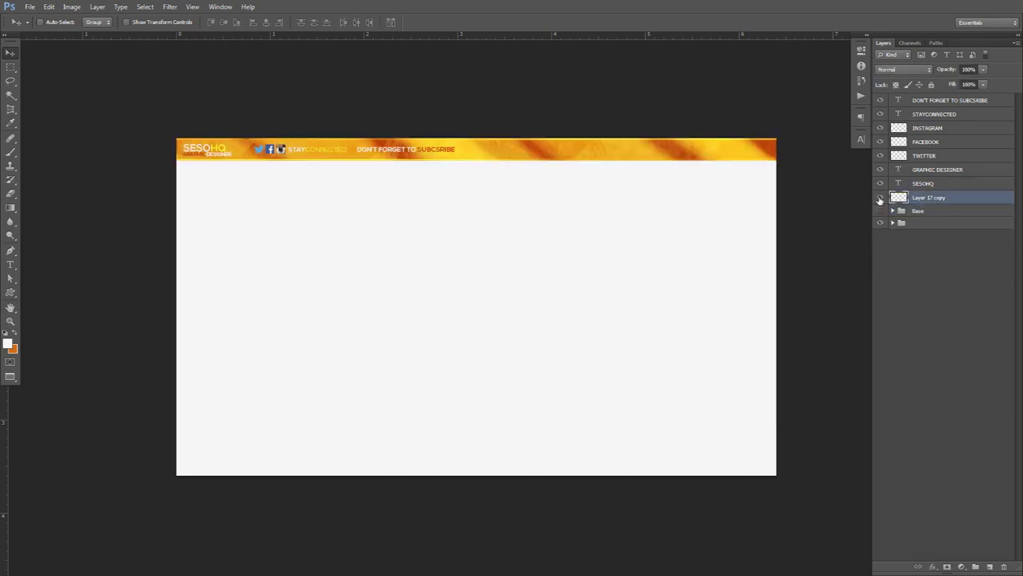
key("ctrl+z")
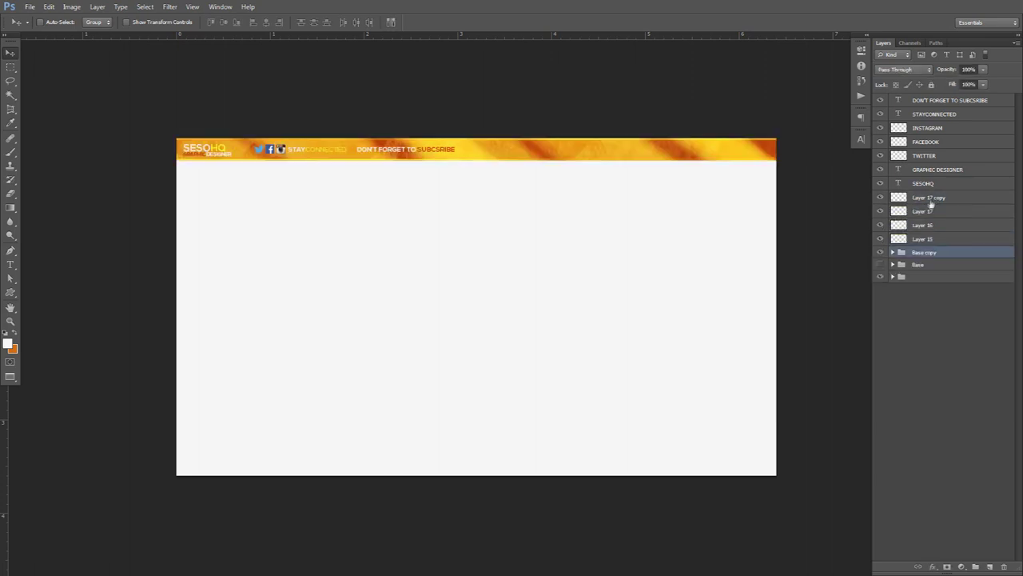
key("ctrl+alt+z")
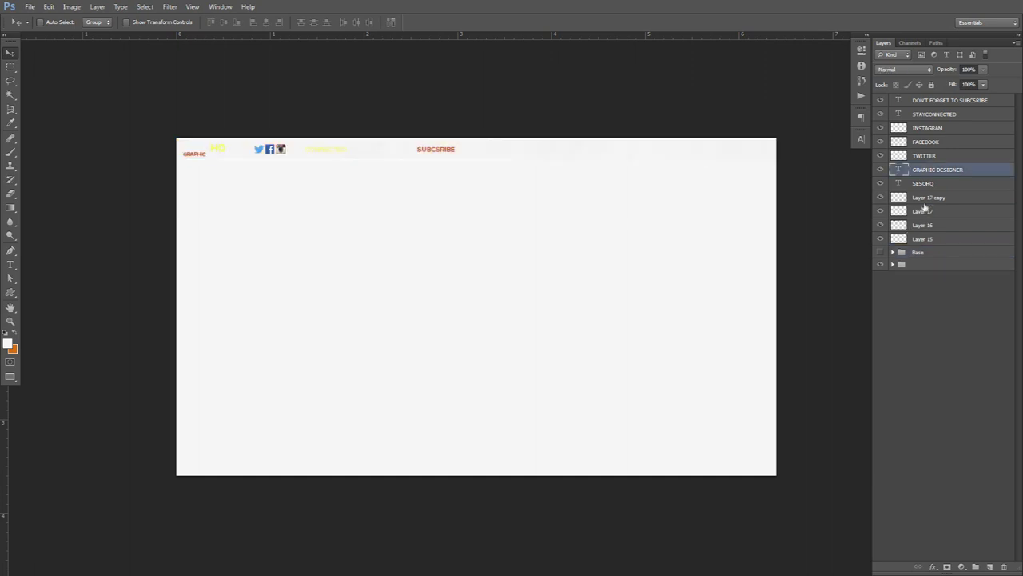
Step: Show the Base group, duplicate it together with Layer 15 through Layer 17 copy, and merge the duplicates into one layer
left_click(880, 252)
left_click(917, 251)
left_click(927, 198, "shift")
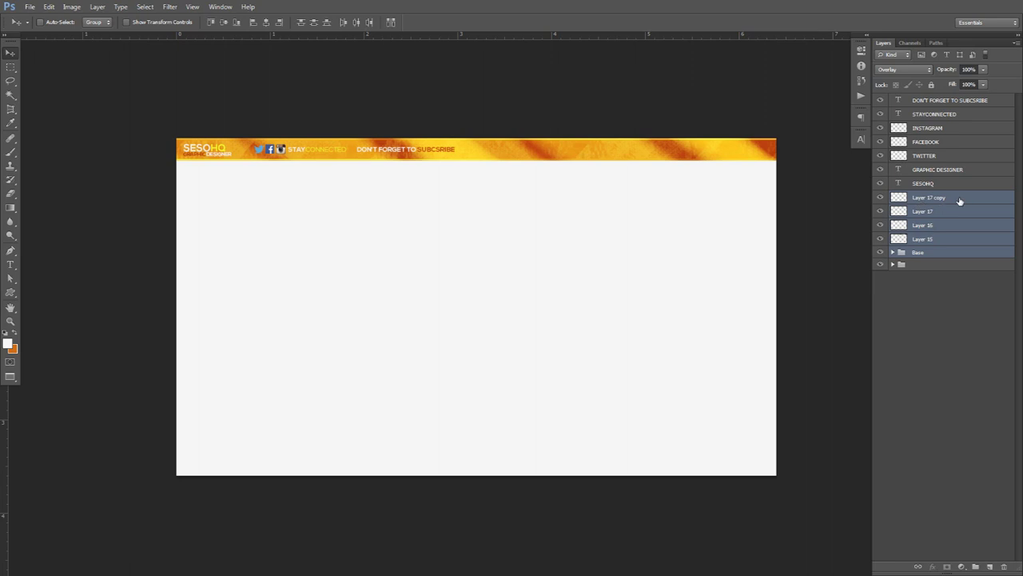
key("ctrl+j")
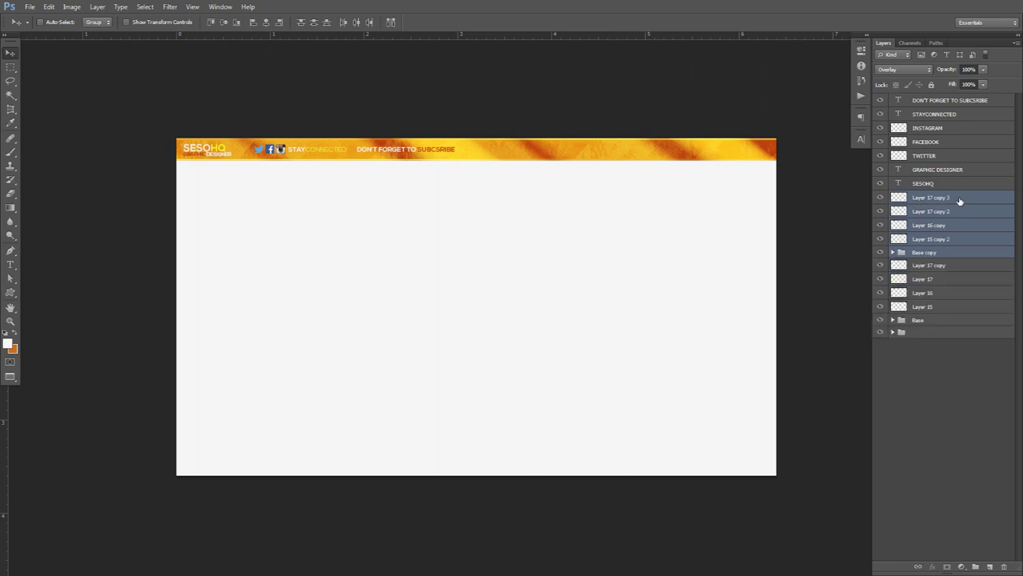
key("ctrl+e")
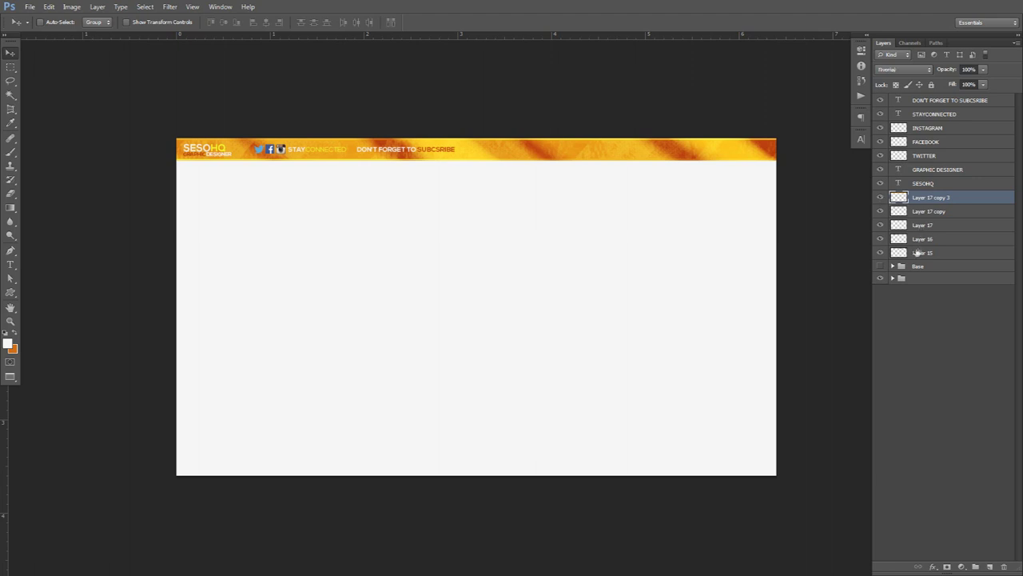
key("ctrl+z")
key("ctrl+e")
Step: Hide the original Layer 15 through Layer 17 copy and check the merged strip by toggling its visibility
left_click_drag(880, 211, 884, 241)
left_click(881, 198)
left_click(881, 197)
left_click(881, 197)
left_click(881, 198)
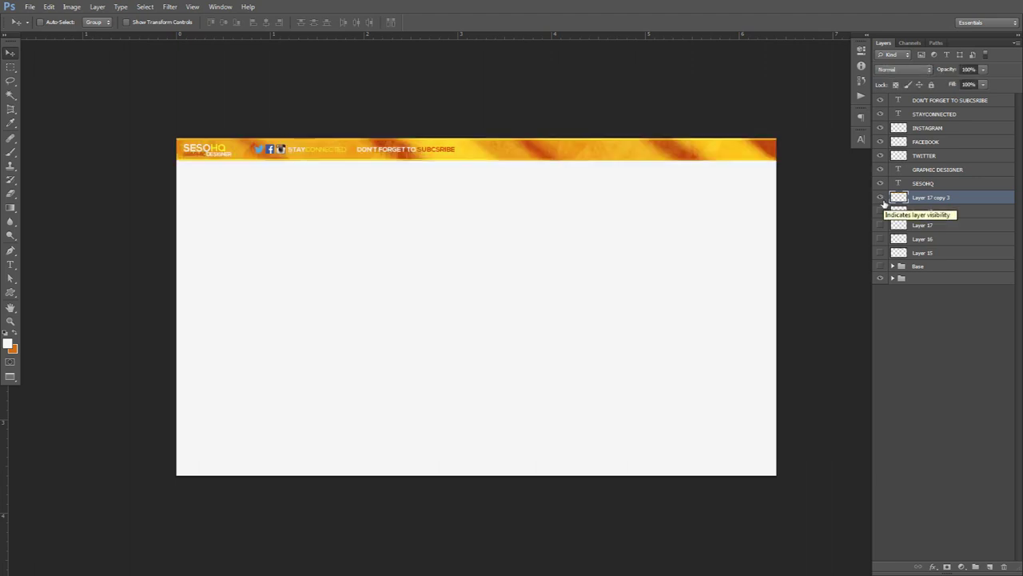
Step: Cut off the strip beyond the word SUBCSRIBE along a slanted edge, using a Pen path converted to a selection
key("p")
left_click(495, 129)
left_click(460, 169)
left_click(776, 168)
left_click(796, 166)
left_click(777, 122)
left_click(591, 125)
left_click(496, 130)
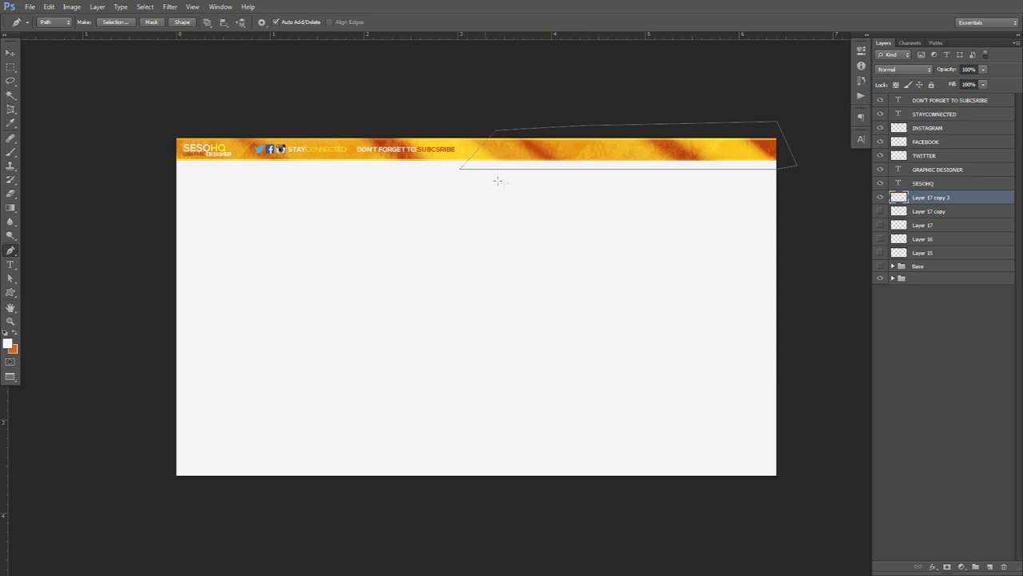
right_click(543, 168)
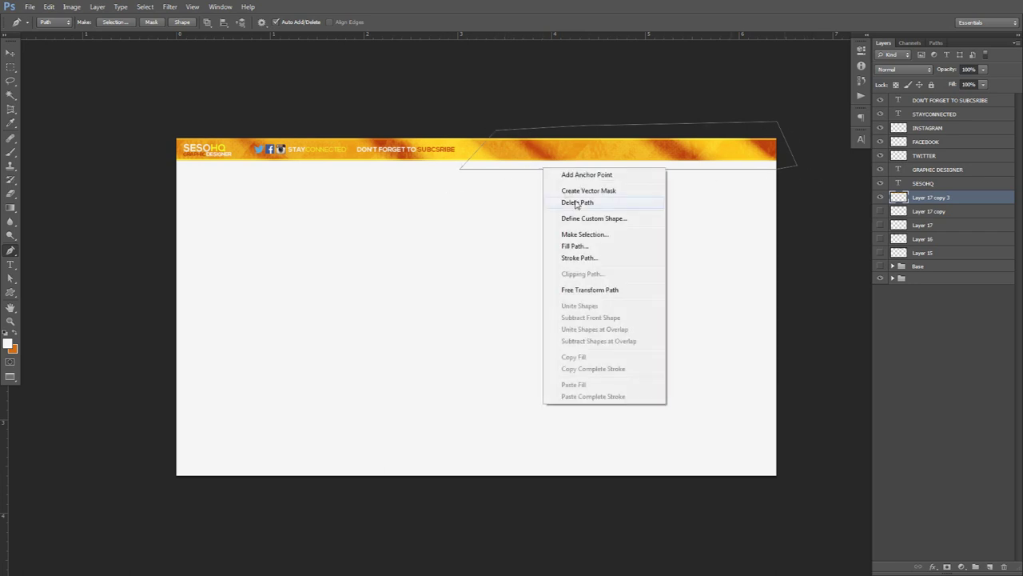
left_click(575, 234)
left_click(561, 169)
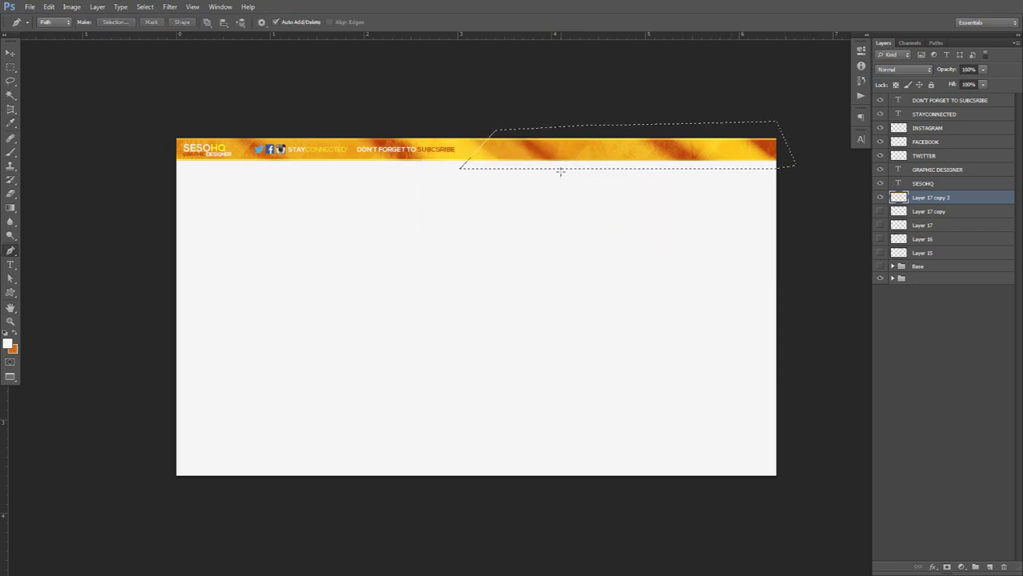
key("Delete")
key("ctrl+d")
key("v")
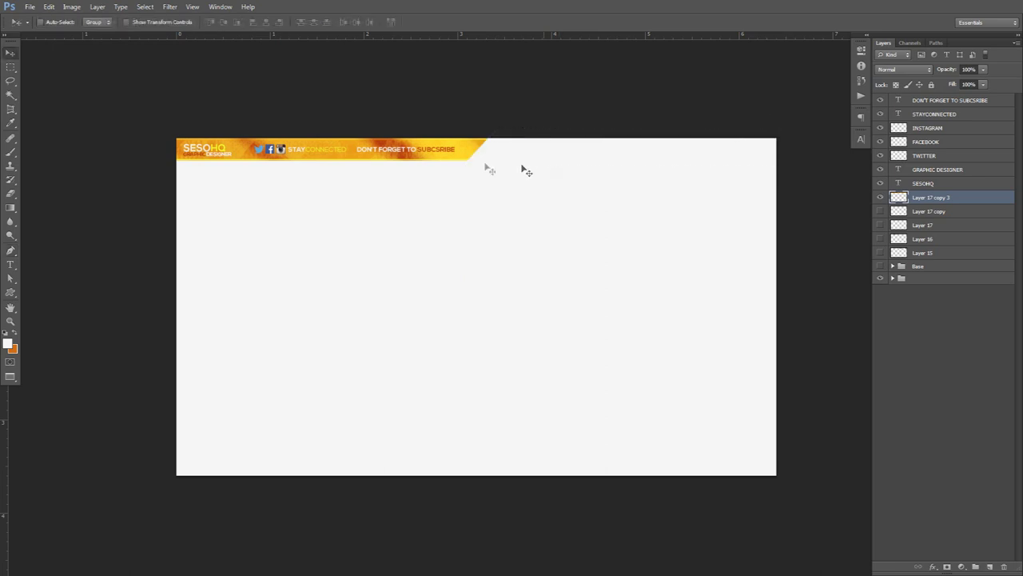
Step: Add a new layer clipped to the merged strip and rename the strip layer NEW BASE
scroll(459, 168, "up", 1)
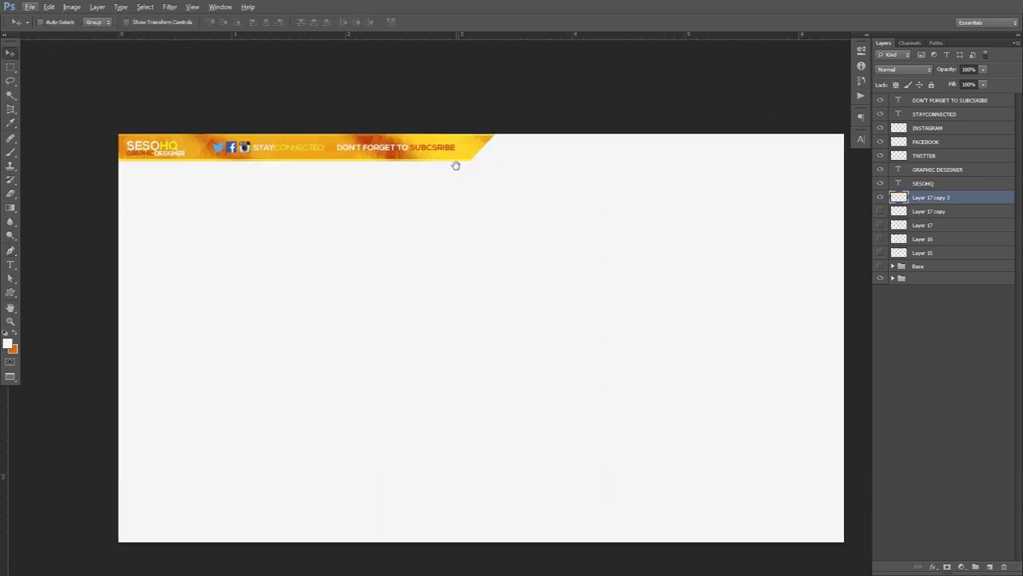
left_click_drag(458, 166, 518, 167)
scroll(521, 168, "up", 1)
key("alt")
key("p")
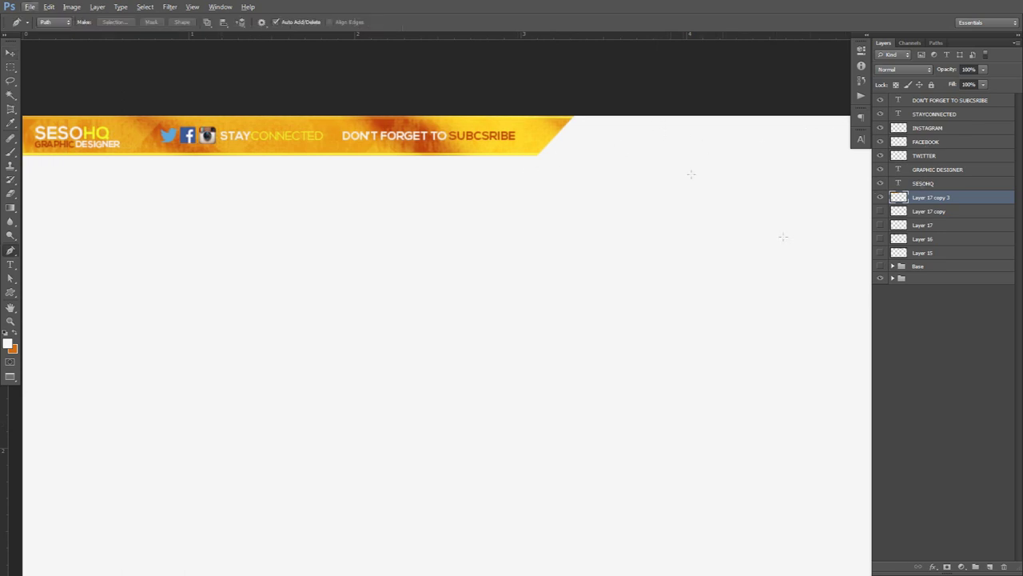
left_click(990, 565)
right_click(942, 200)
left_click(887, 318)
double_click(932, 211)
type("NEW BASE")
key("Return")
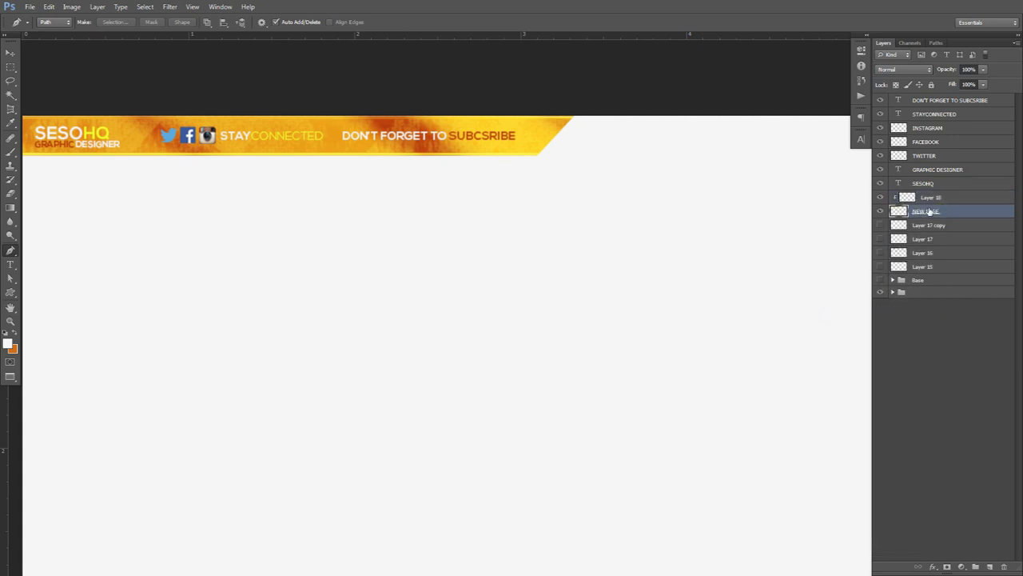
Step: On the clipped layer, draw a closed Pen path covering the strip's slanted end and its lower edge beneath DON'T FORGET TO SUBCSRIBE
left_click(936, 201)
scroll(559, 116, "up", 1)
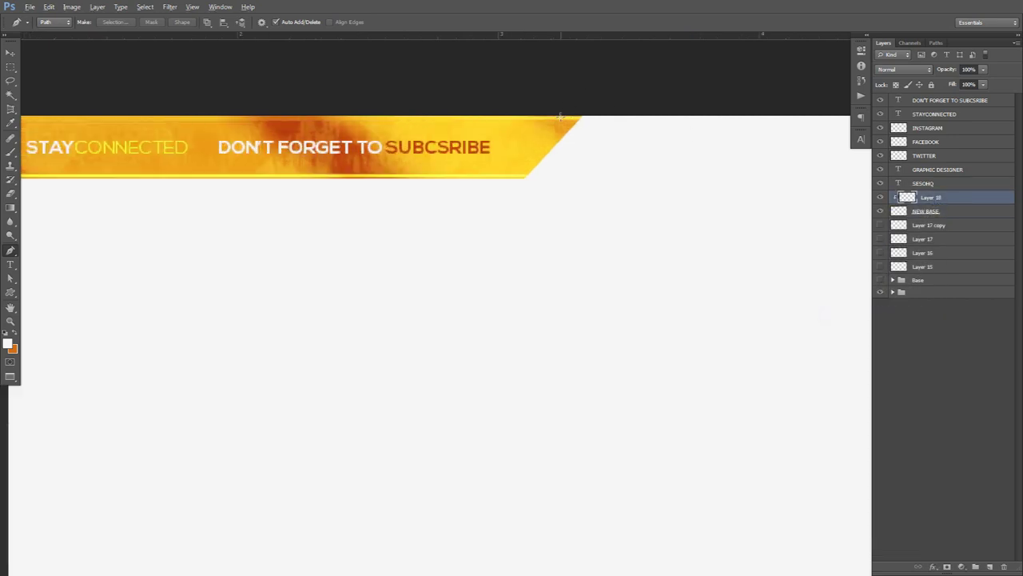
left_click(512, 170)
left_click(168, 171)
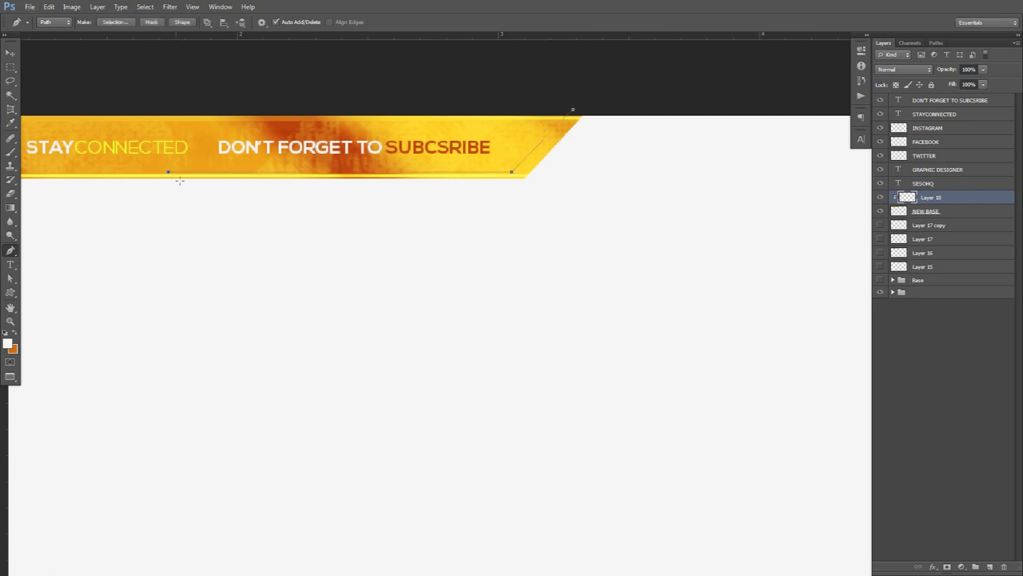
left_click(552, 197)
left_click(625, 95)
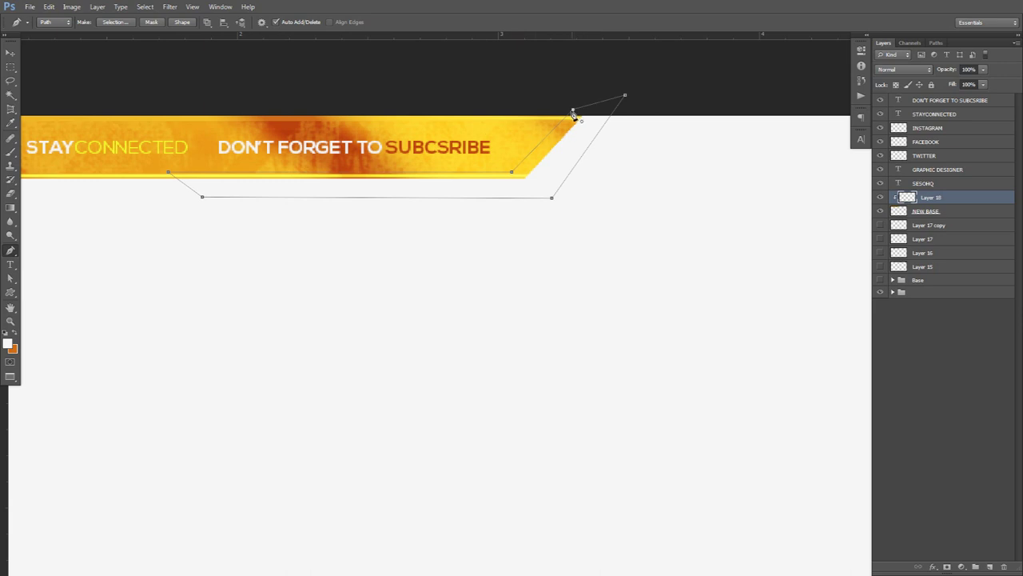
left_click_drag(203, 198, 251, 198)
key("ctrl+z")
key("ctrl+z")
Step: Fill the path with black at 100% opacity and delete the path
right_click(448, 134)
left_click(478, 201)
left_click(502, 163)
left_click(489, 236)
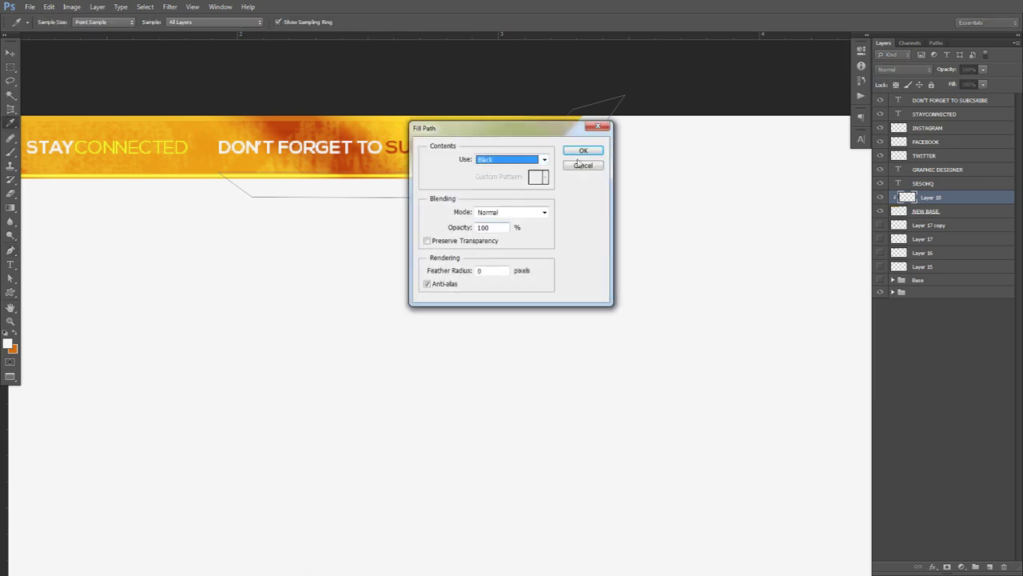
left_click(582, 152)
right_click(657, 152)
left_click(679, 166)
key("v")
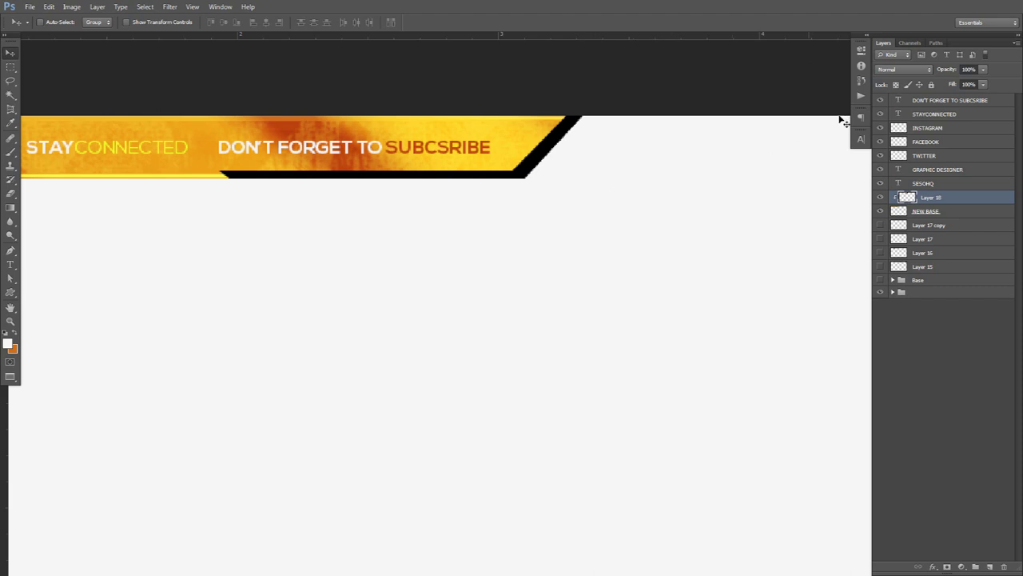
Step: Set the black edge shape's layer to Overlay blending at 69% opacity
left_click(926, 72)
left_click(895, 199)
left_click_drag(983, 69, 967, 83)
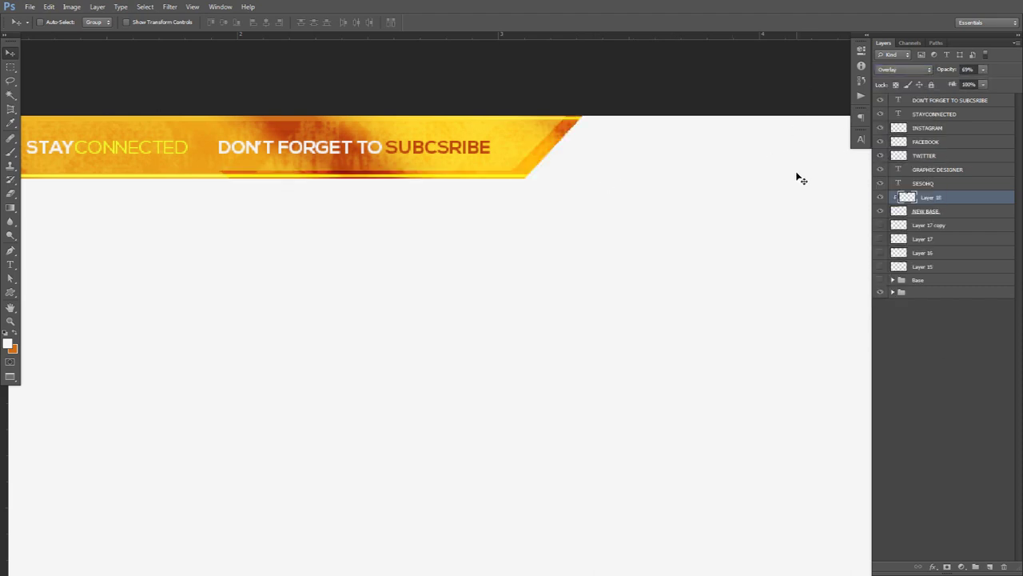
scroll(791, 176, "down", 1)
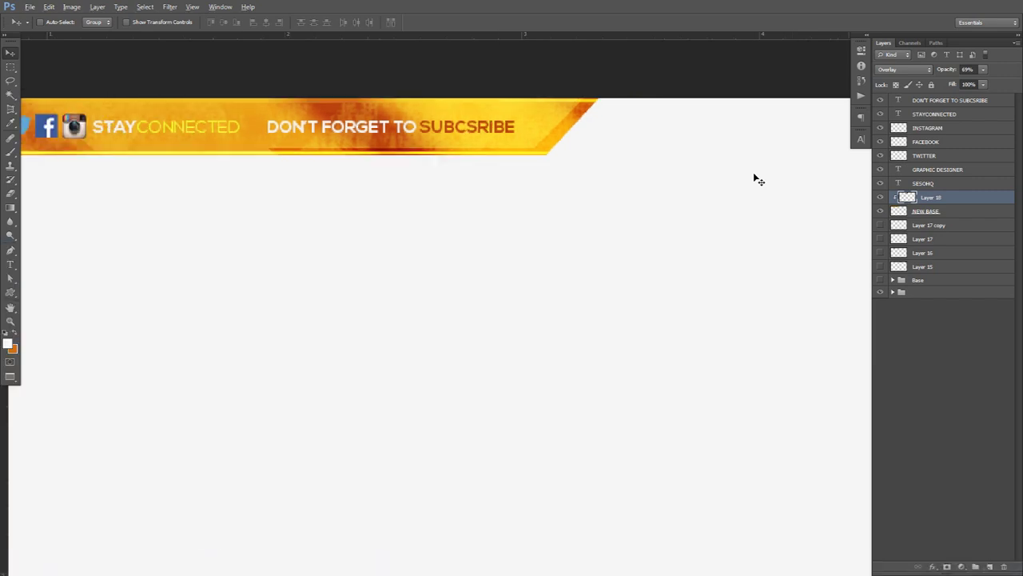
scroll(755, 179, "down", 4)
left_click_drag(752, 176, 700, 175)
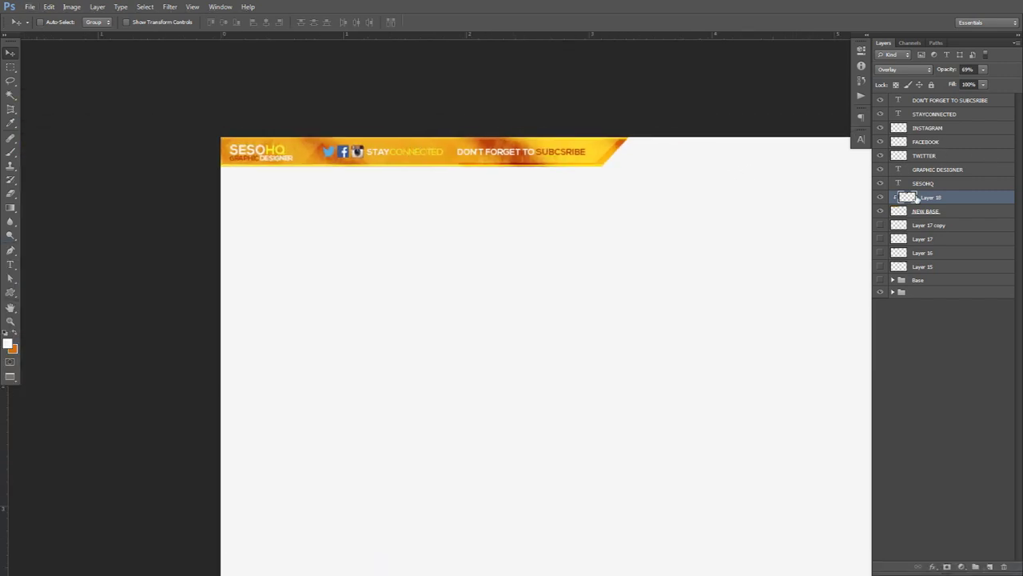
Step: Group all layers from DON'T FORGET TO SUBCSRIBE down to Layer 15 and name the group oVERLAY
left_click(930, 105)
left_click(934, 267, "shift")
key("ctrl+g")
double_click(925, 101)
type("olERLAY")
key("Return")
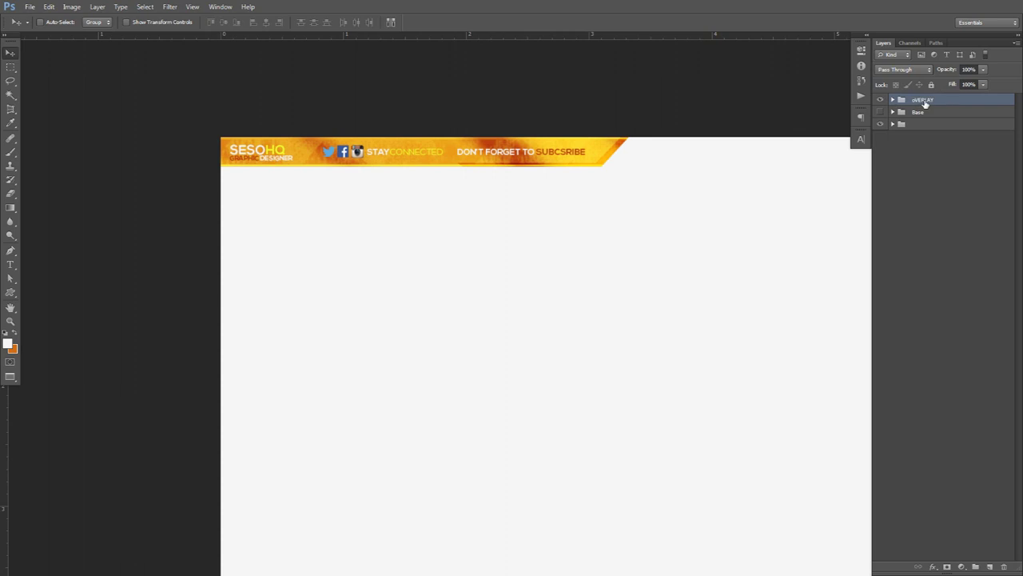
Step: Add a new layer clipped to the oVERLAY group and set up a soft round brush of 287 px with 0% hardness
left_click(990, 566)
right_click(923, 99)
left_click(942, 227)
key("b")
left_click_drag(352, 212, 391, 212)
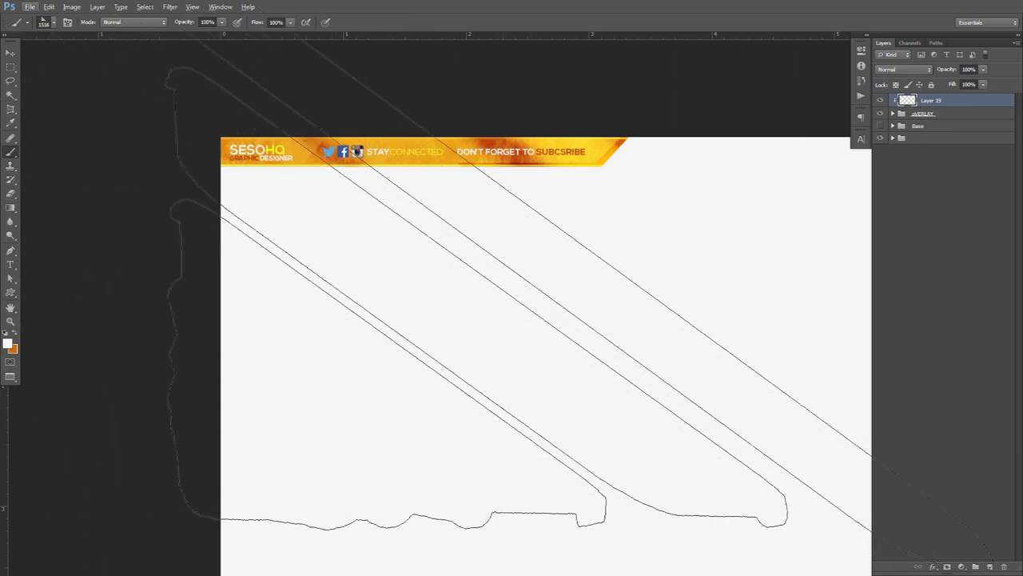
right_click(518, 245)
left_click(531, 317)
left_click_drag(460, 242, 210, 231)
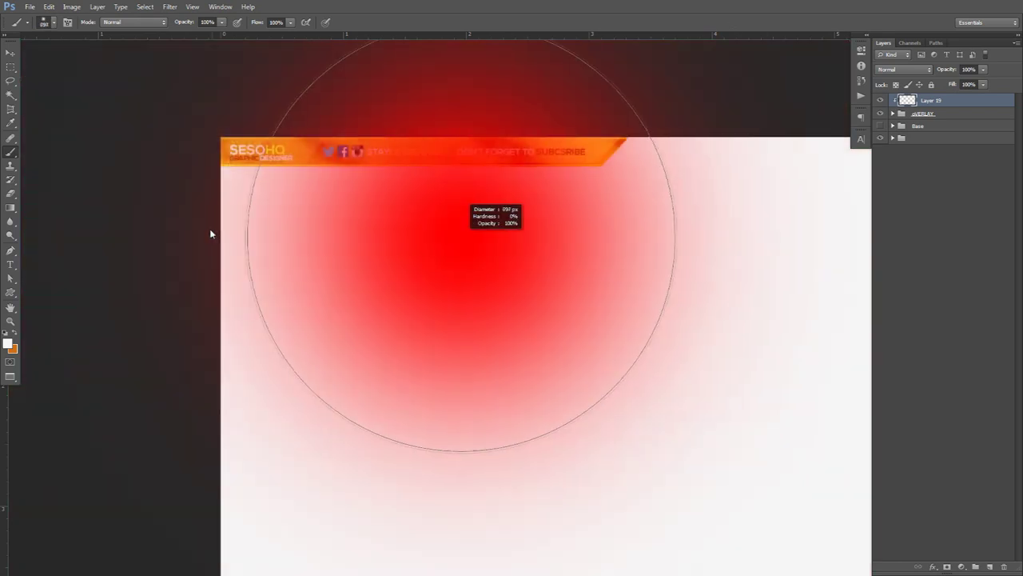
left_click_drag(396, 238, 251, 232)
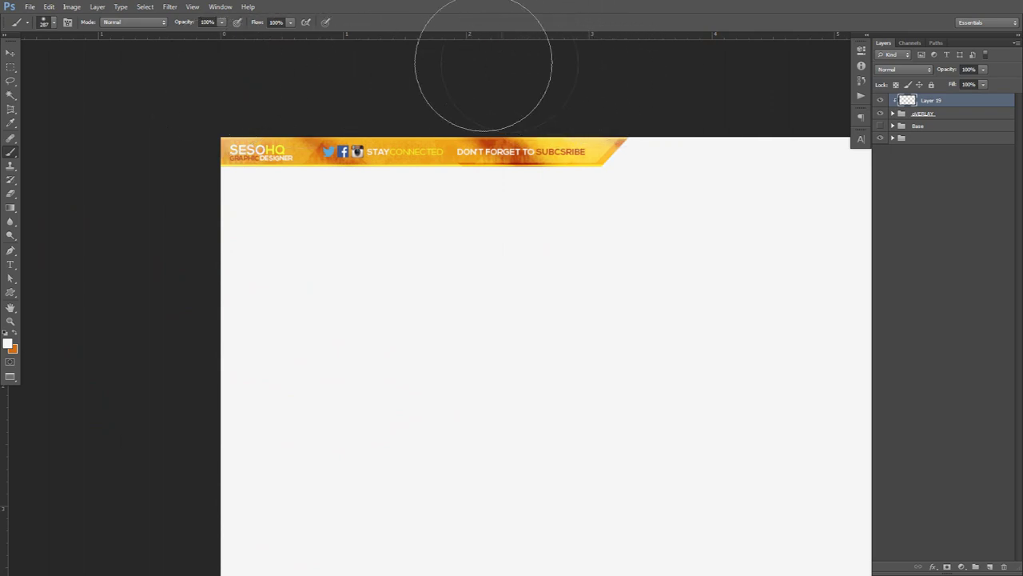
Step: Lower the clipped layer's opacity to about 48% and select the hidden Base group
left_click(984, 70)
left_click_drag(961, 84, 955, 83)
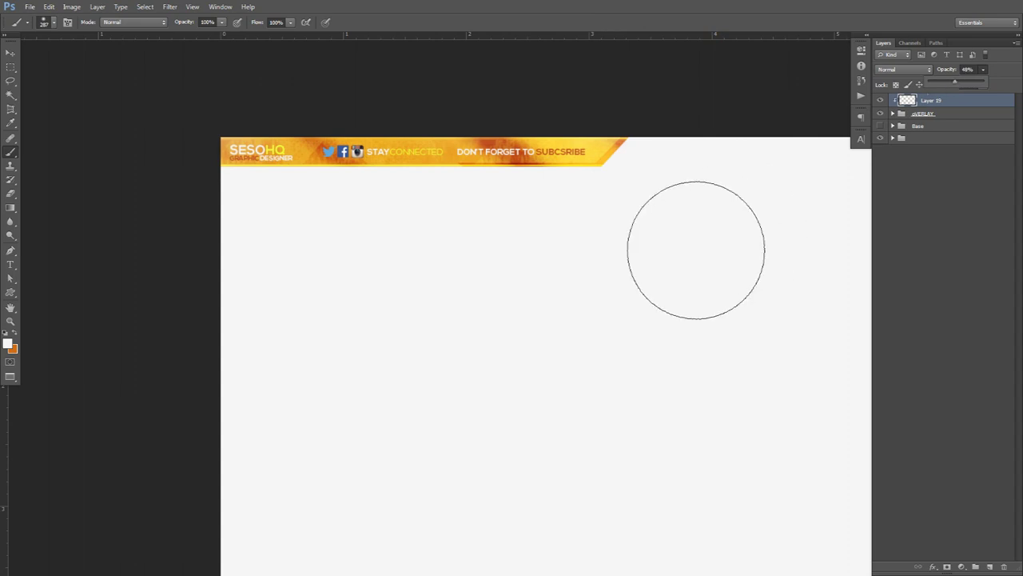
key("v")
scroll(696, 253, "up", 5)
left_click_drag(790, 245, 868, 171)
left_click(925, 128)
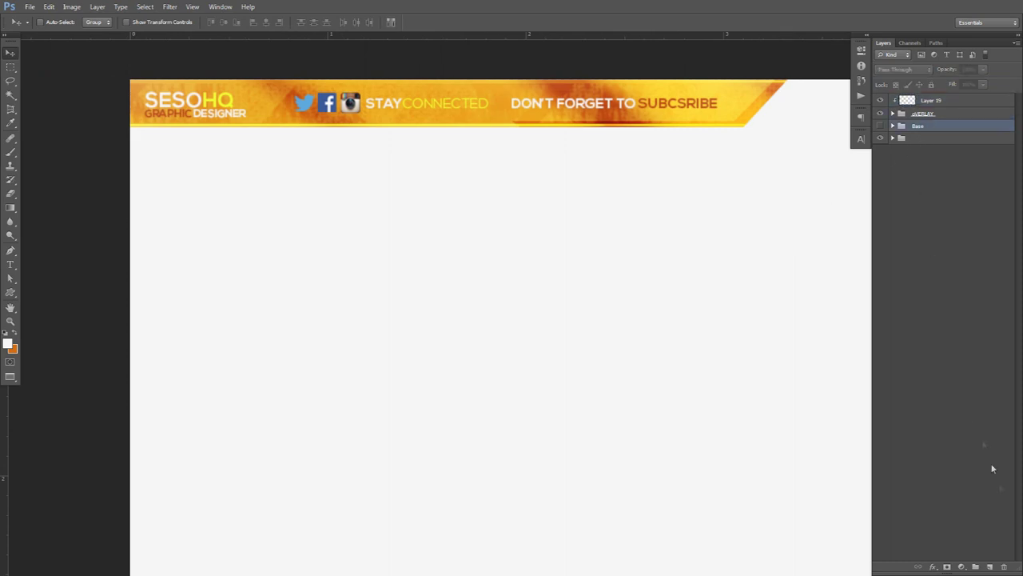
Step: Add a layer above the Base group and fill a thin rectangle along the banner's lower edge with the yellow of HQ
left_click(991, 566)
key("m")
left_click_drag(130, 115, 748, 130)
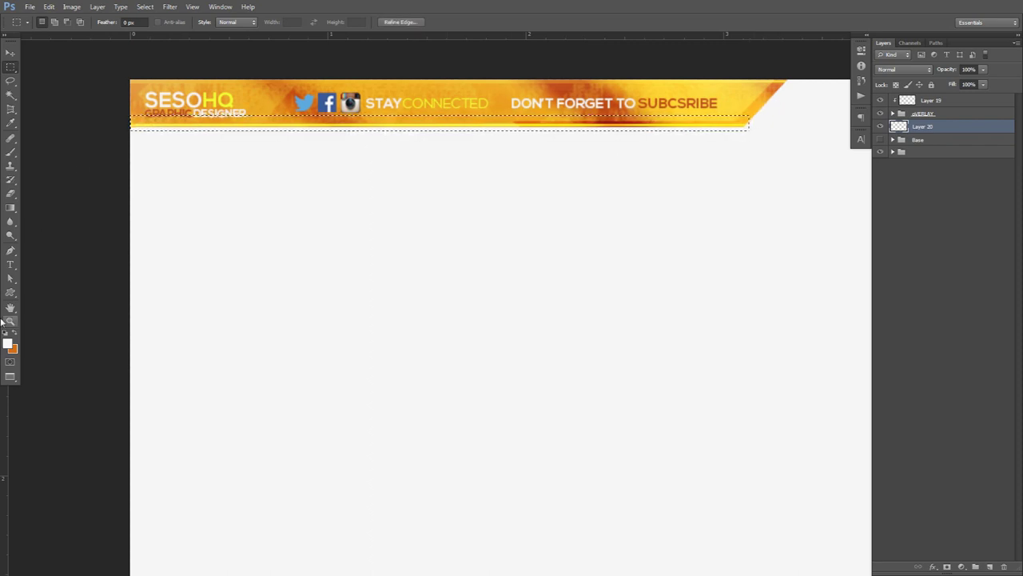
left_click(8, 343)
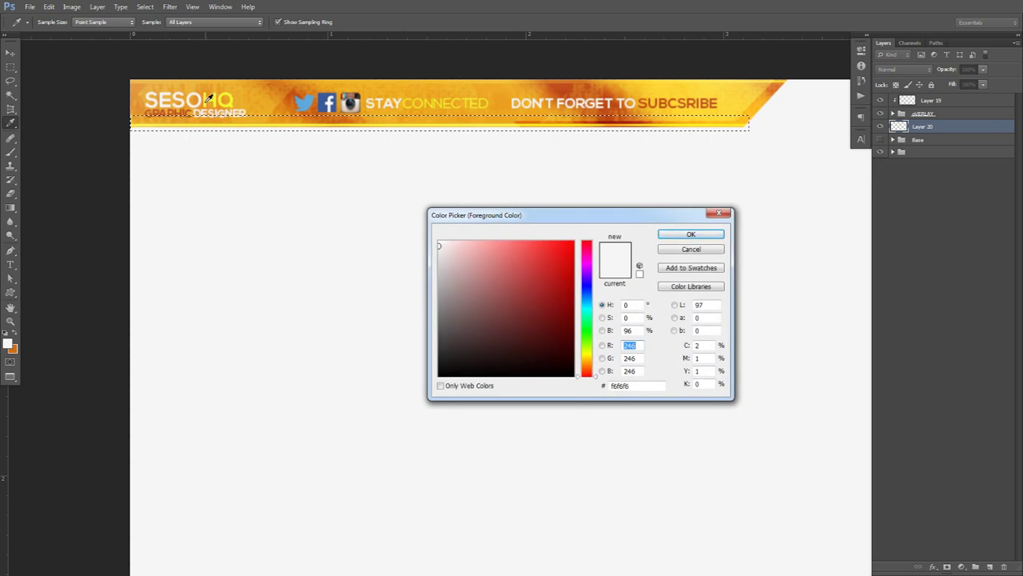
left_click(209, 97)
left_click(676, 233)
key("alt+BackSpace")
key("ctrl+d")
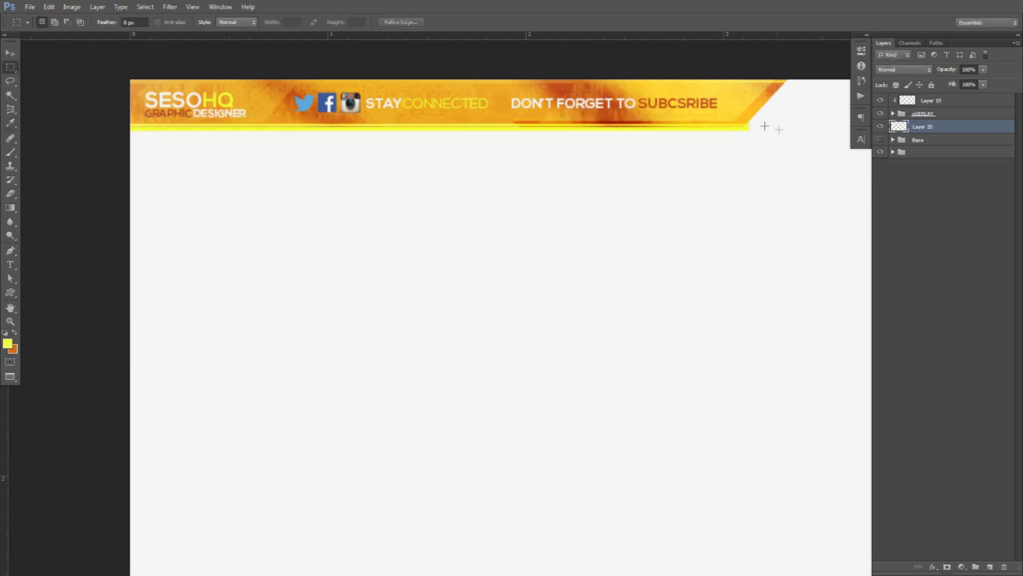
Step: Outline a slanted four-sided path over the yellow strip's right-hand part and add a new layer clipped to the strip
key("p")
left_click(427, 85)
left_click(324, 164)
left_click(767, 148)
left_click(795, 100)
left_click(428, 86)
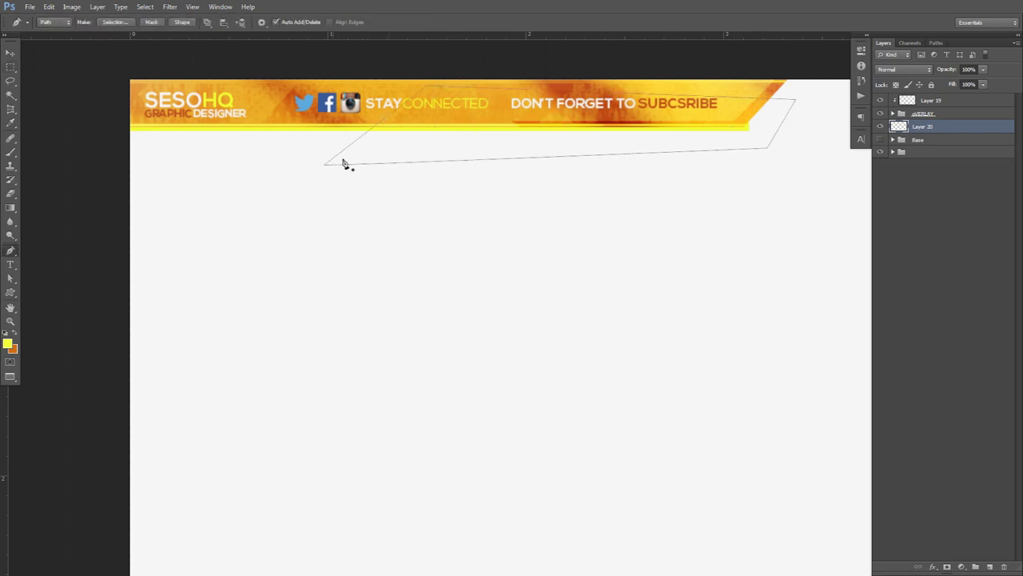
left_click(989, 566)
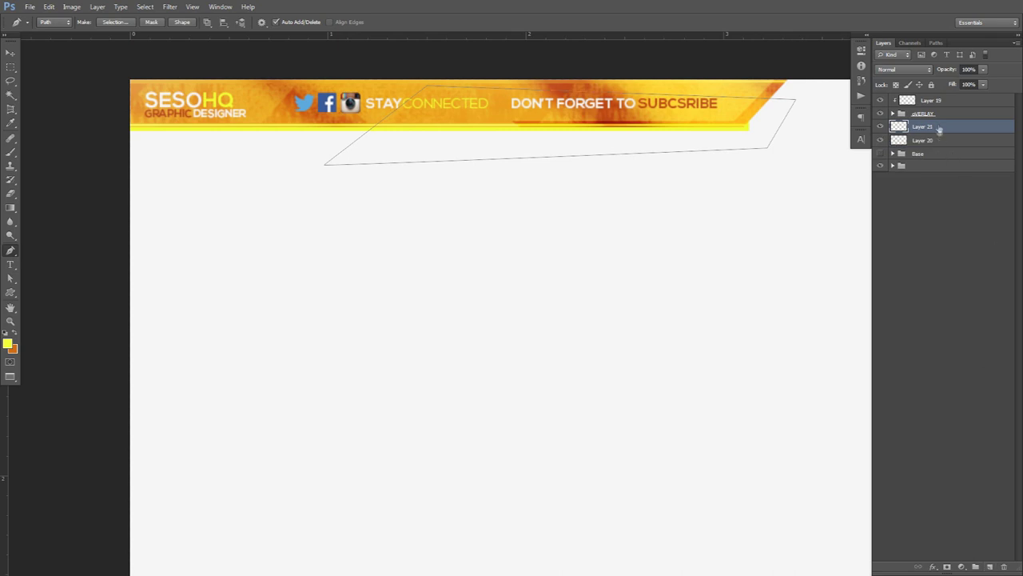
right_click(939, 131)
left_click(936, 256)
Step: Fill the path with the orange of the background swatch in Normal mode at 100% opacity, and delete the path
right_click(663, 174)
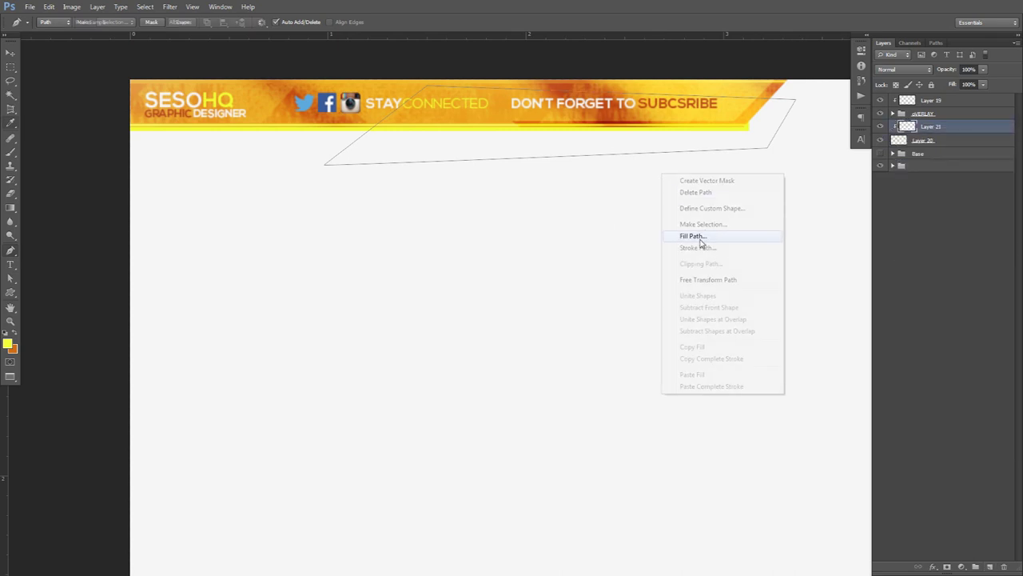
left_click(692, 236)
left_click(528, 160)
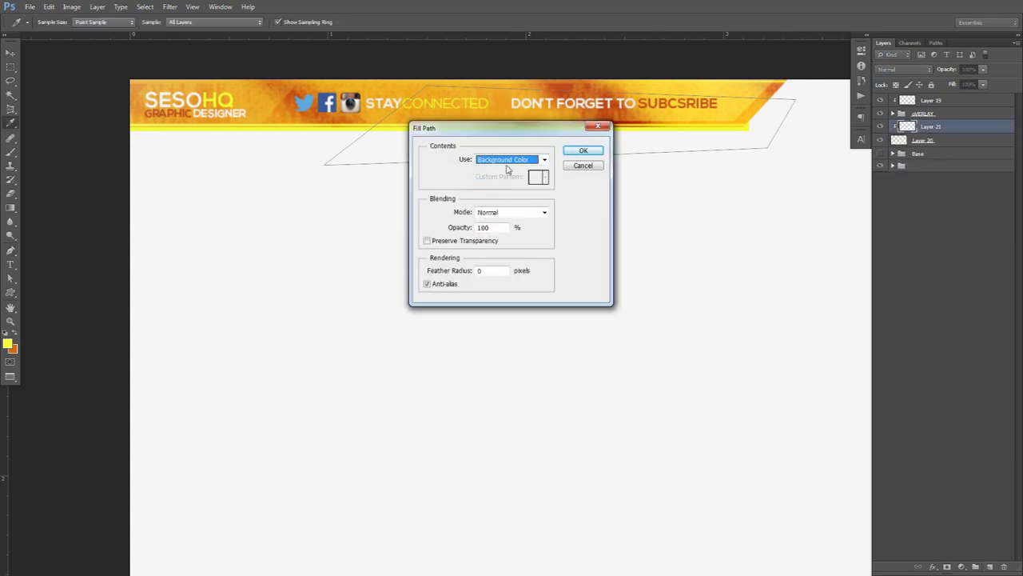
left_click(484, 186)
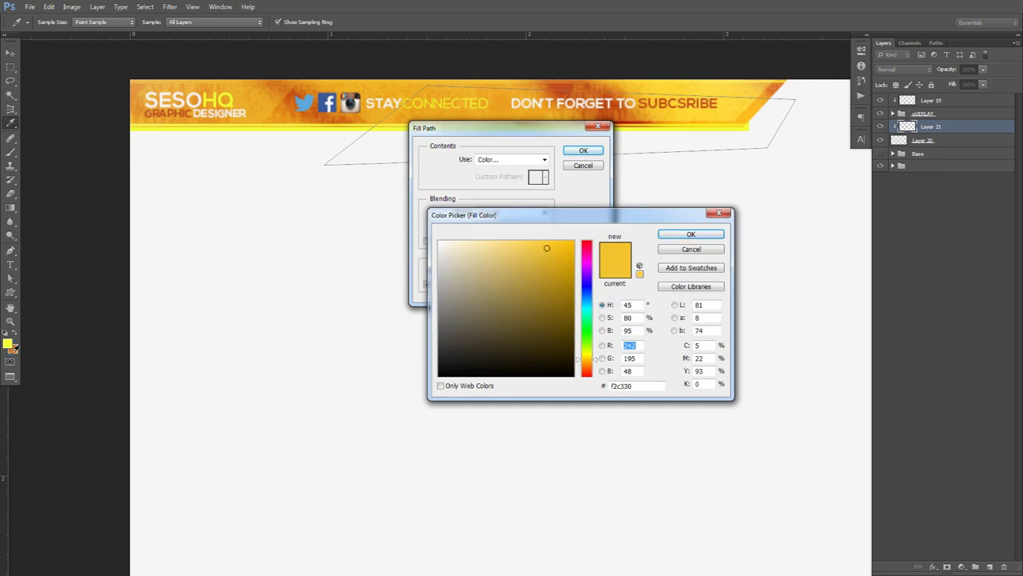
left_click(13, 348)
left_click(671, 234)
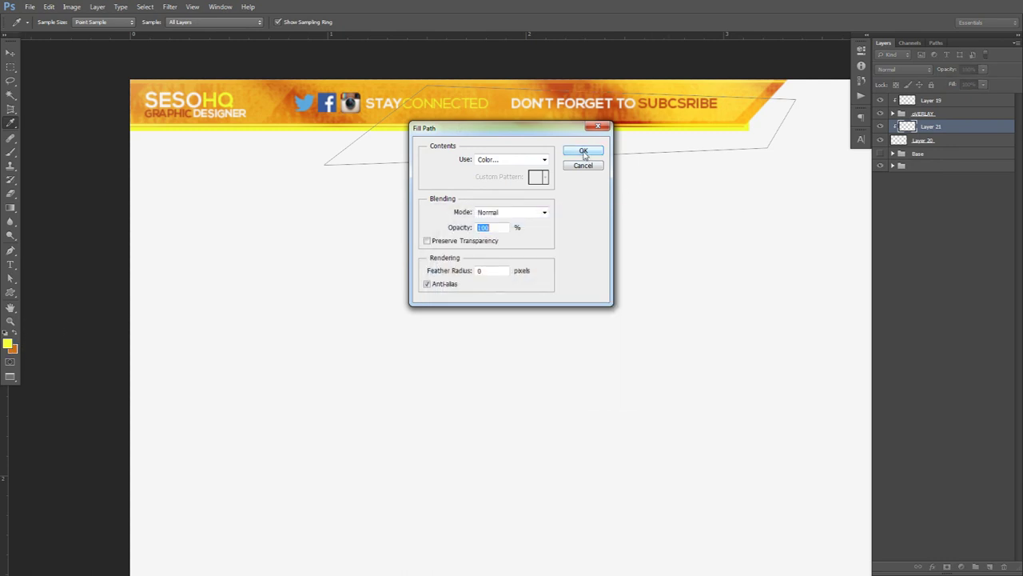
left_click(584, 152)
right_click(584, 153)
left_click(612, 173)
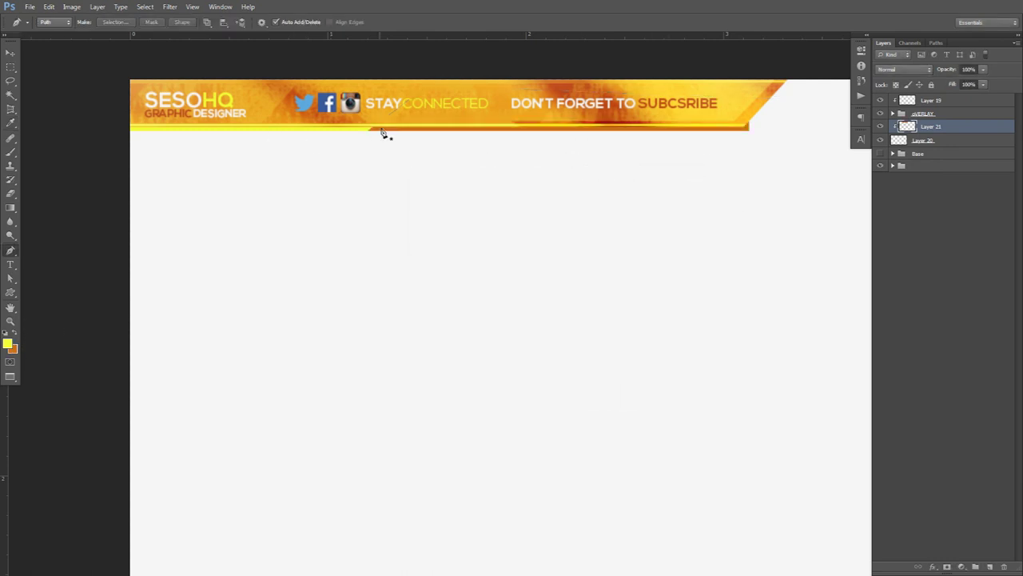
Step: Merge the orange and yellow strip layers and cut off the strip's right end along the banner's slanted edge
left_click(918, 142, "shift")
key("ctrl+e")
scroll(744, 138, "up", 6)
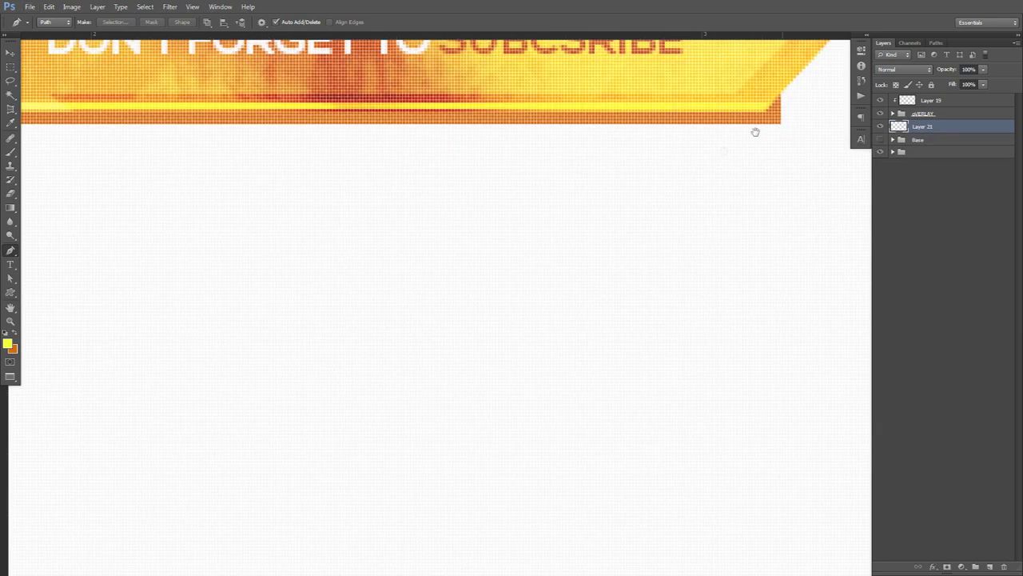
left_click(744, 95)
left_click(790, 155)
left_click(744, 94)
right_click(746, 99)
left_click(790, 160)
key("Return")
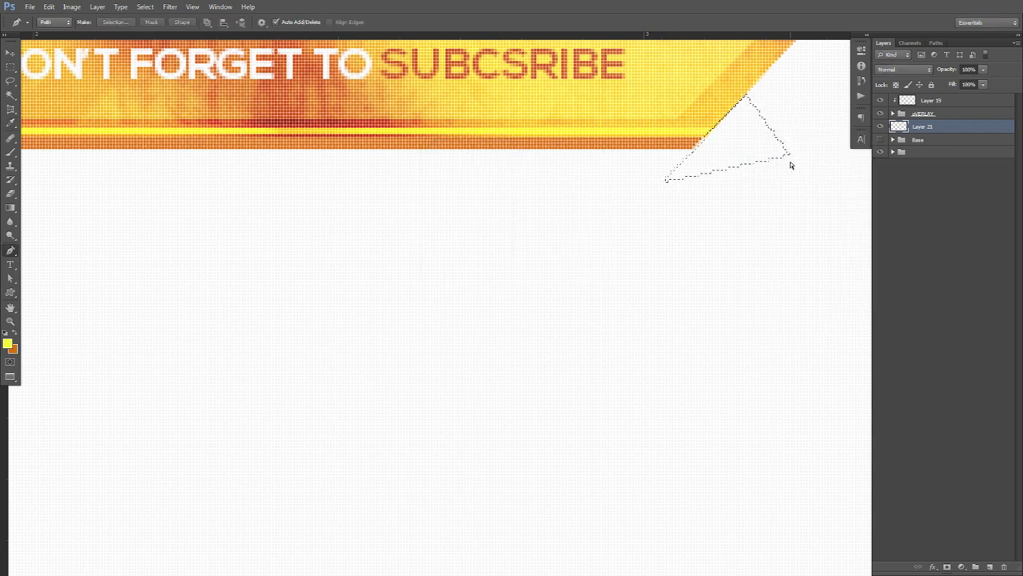
key("Delete")
key("ctrl+d")
Step: Nudge the two-colour strip up and slightly to the right so only a thin line shows below the banner
key("v")
scroll(789, 162, "down", 2)
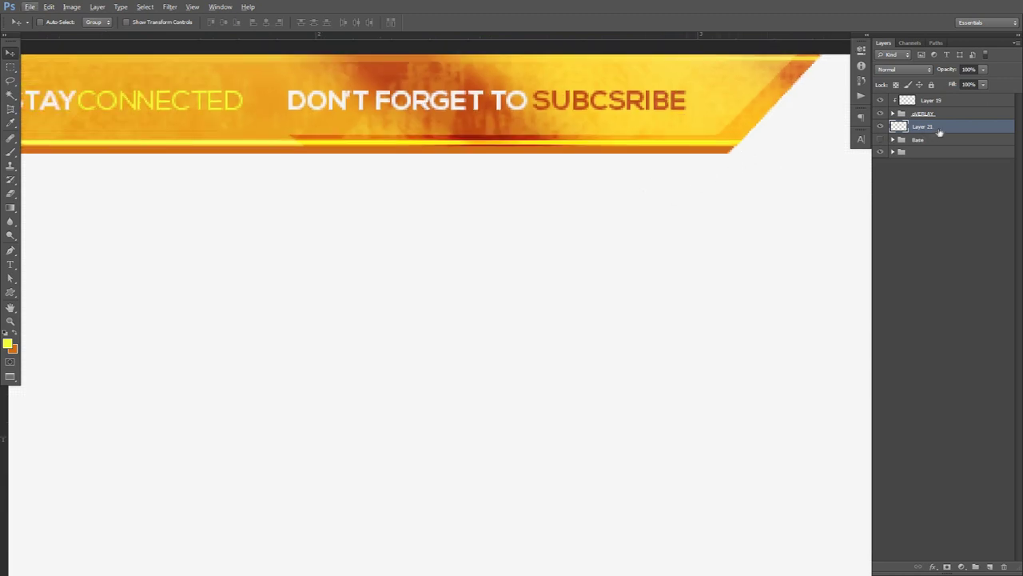
scroll(562, 231, "down", 1)
left_click_drag(545, 249, 567, 249)
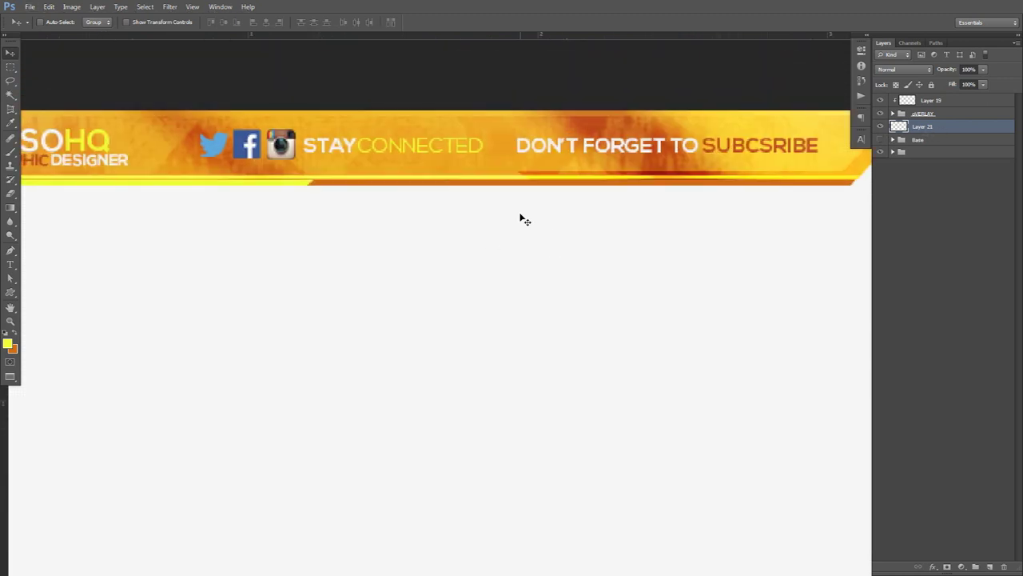
key("Up")
key("Up")
key("Up")
key("Up")
key("Up")
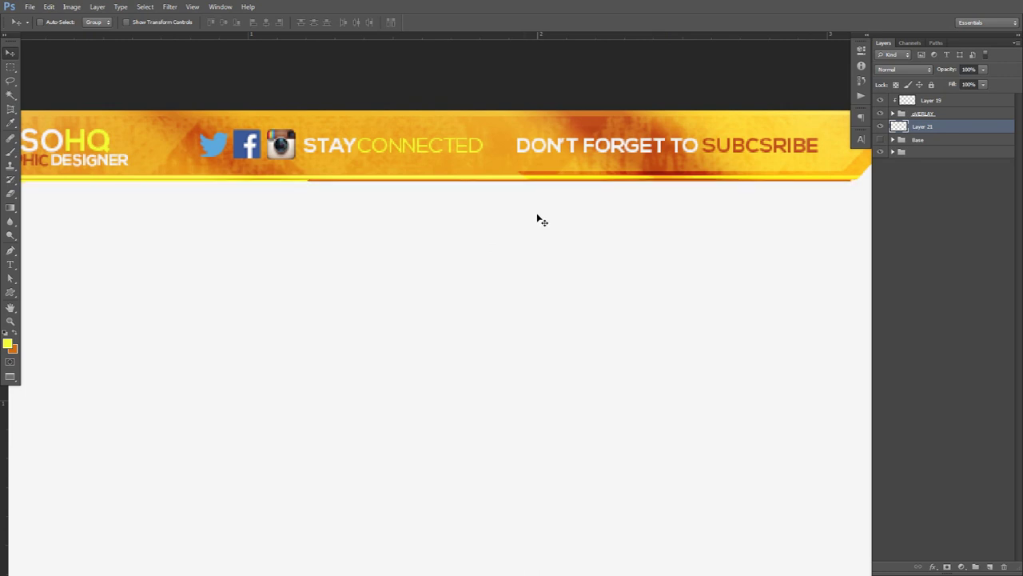
key("Right")
key("Right")
key("Right")
key("Right")
Step: Group the clipped shading layer, the oVERLAY group and the strip layer, and name the group Final Overlay
left_click_drag(372, 228, 507, 219)
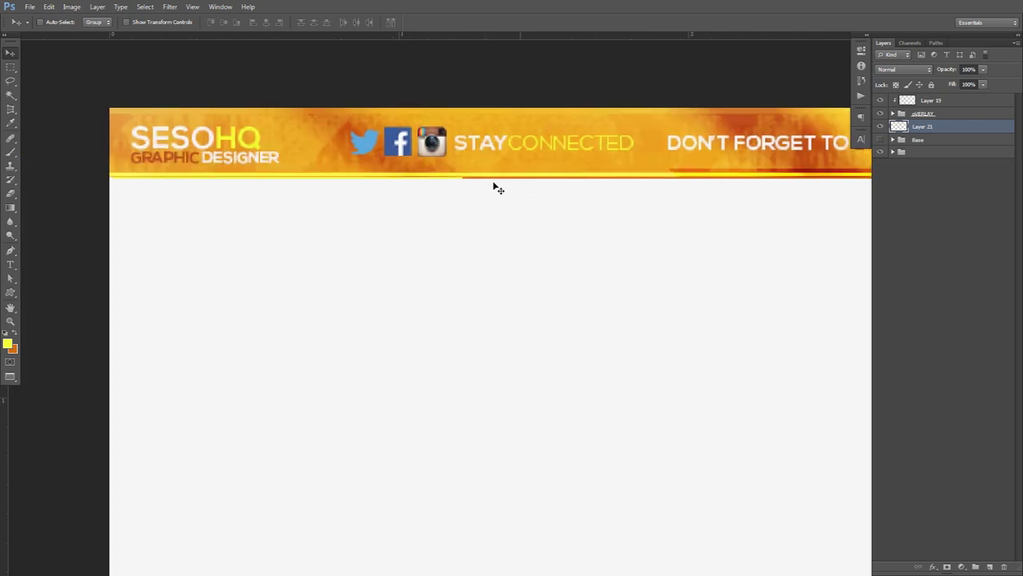
scroll(486, 189, "down", 3)
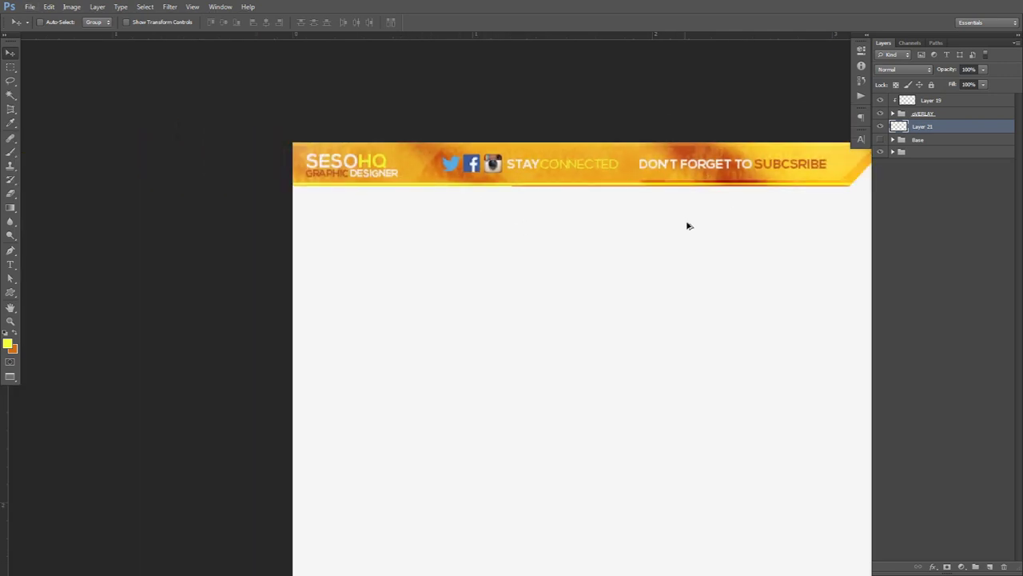
scroll(589, 231, "right", 4)
scroll(592, 235, "down", 2)
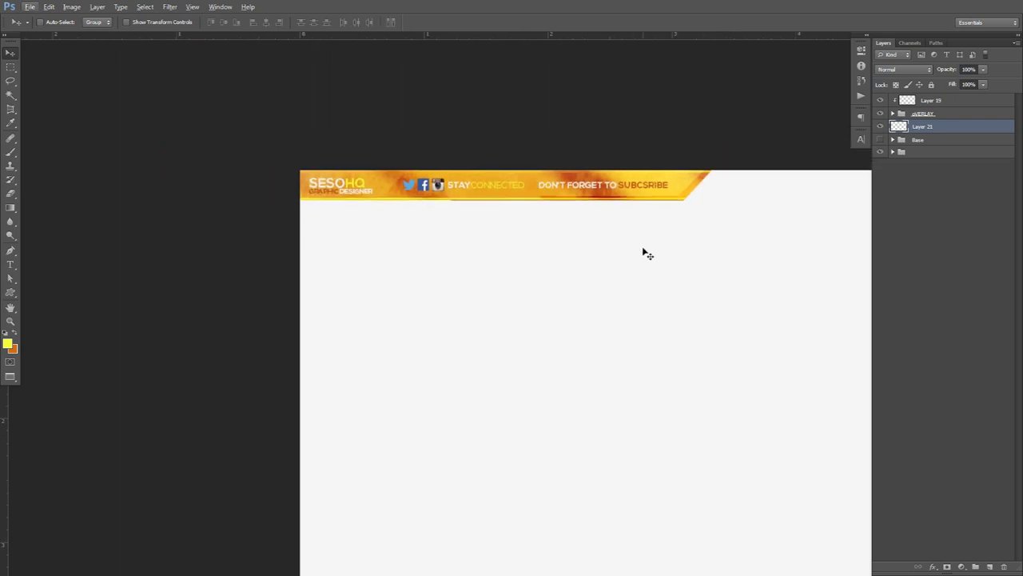
scroll(527, 229, "right", 3)
scroll(562, 237, "down", 2)
left_click_drag(623, 247, 498, 233)
left_click(917, 103, "shift")
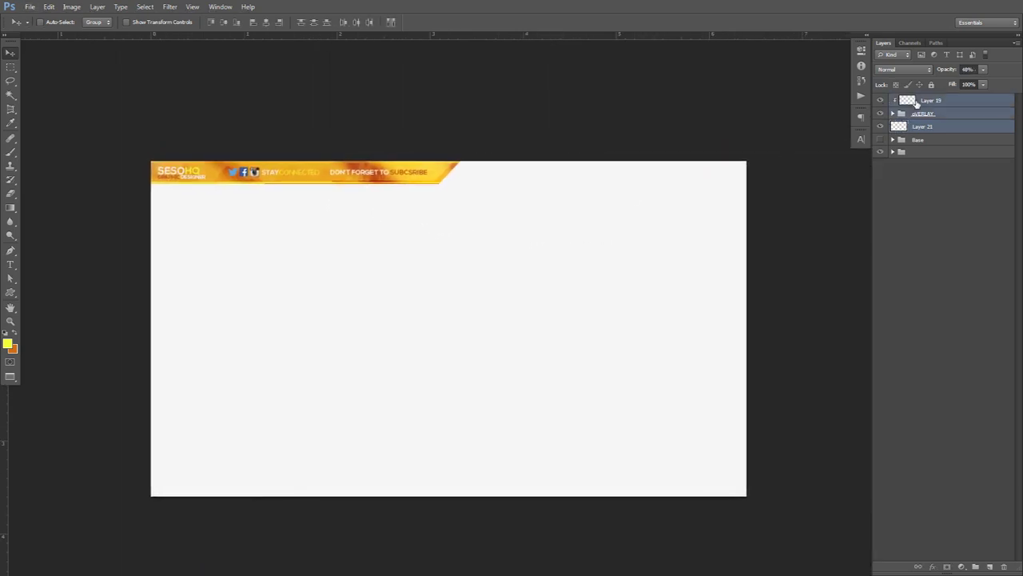
key("ctrl+g")
double_click(925, 100)
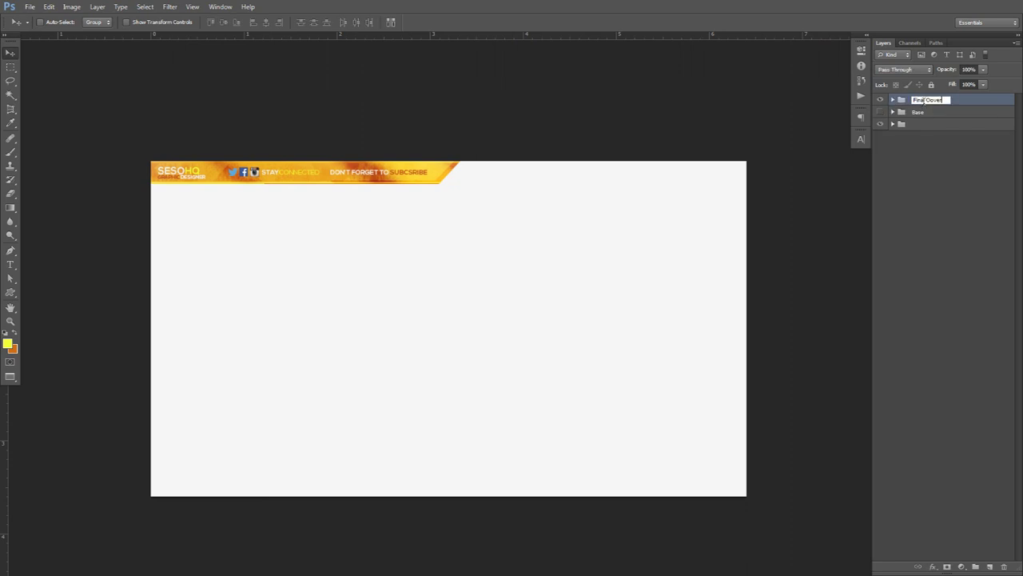
type("Final Overlay")
key("Return")
Step: Add a new layer above the Base group and fill a rectangle in the canvas's upper right corner with black
left_click(918, 113)
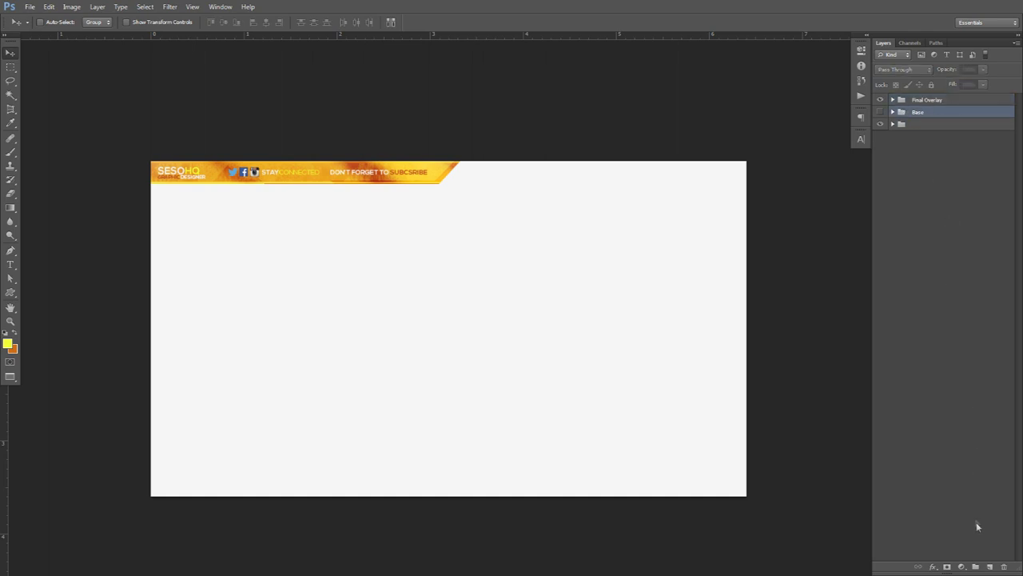
left_click(988, 566)
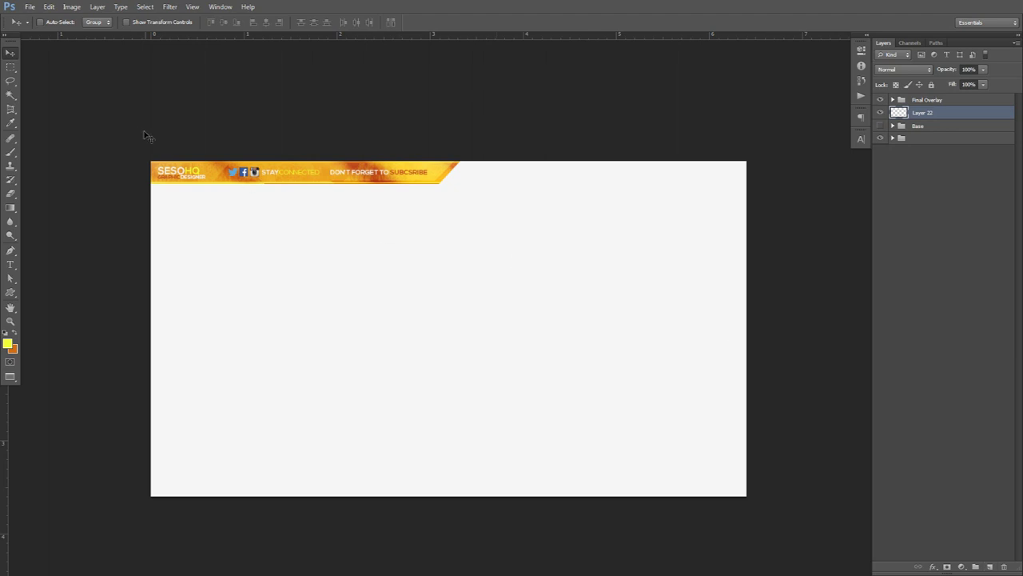
key("m")
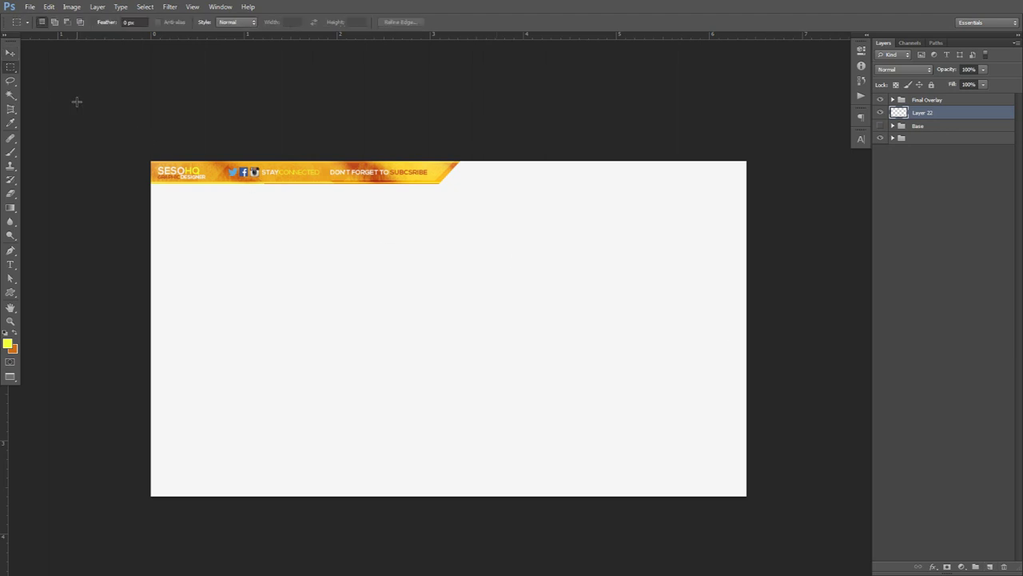
left_click_drag(562, 194, 692, 227)
left_click(7, 333)
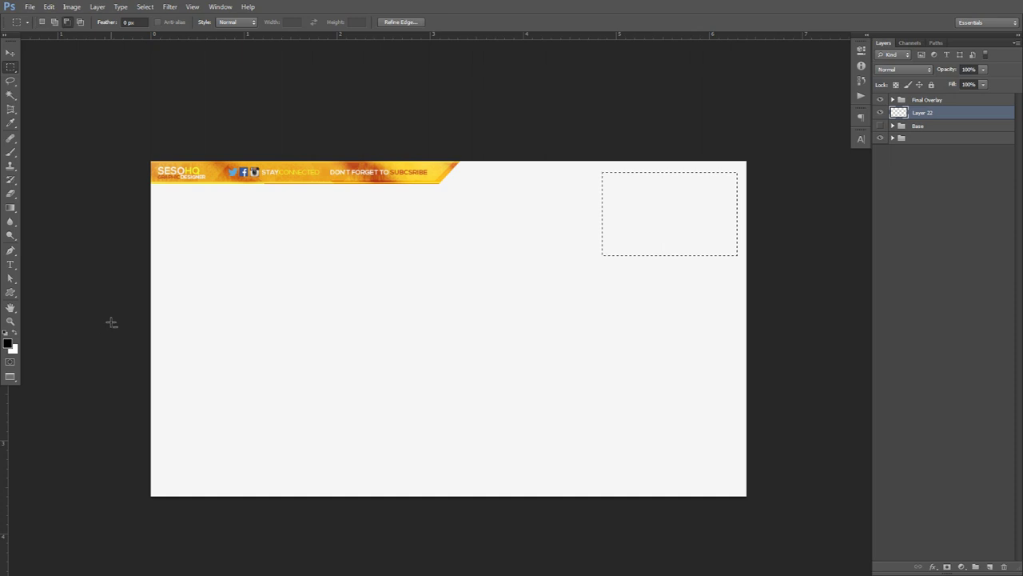
key("alt+BackSpace")
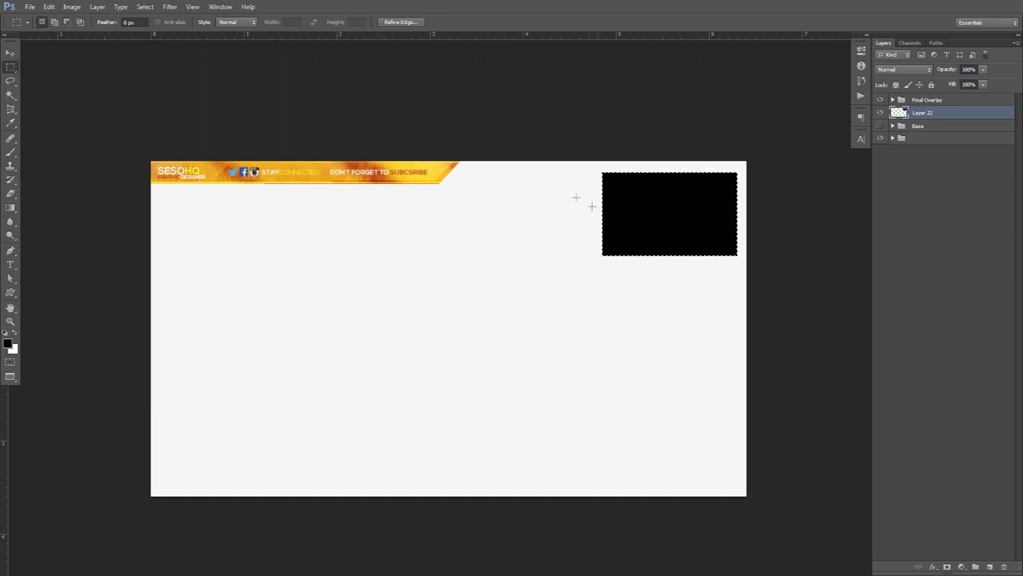
Step: Contract the rectangular selection and delete its contents to leave a thin black frame
left_click(146, 7)
mouse_move(156, 124)
left_click(271, 153)
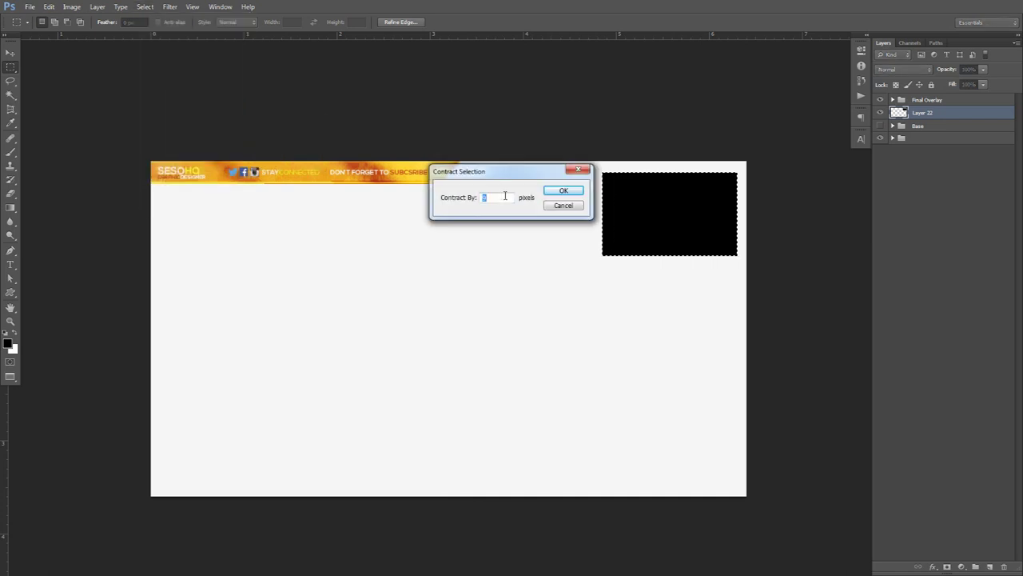
left_click(560, 190)
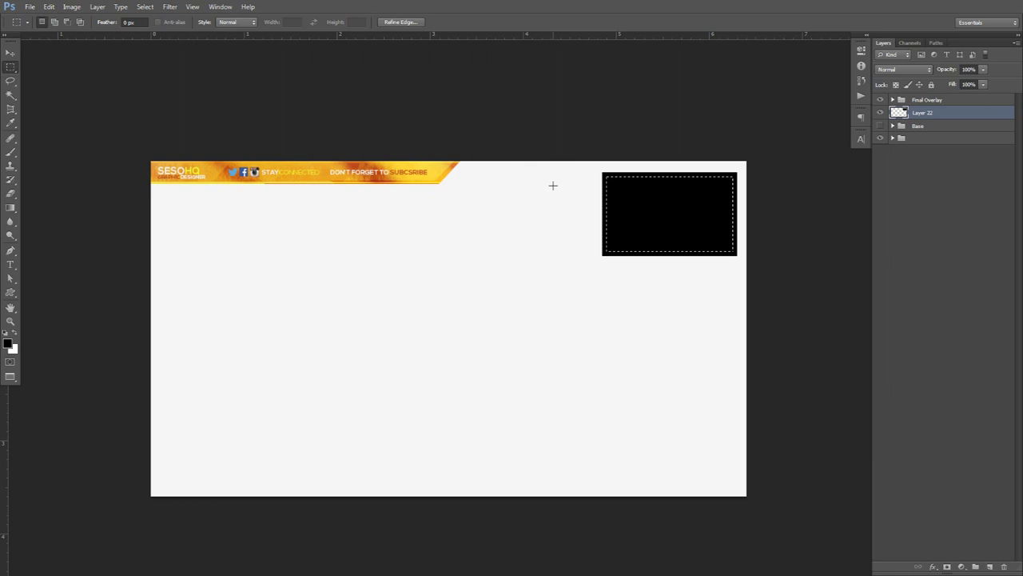
key("Delete")
key("ctrl+d")
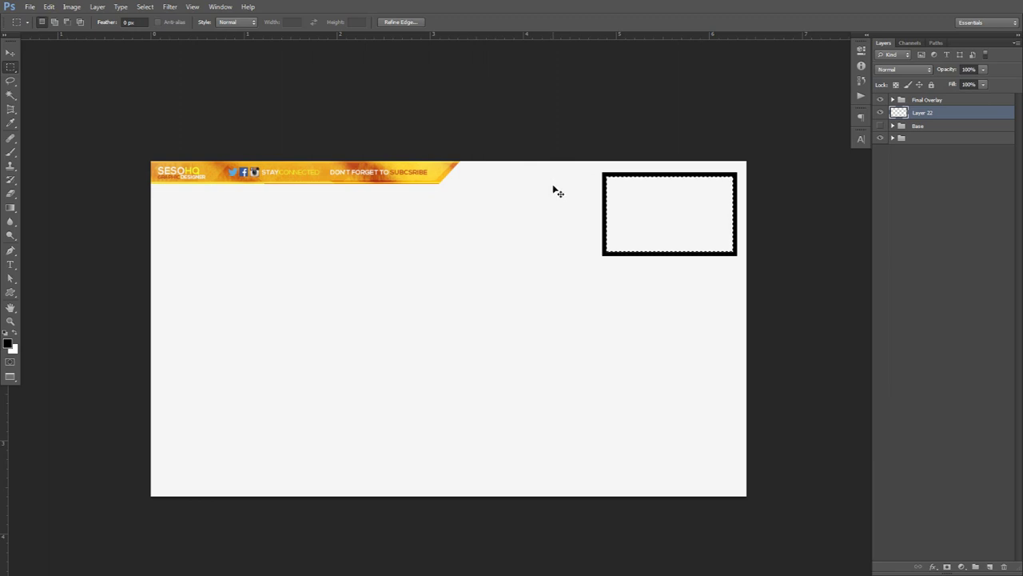
Step: Move the black frame slightly closer to the canvas's upper right corner
key("v")
scroll(696, 183, "up", 1)
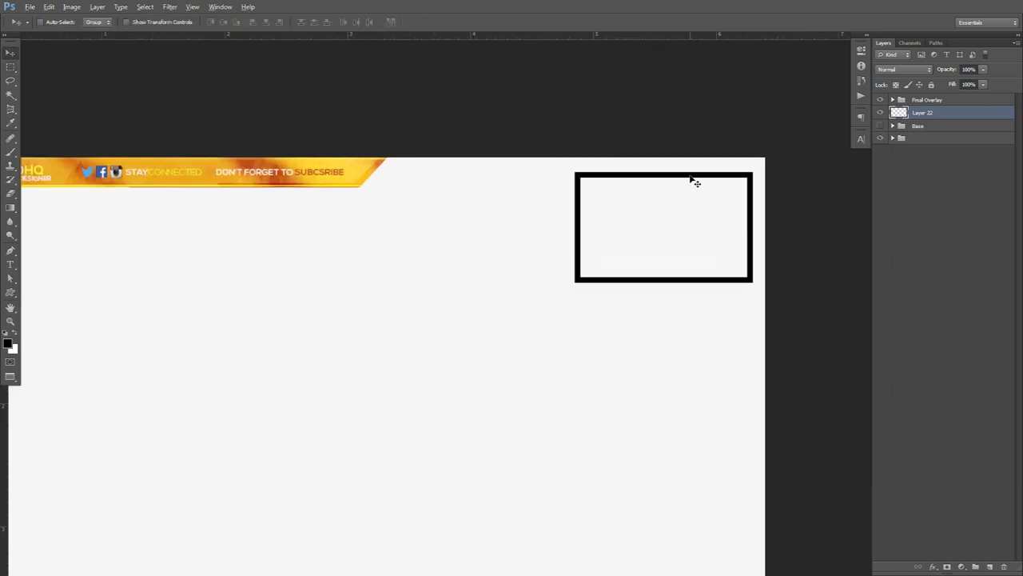
left_click_drag(704, 212, 704, 206)
scroll(703, 206, "down", 1)
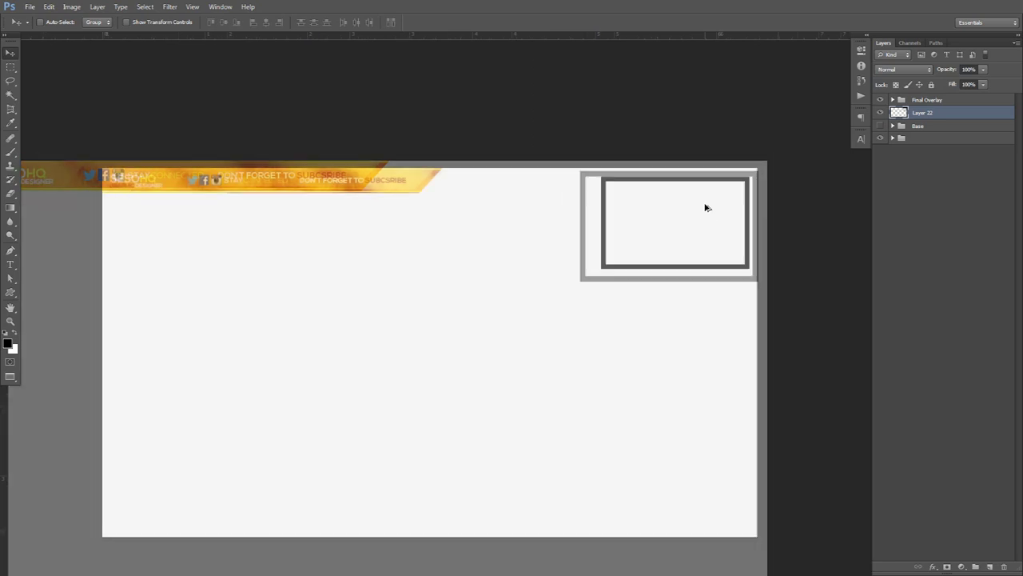
Step: Give the frame a Normal Color Overlay at 100% in #fdcf38 sampled from the banner, and rasterize the layer style
double_click(949, 117)
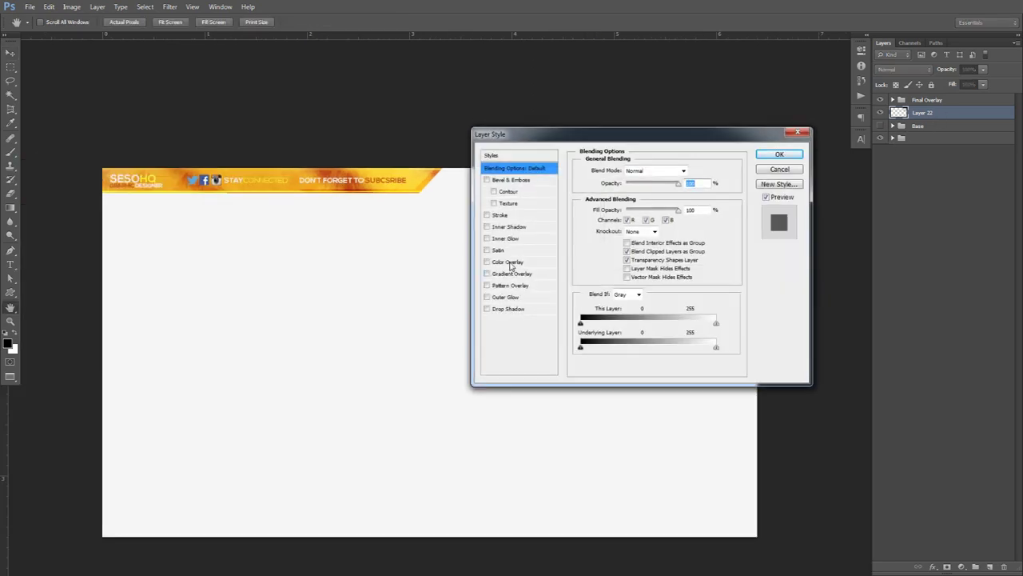
left_click(509, 262)
left_click(692, 171)
left_click(436, 181)
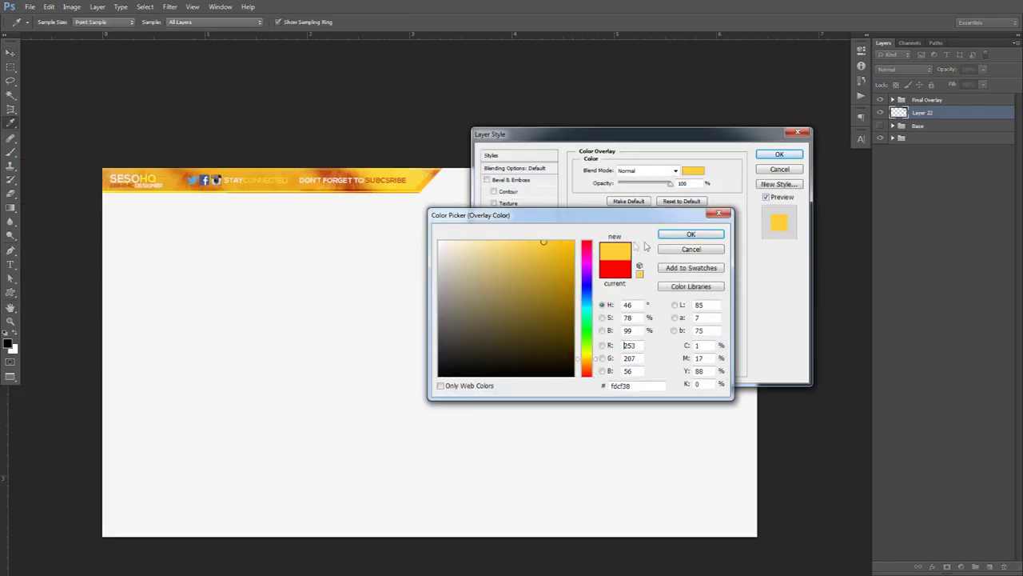
left_click(691, 234)
left_click(780, 154)
right_click(937, 116)
left_click(945, 207)
Step: Add a new layer above the yellow frame layer and clip it to the frame
left_click(990, 565)
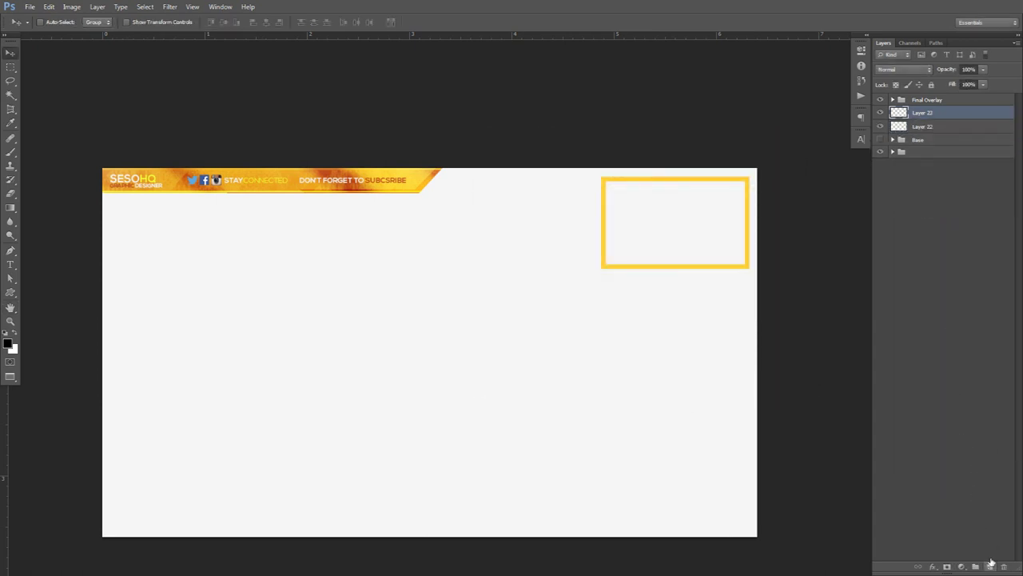
right_click(931, 122)
left_click(940, 239)
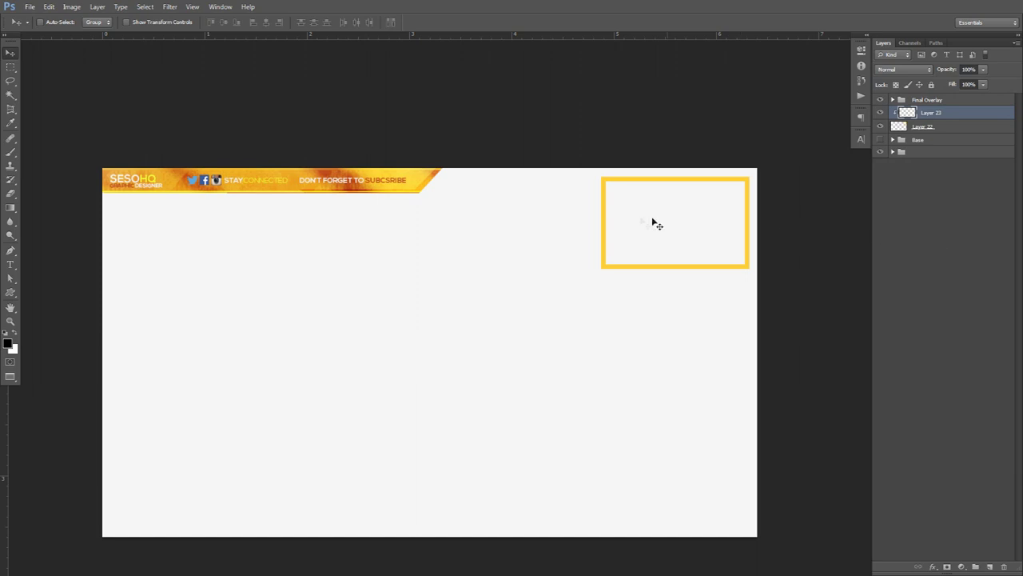
Step: Brush orange sampled from the banner over the frame's left side, and merge the clipped layer with the frame layer
key("b")
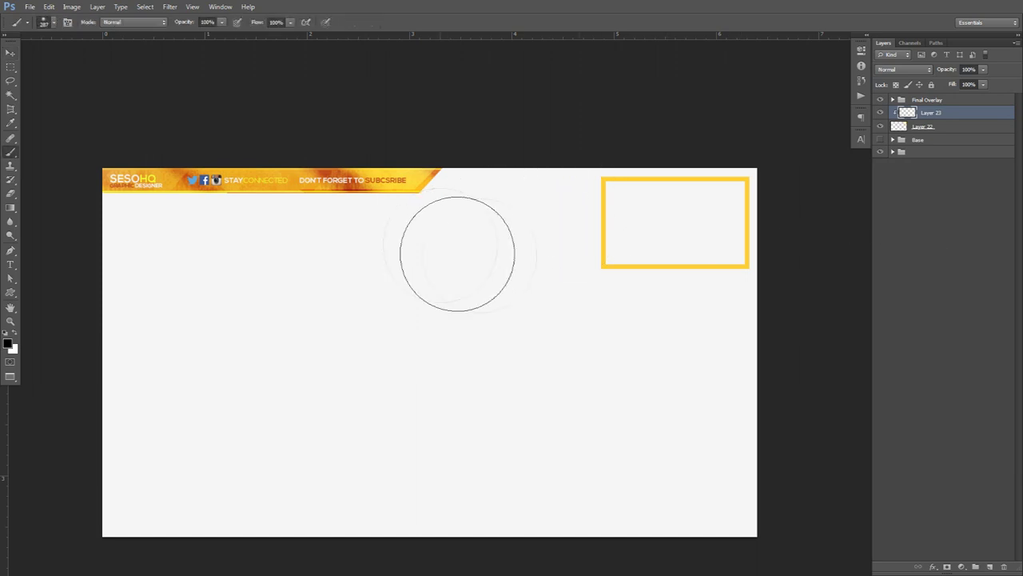
left_click(335, 171, "alt")
mouse_move(591, 293)
left_mouse_down()
mouse_move(584, 227)
mouse_move(601, 155)
mouse_move(705, 128)
left_mouse_up()
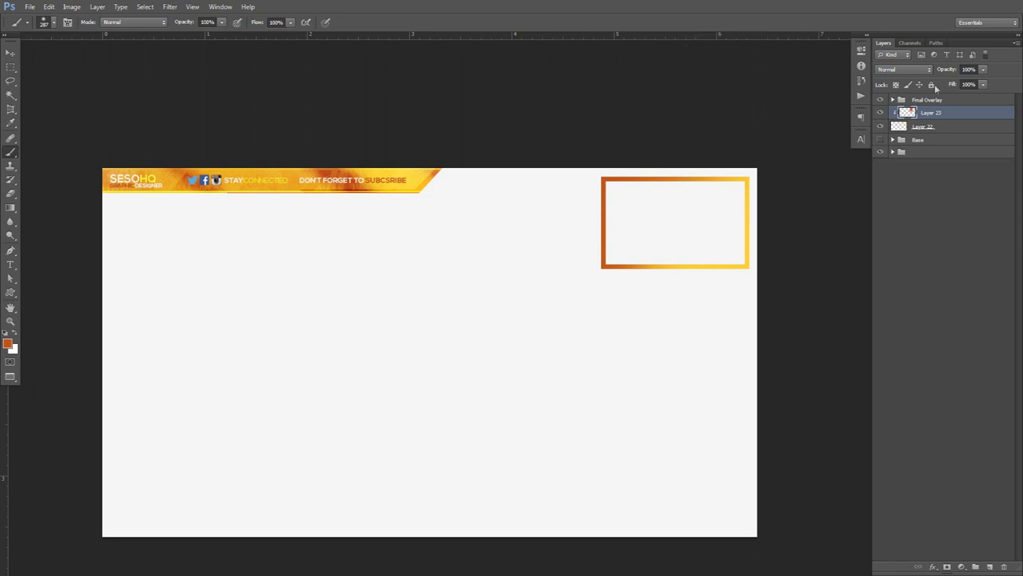
left_click(937, 127, "shift")
key("ctrl+e")
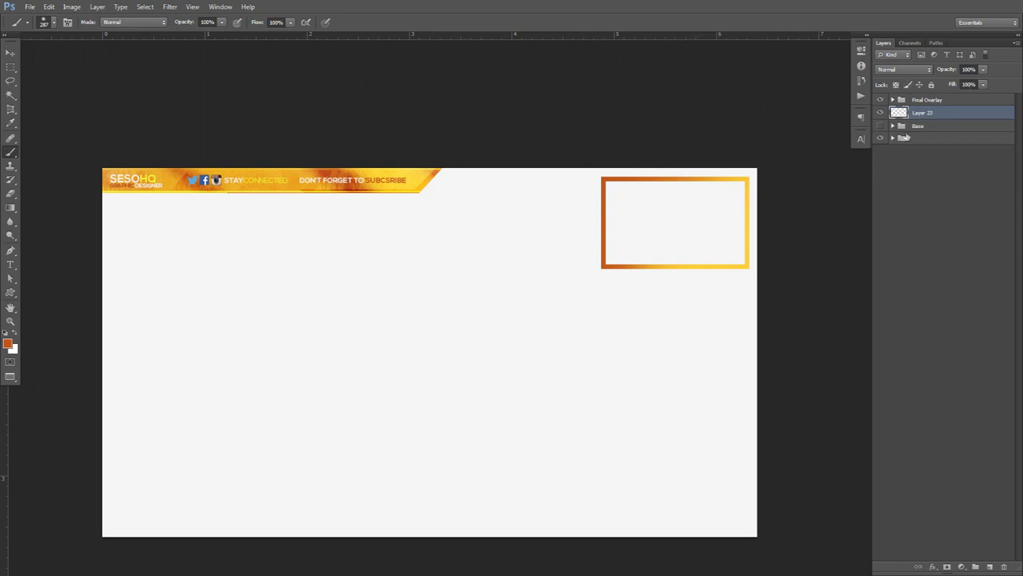
Step: Draw a closed Pen path for an angled tab hanging below the right half of the frame's bottom edge
key("p")
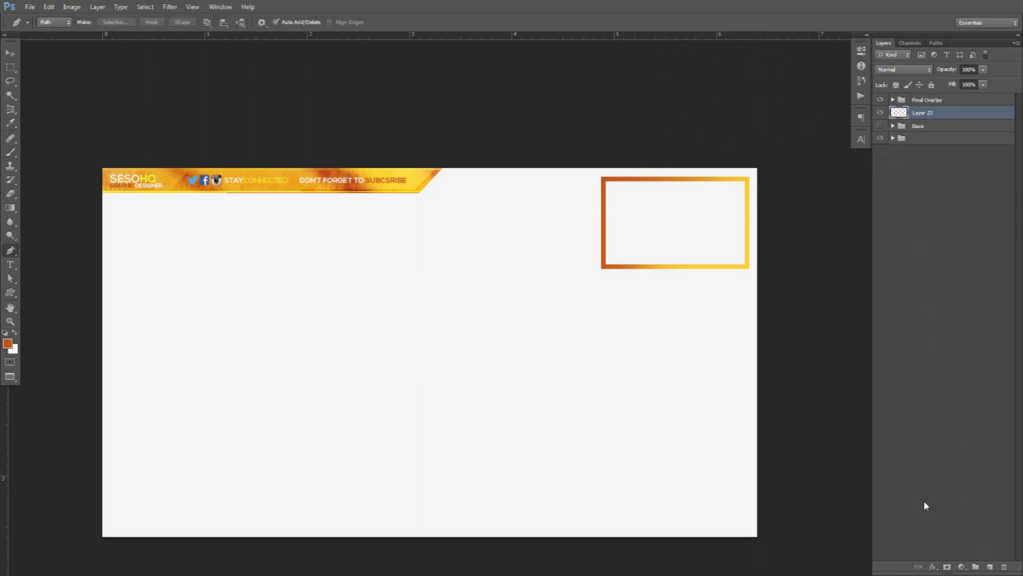
scroll(717, 336, "up", 3)
scroll(719, 231, "up", 2)
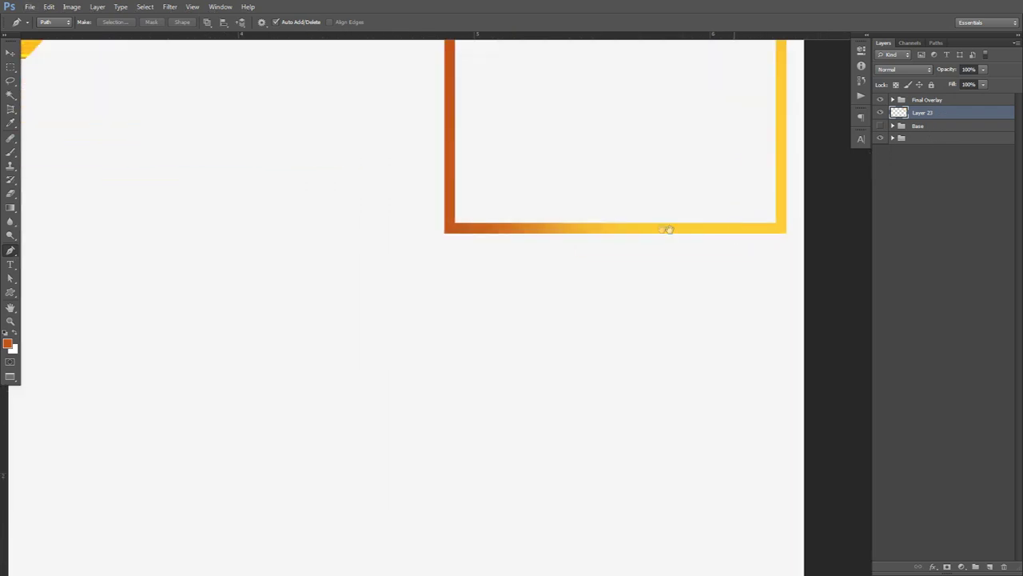
scroll(568, 237, "up", 1)
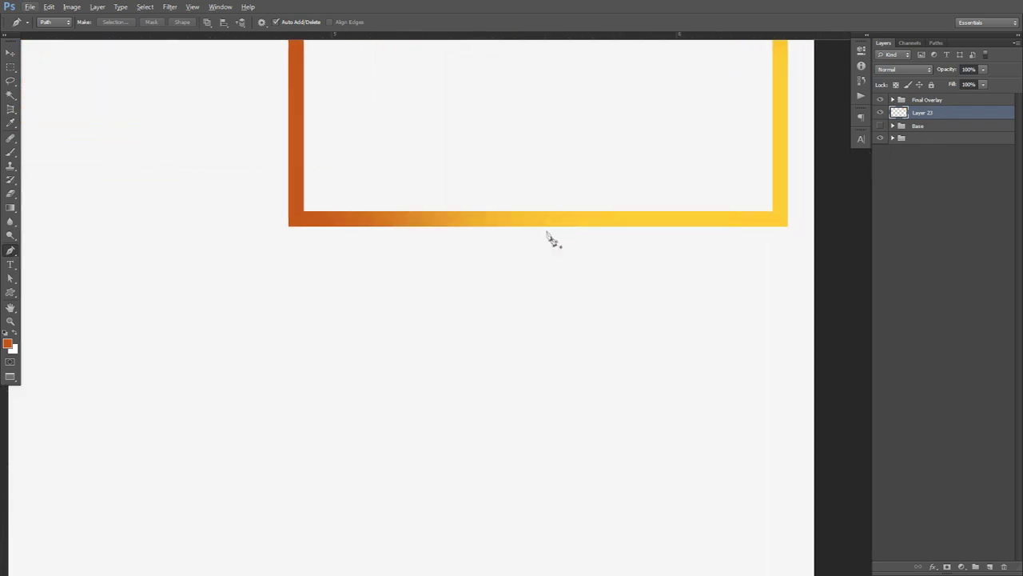
left_click(519, 218)
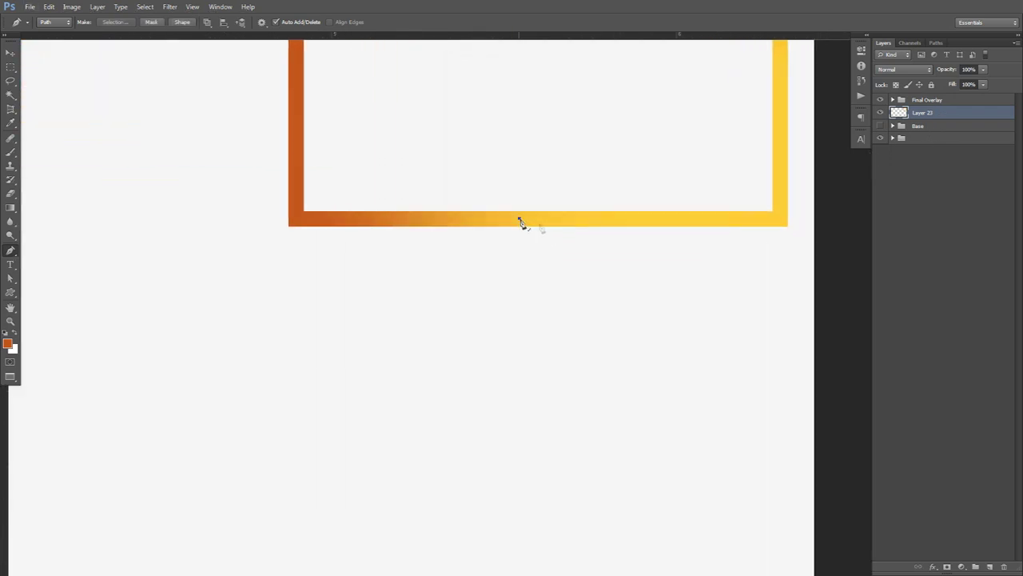
left_click(561, 256)
left_click(787, 256)
left_click(787, 209)
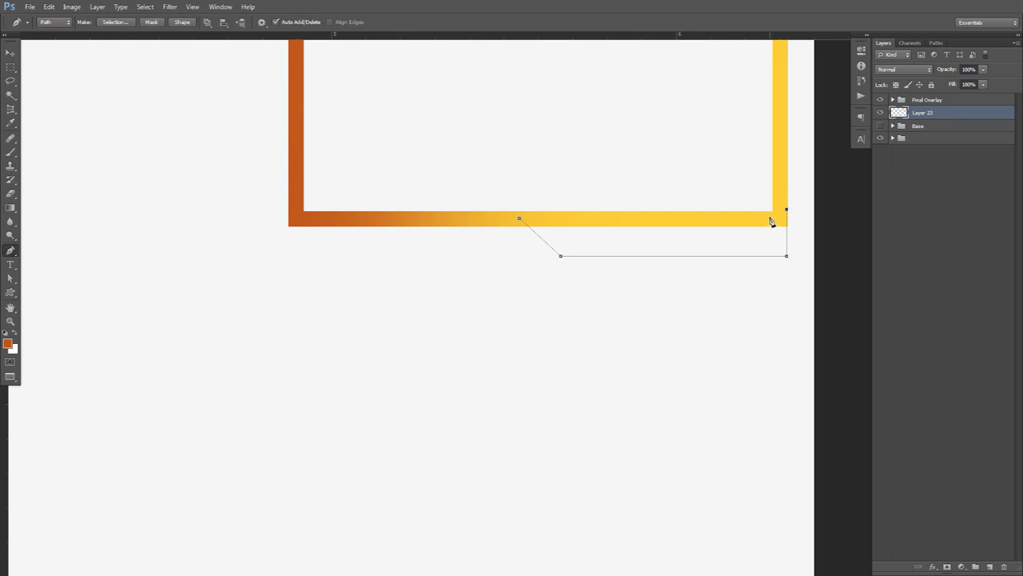
left_click(521, 219)
Step: Select the tab path's right-hand anchor points and nudge them right to line up with the frame's outer right edge
scroll(746, 224, "up", 1)
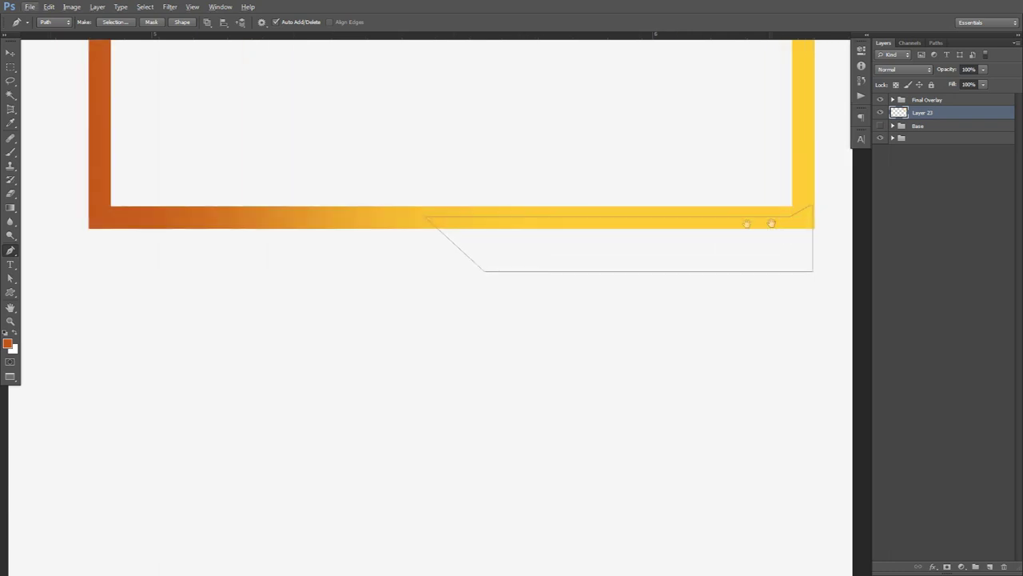
left_click_drag(772, 223, 547, 222)
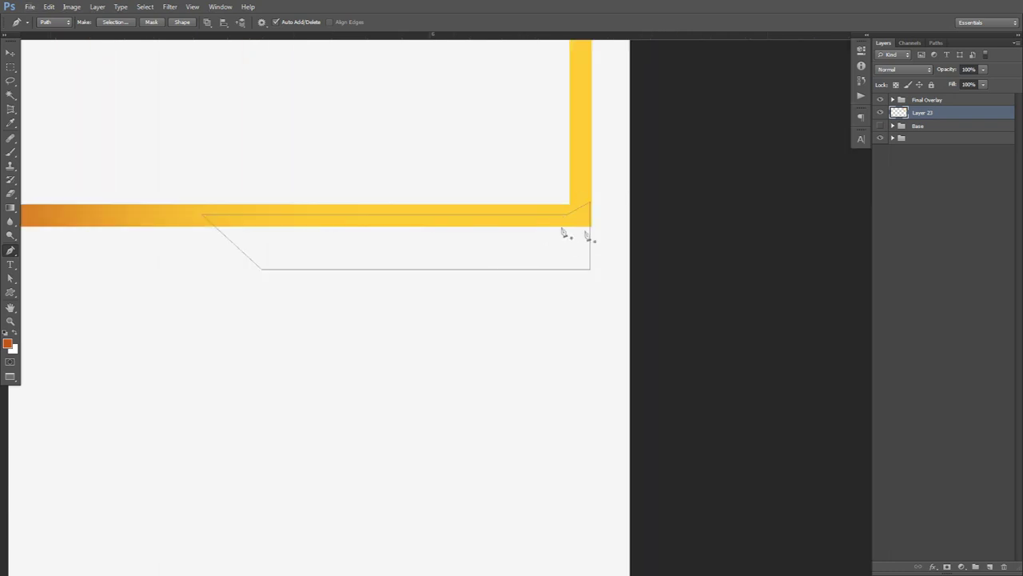
left_click_drag(553, 142, 613, 339)
key("Right")
key("Right")
key("Right")
Step: Fill the tab path with the frame's yellow as a custom color, and delete the path
right_click(514, 171)
left_click(538, 233)
left_click(512, 159)
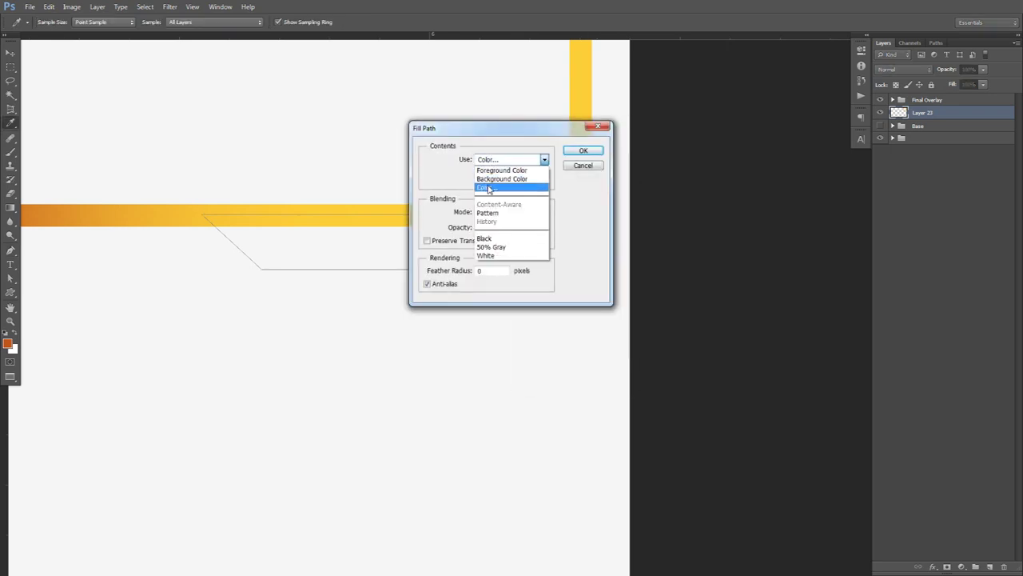
left_click(489, 192)
left_click(689, 233)
left_click(583, 151)
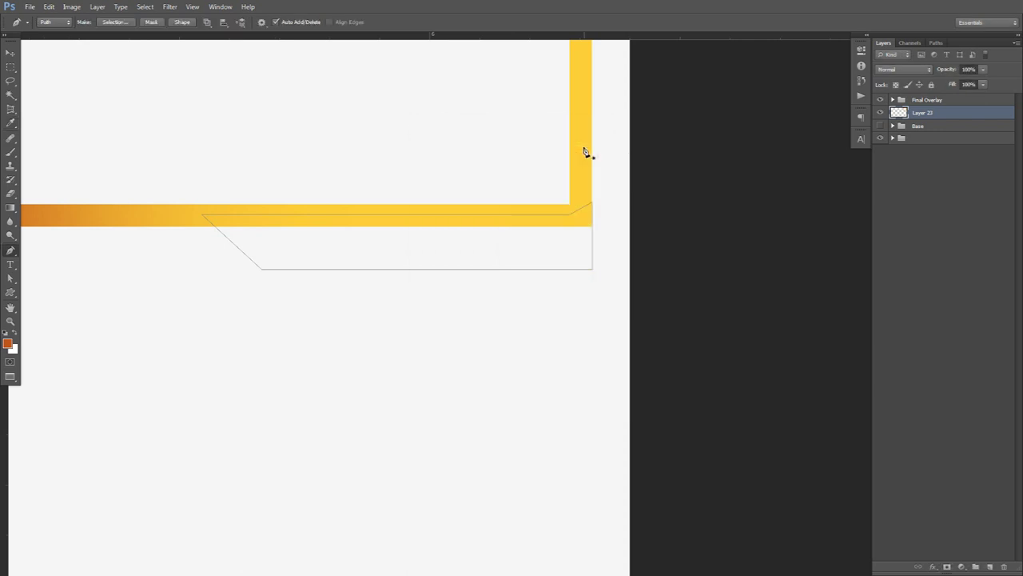
right_click(587, 150)
left_click(626, 167)
key("v")
Step: Give the frame layer a Multiply Drop Shadow at 75% opacity with distance 1 px and size 0 px
scroll(626, 176, "down", 6)
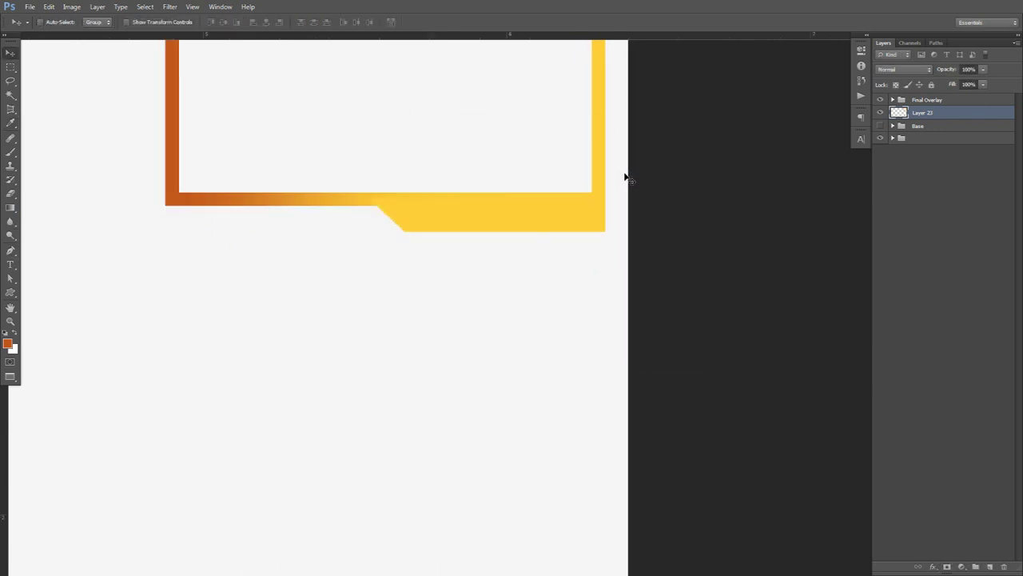
scroll(633, 189, "down", 2)
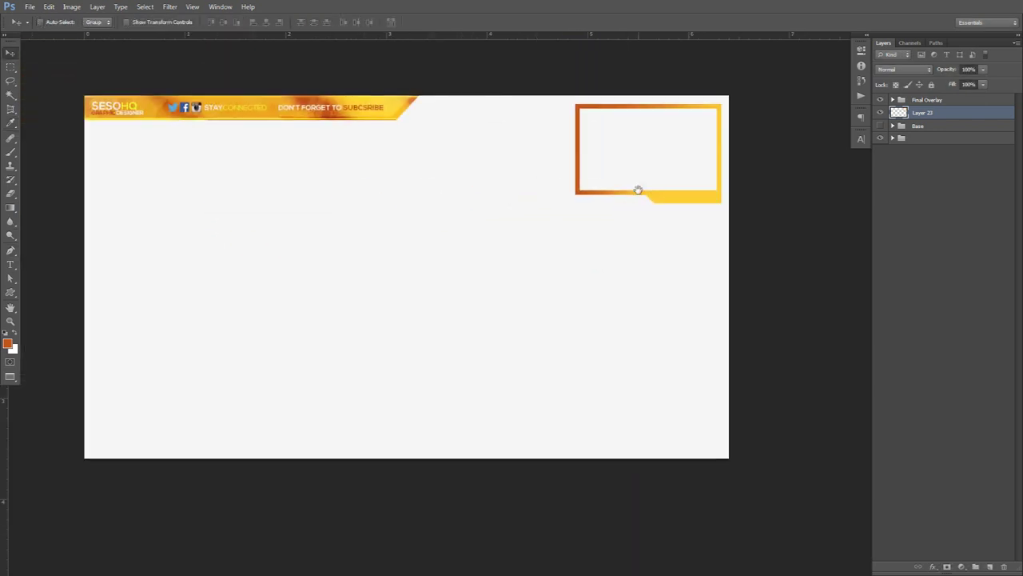
double_click(913, 115)
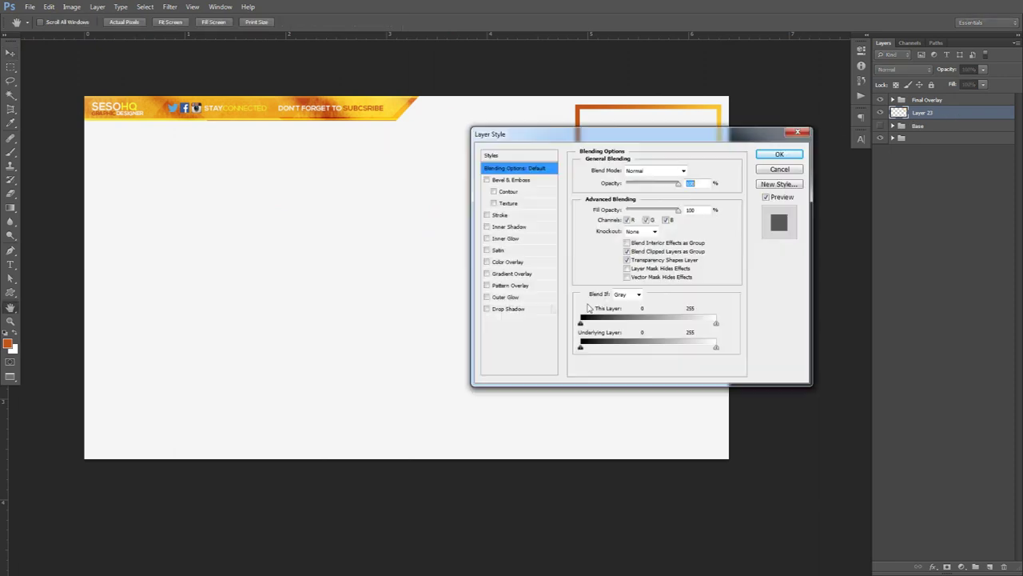
left_click(503, 311)
left_click_drag(614, 142, 368, 178)
double_click(452, 254)
type("0")
double_click(452, 277)
type("0")
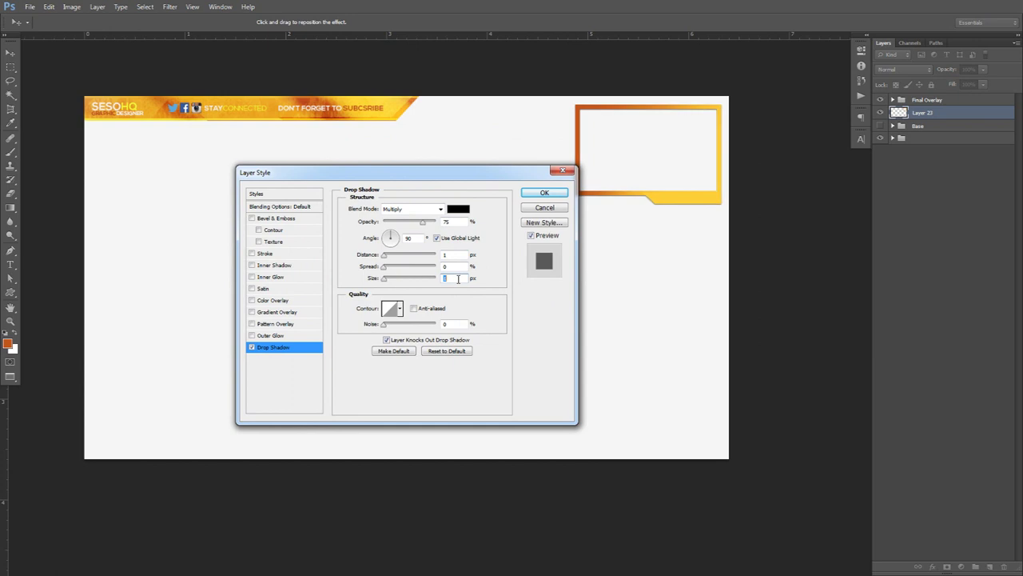
left_click(544, 195)
Step: Copy the frame's layer style and paste it onto the Final Overlay group
right_click(945, 113)
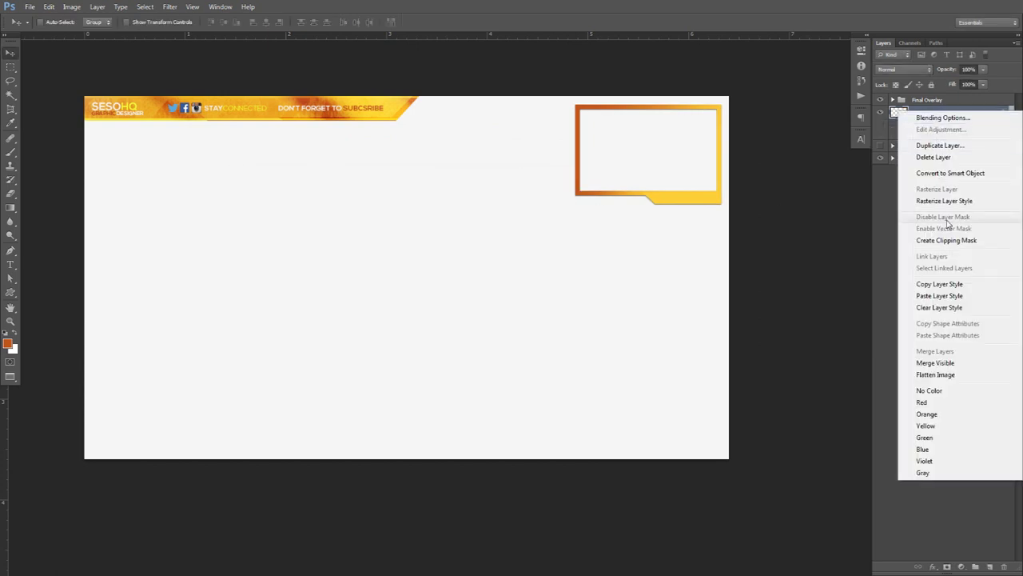
left_click(951, 284)
right_click(948, 100)
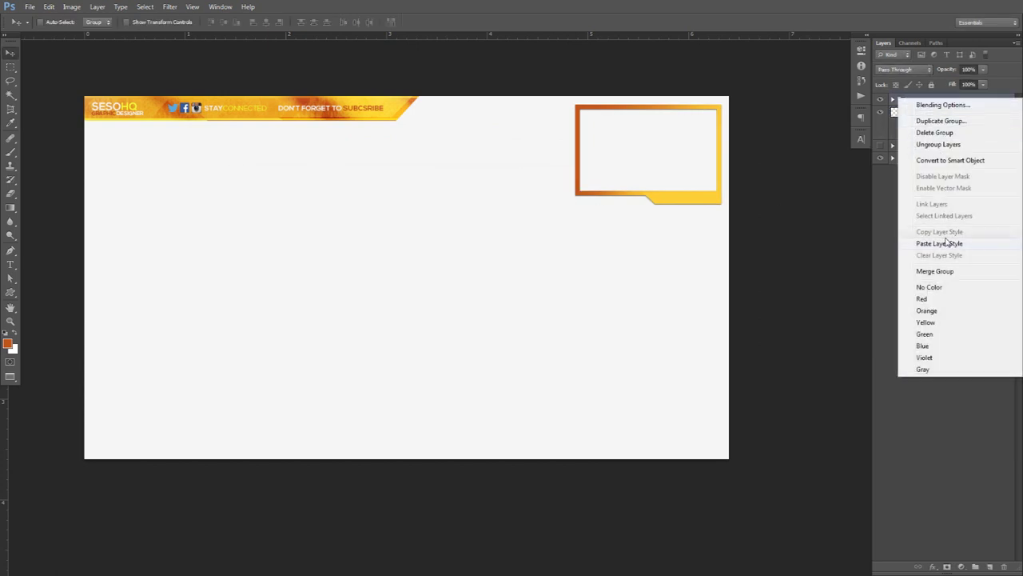
left_click(944, 239)
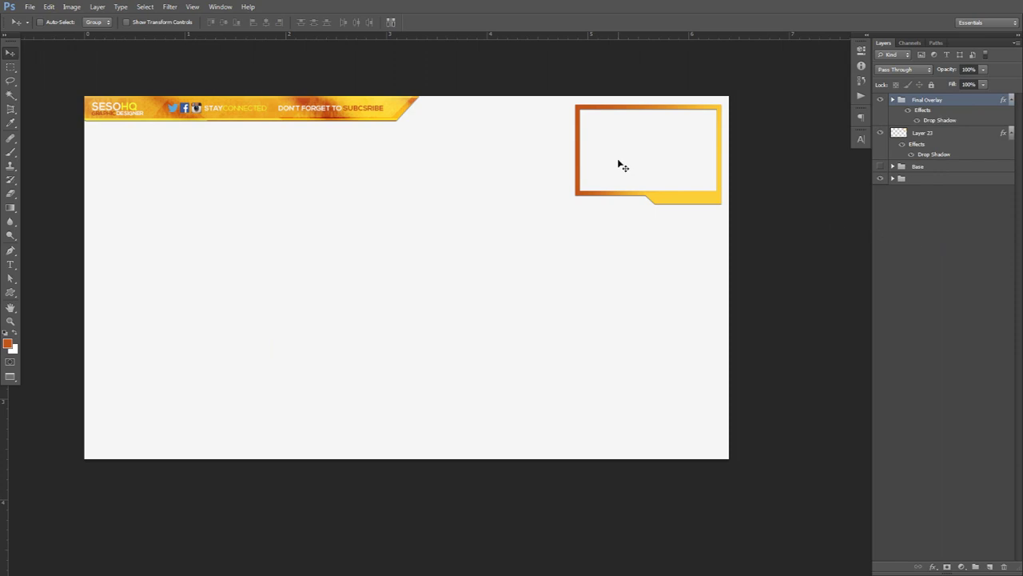